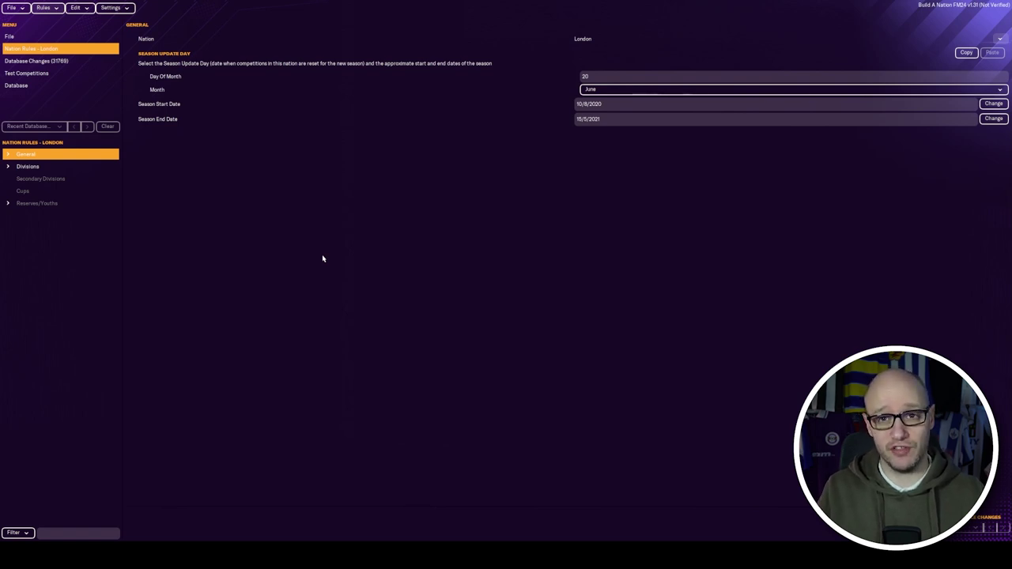
- Convert the London nation rules to advanced rules and confirm the conversion
click(53, 9)
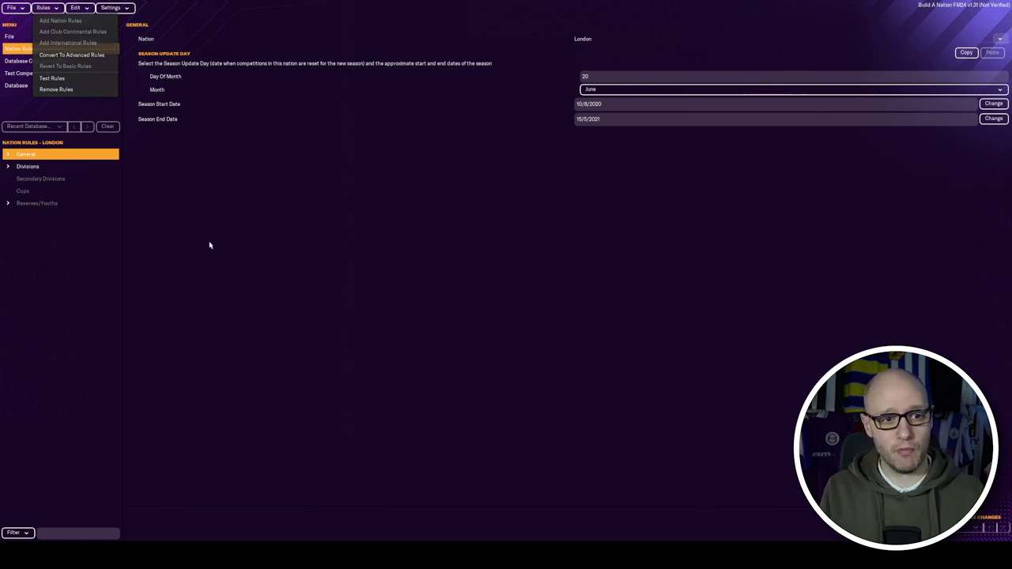
click(26, 167)
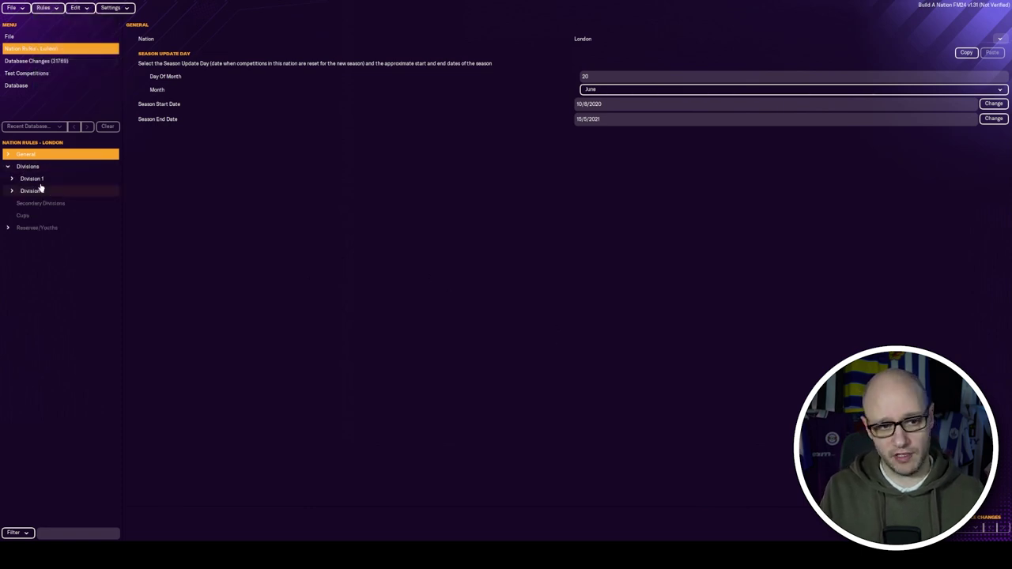
click(58, 8)
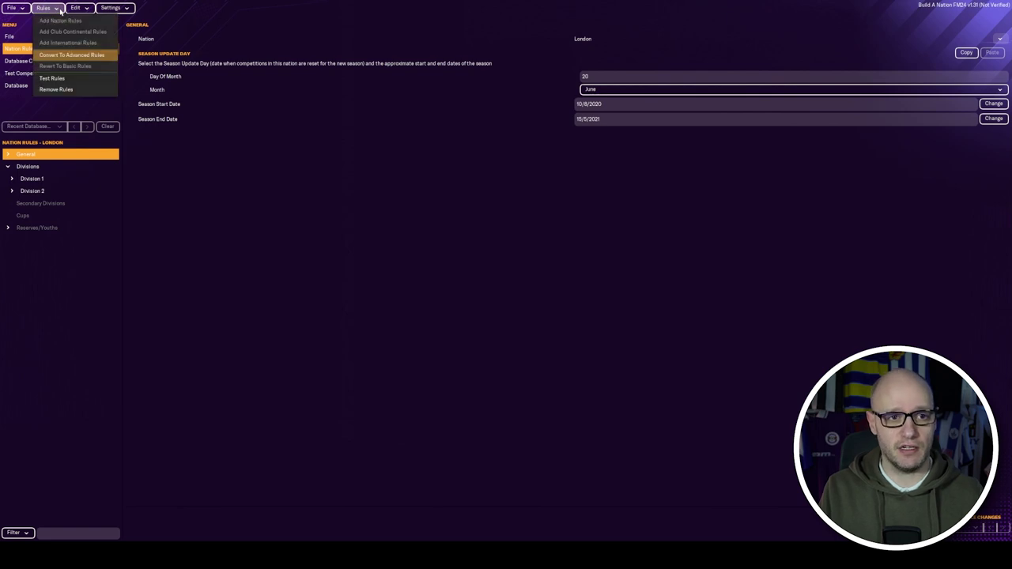
click(73, 56)
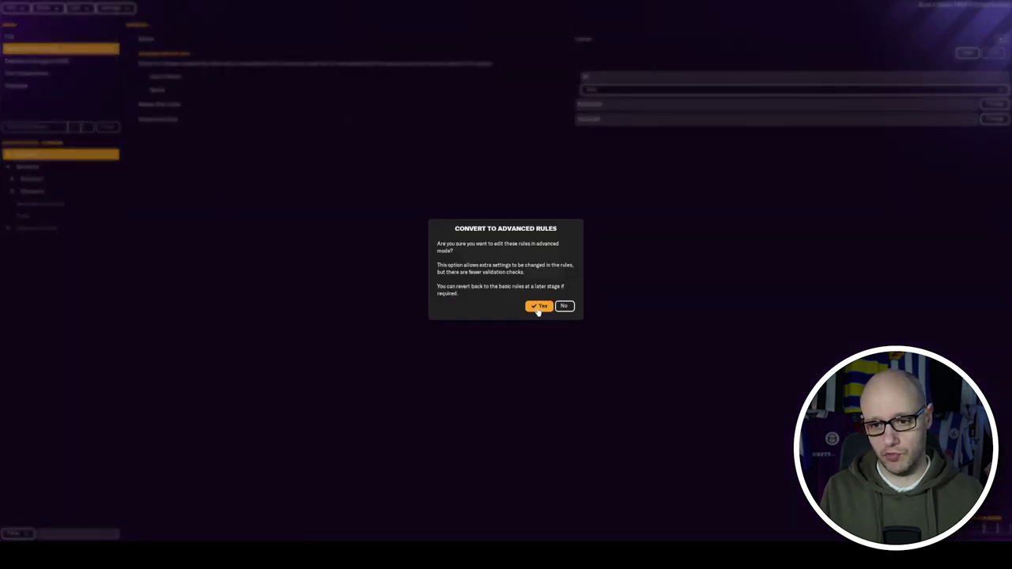
click(539, 307)
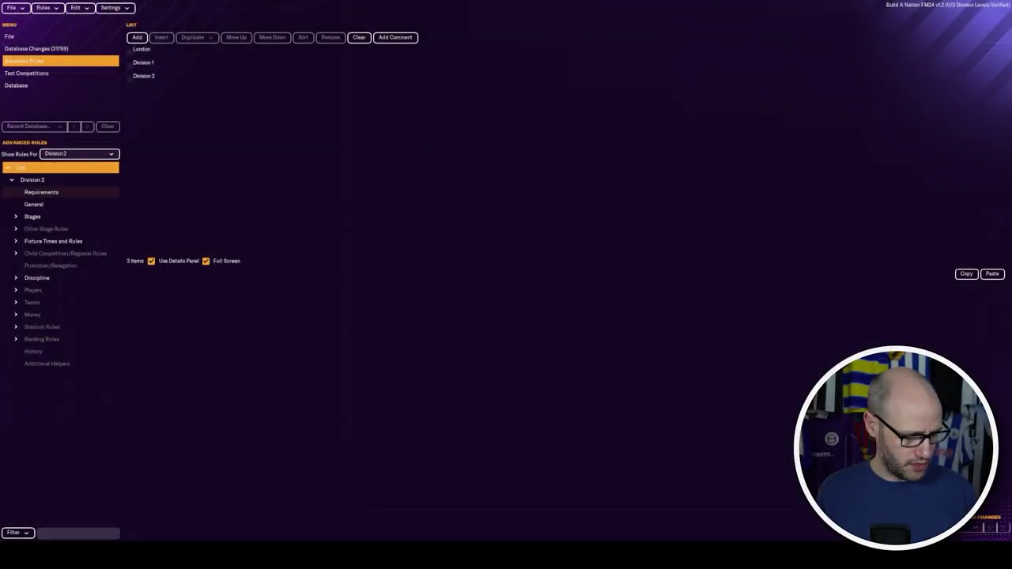
- Add a second stage to Division 2 with index 1, type Cup and stage ID "cup"
click(16, 217)
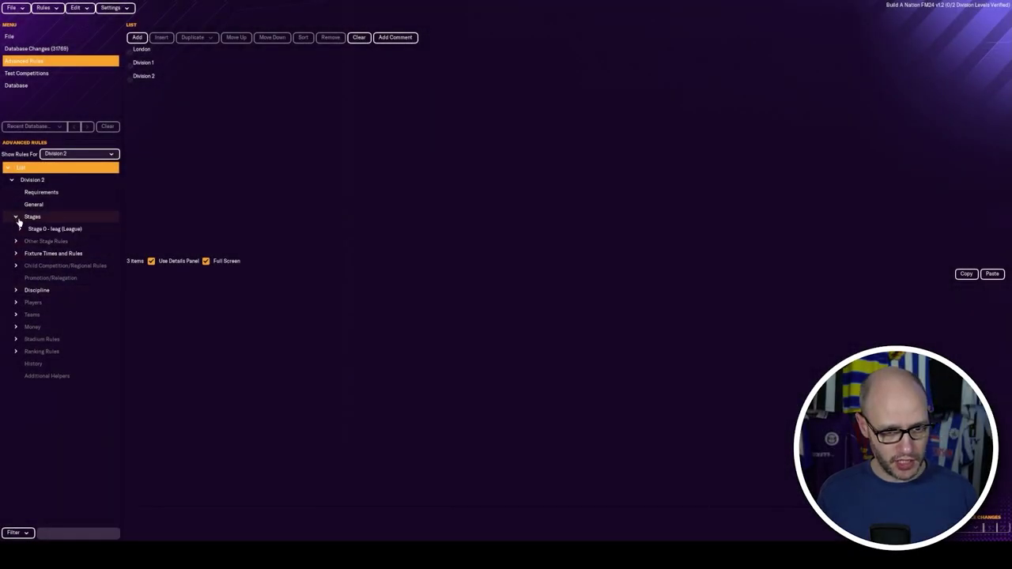
click(37, 218)
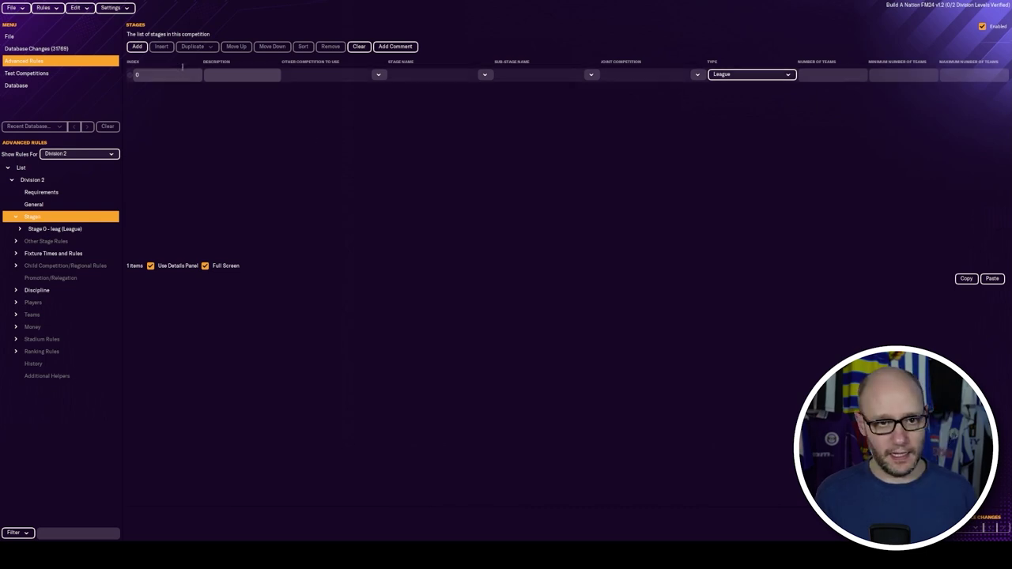
click(139, 47)
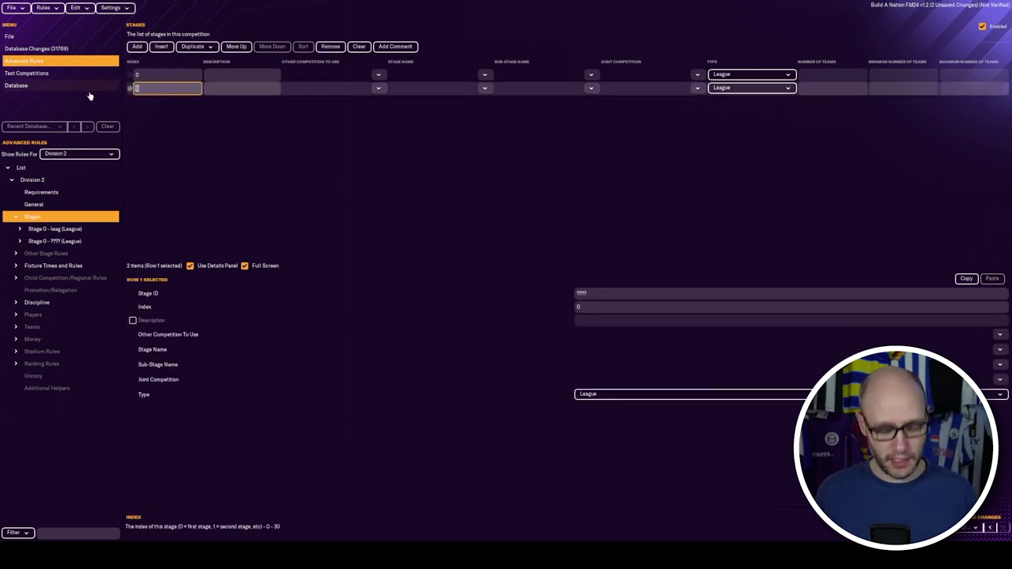
text(1)
click(721, 89)
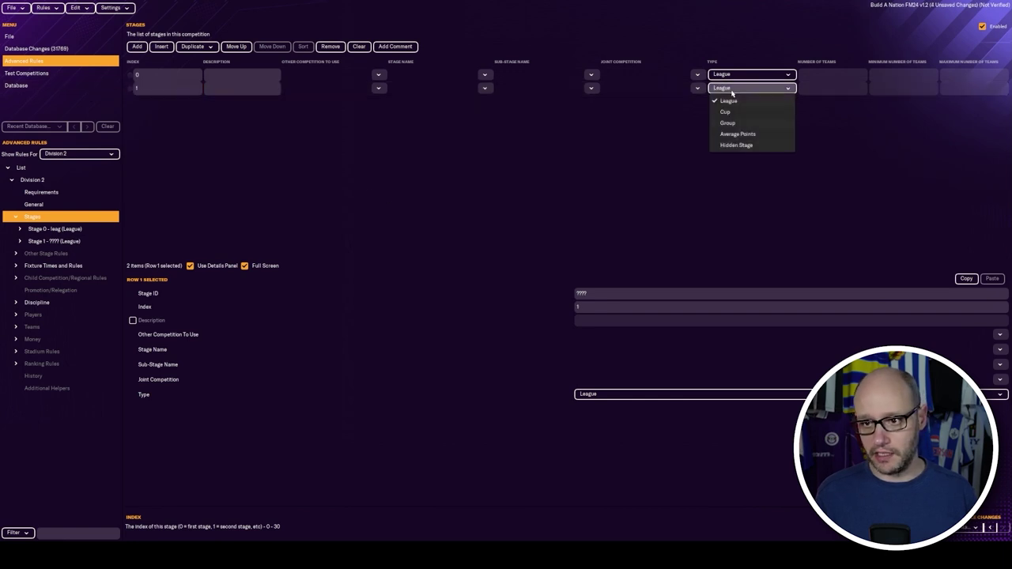
click(737, 115)
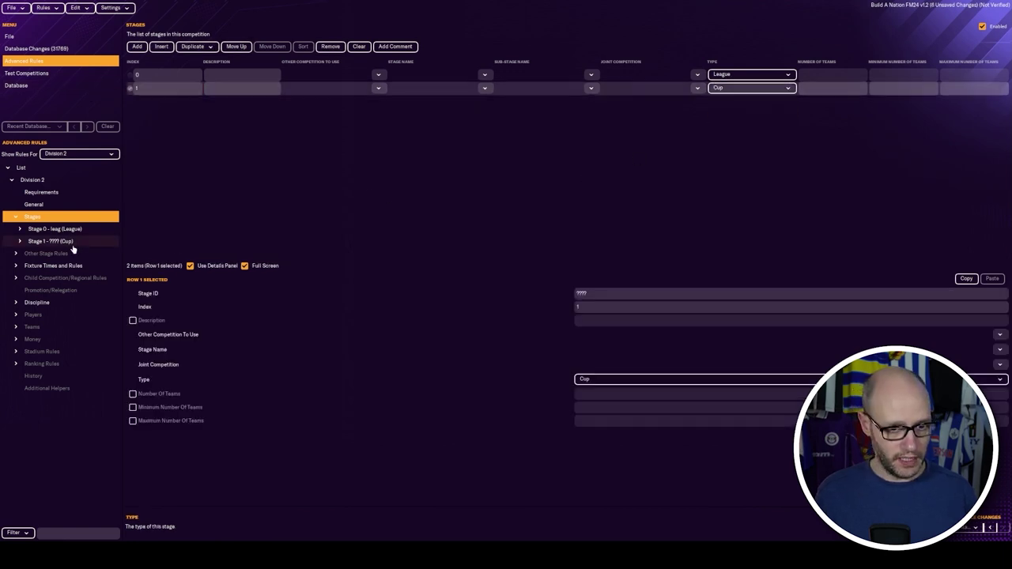
click(596, 291)
text(cup)
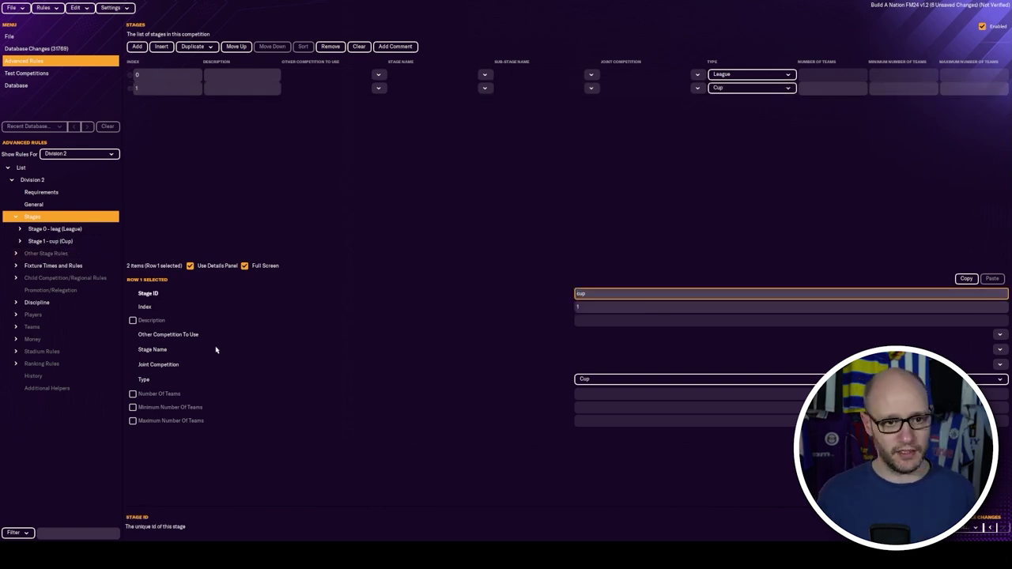
key(Return)
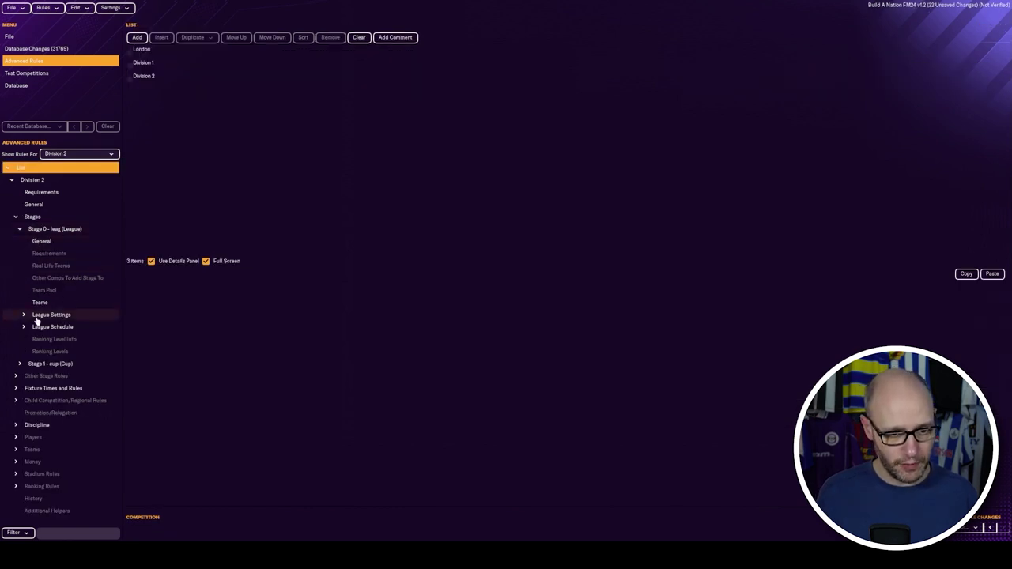
- In the Stage 0 league's qualification rules, set 1 promotion place and enable top playoff rules with 4 places
click(36, 317)
click(25, 316)
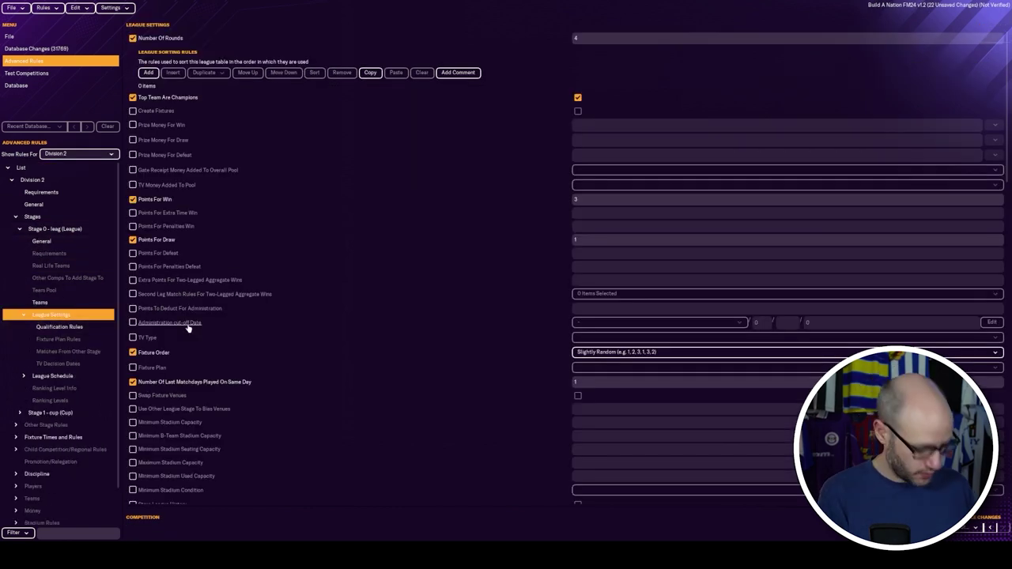
click(60, 326)
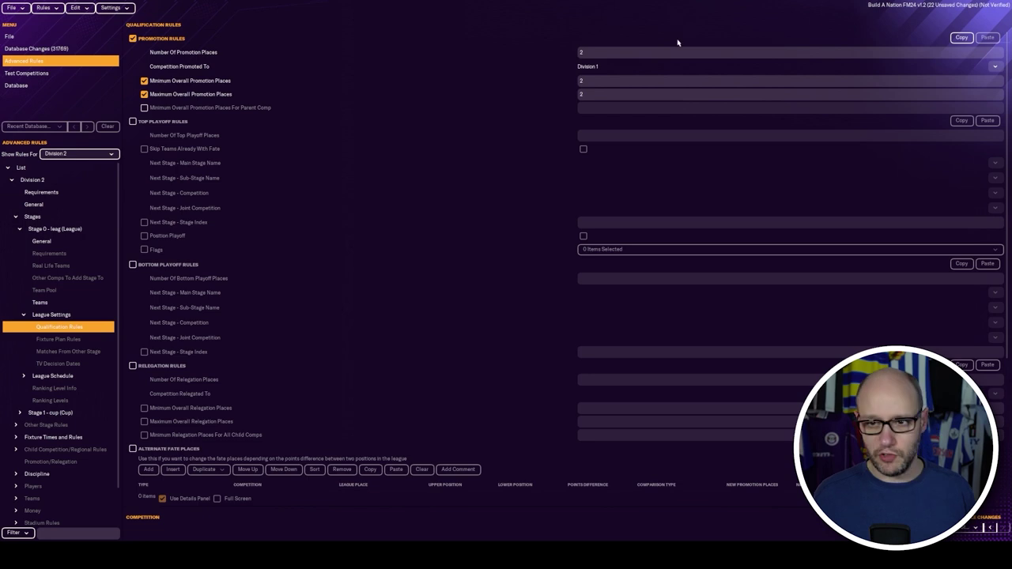
click(600, 53)
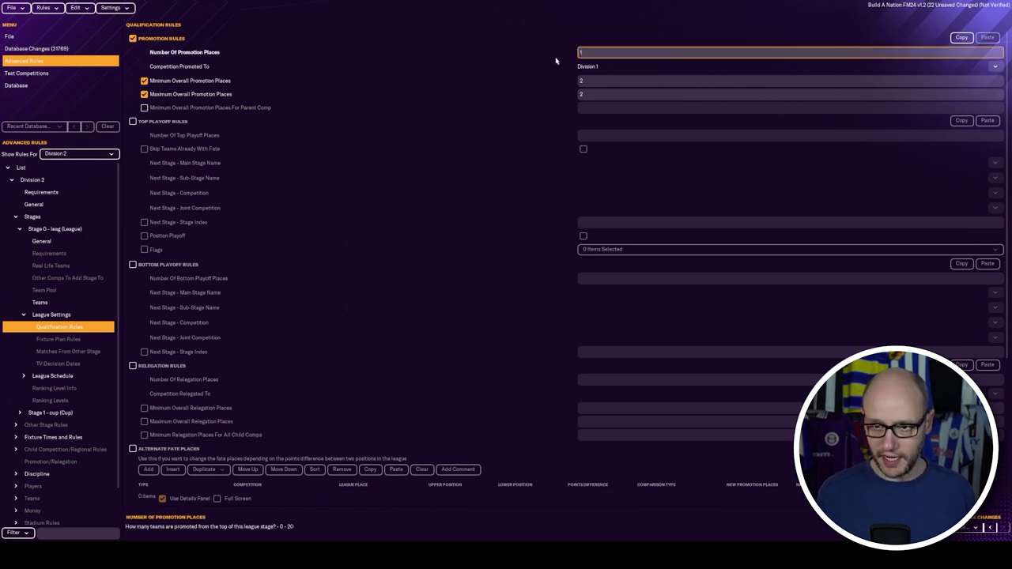
text(1)
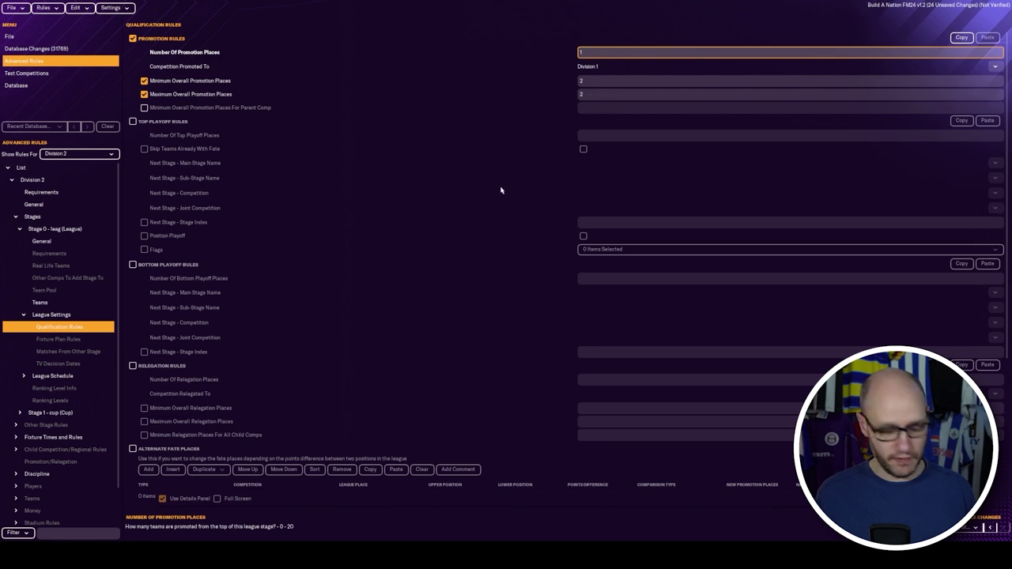
click(132, 121)
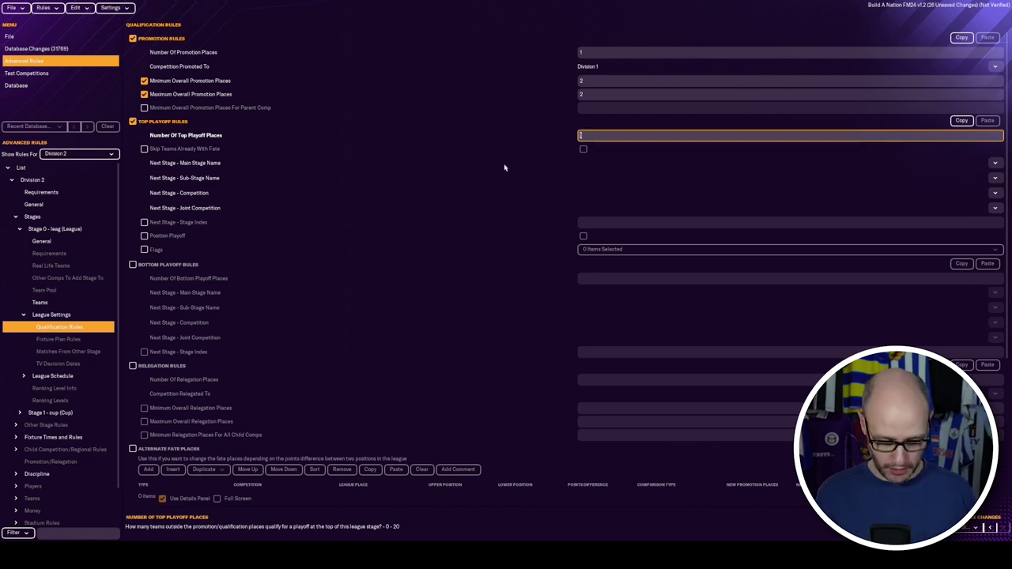
text(4)
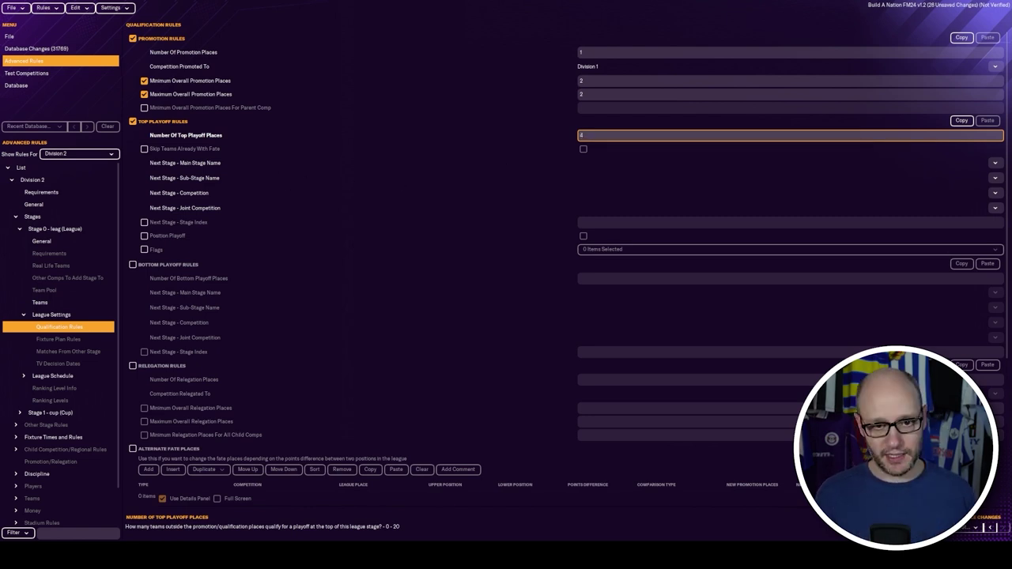
- Set the top playoff's next stage to the main stage name Playoffs (ID 228) with stage index 1
click(995, 163)
click(993, 178)
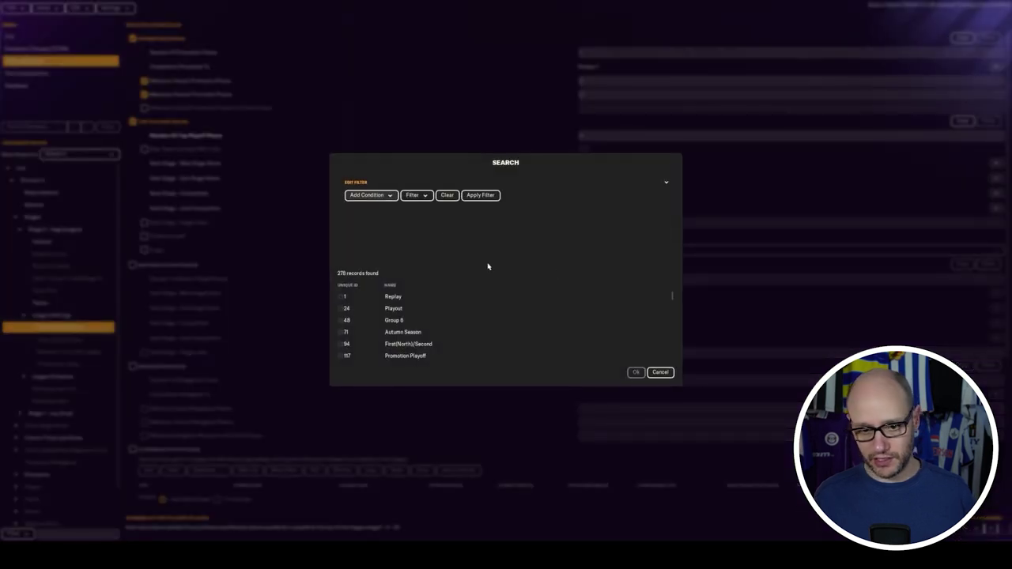
text(playoff)
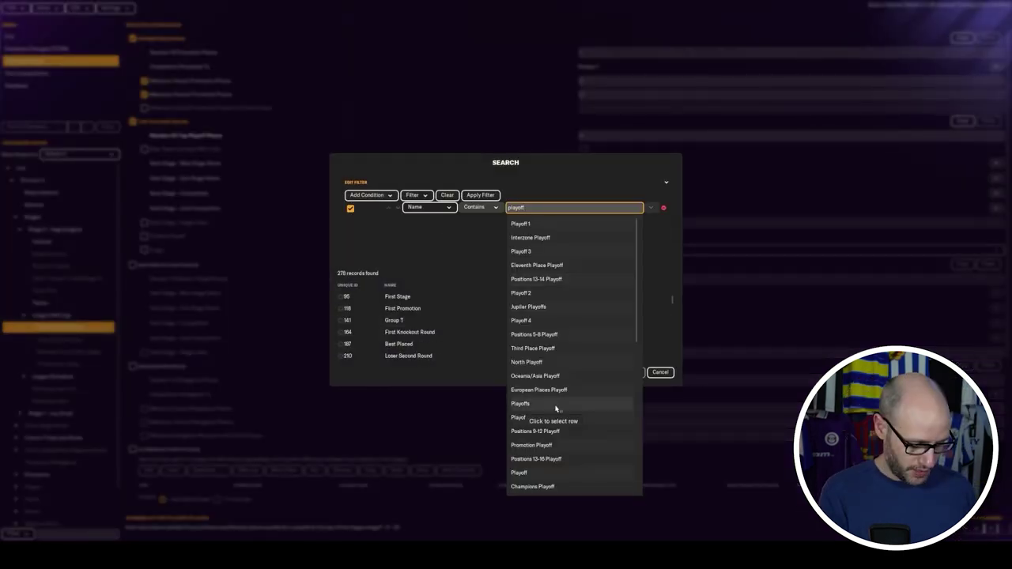
click(556, 405)
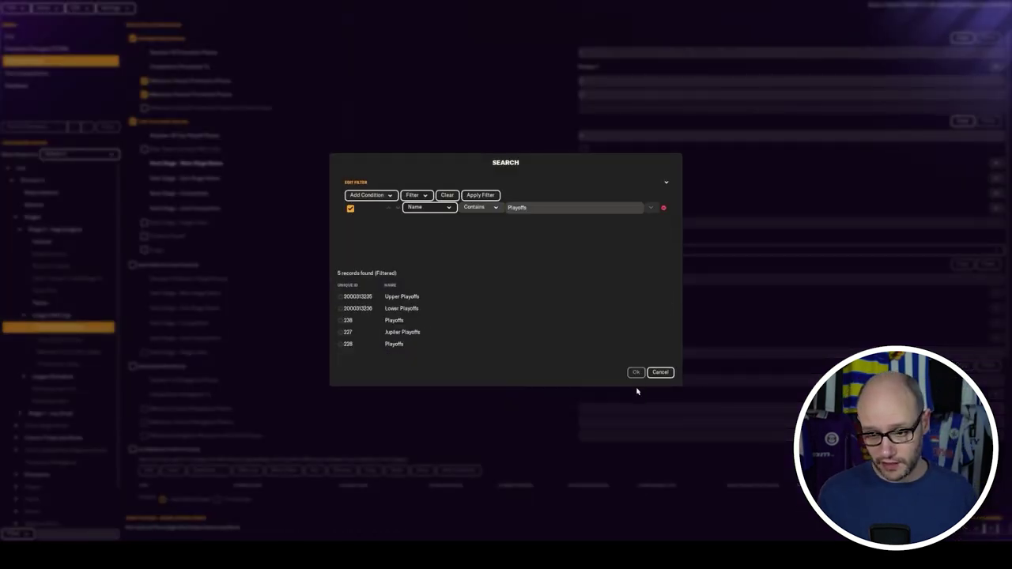
click(445, 344)
click(362, 285)
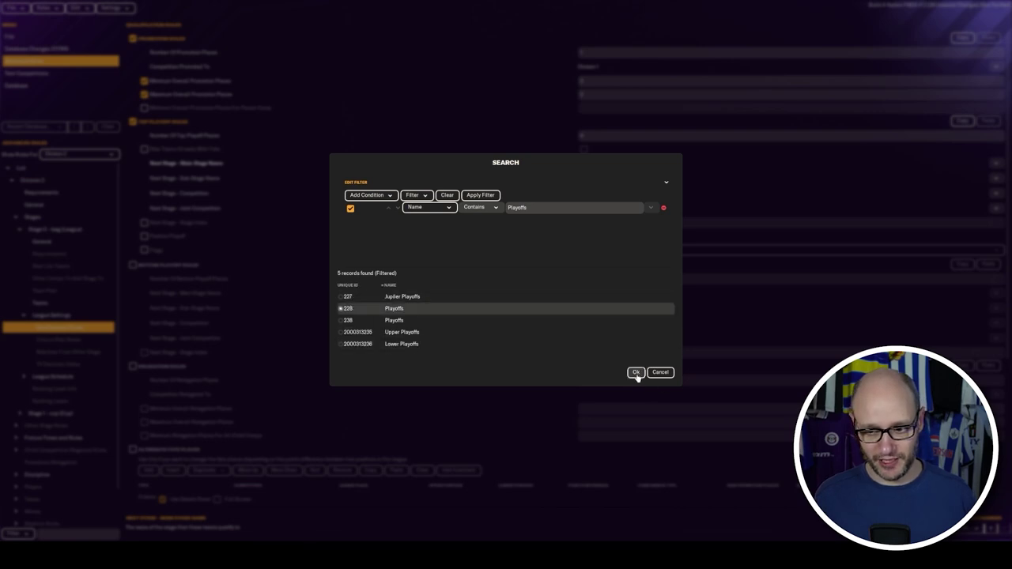
click(637, 372)
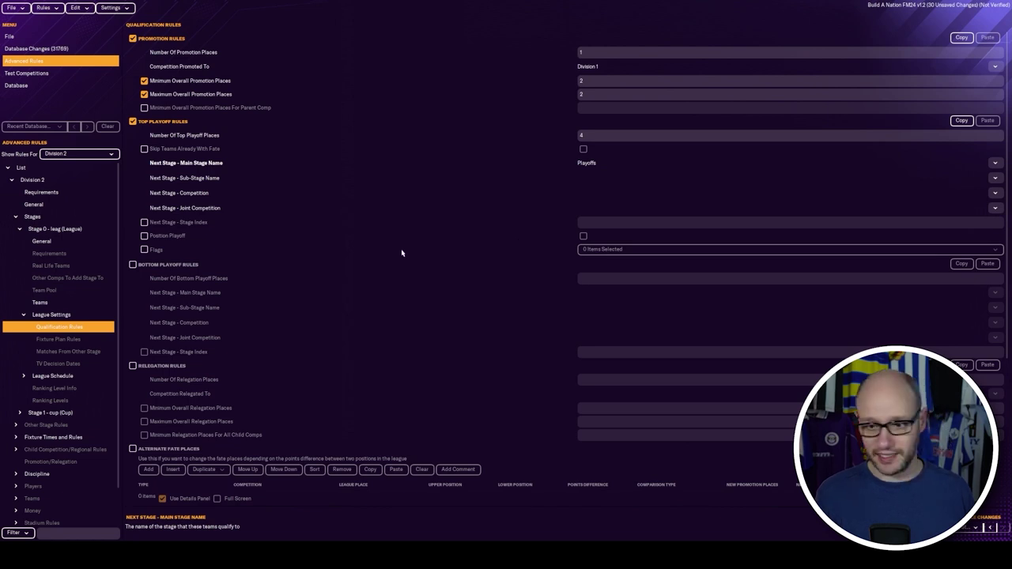
click(145, 223)
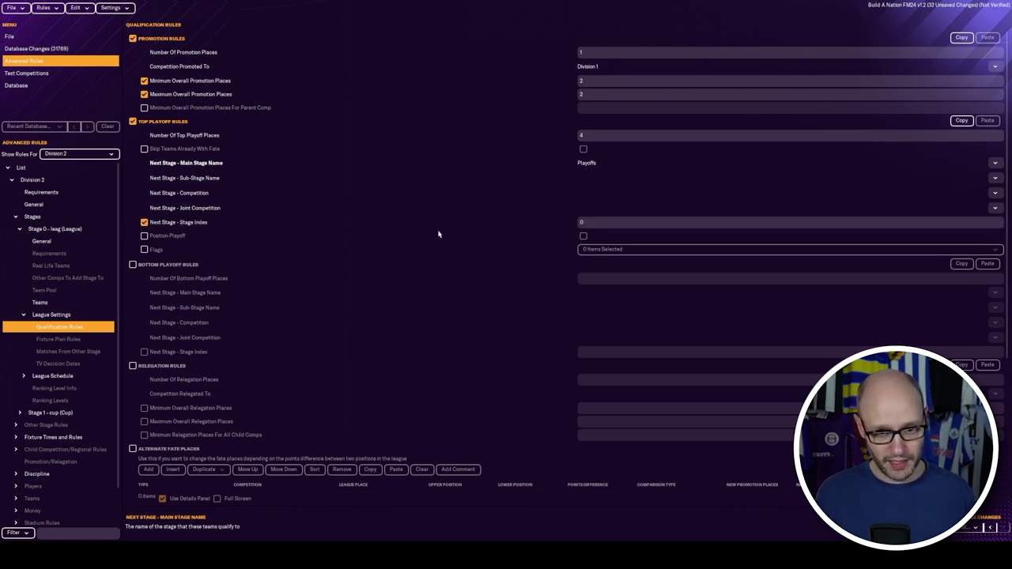
text(1)
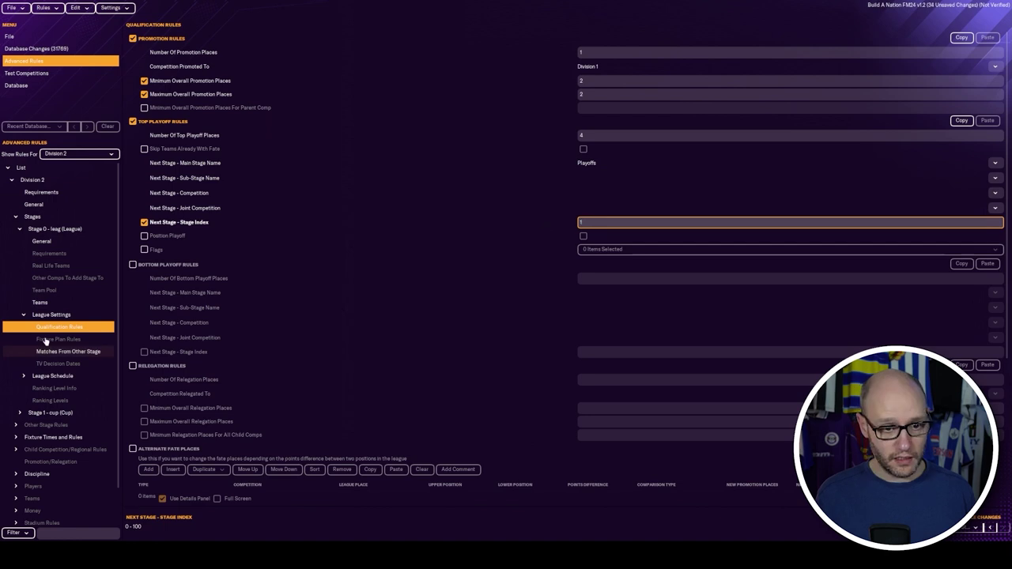
- Give the Stage 1 cup the stage name Playoffs and set its number of teams to 4
click(24, 315)
click(35, 364)
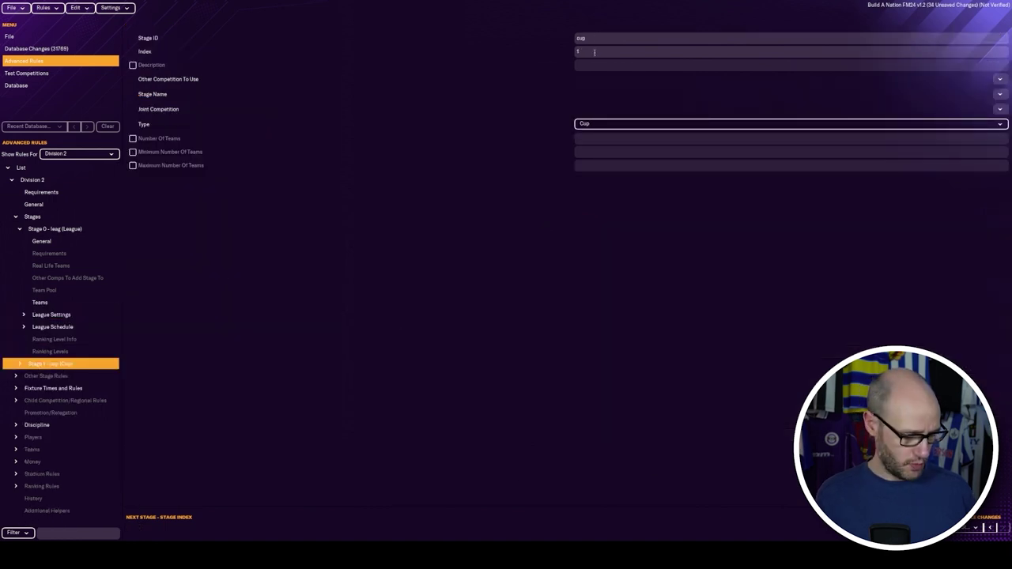
click(999, 94)
click(993, 129)
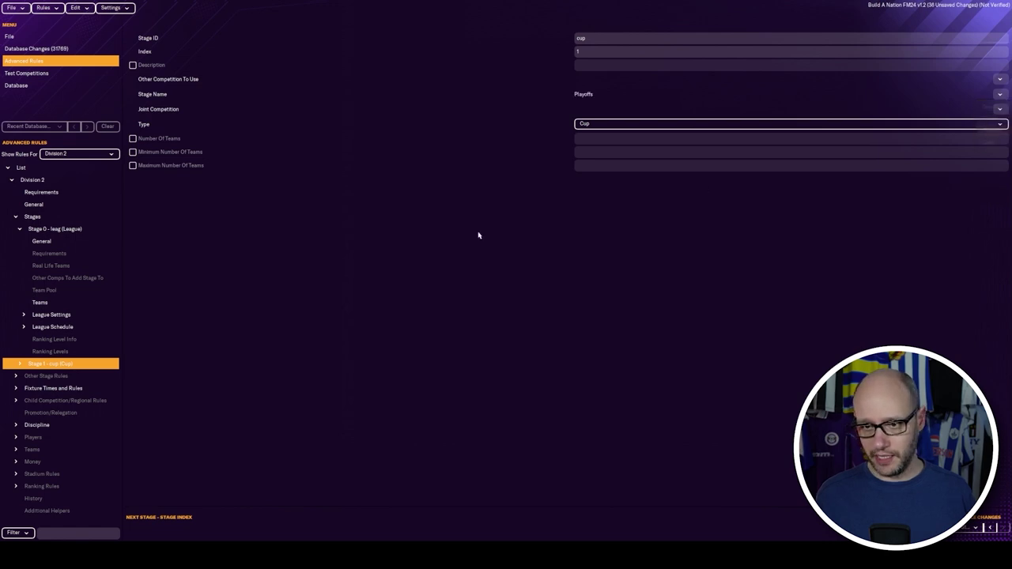
click(132, 138)
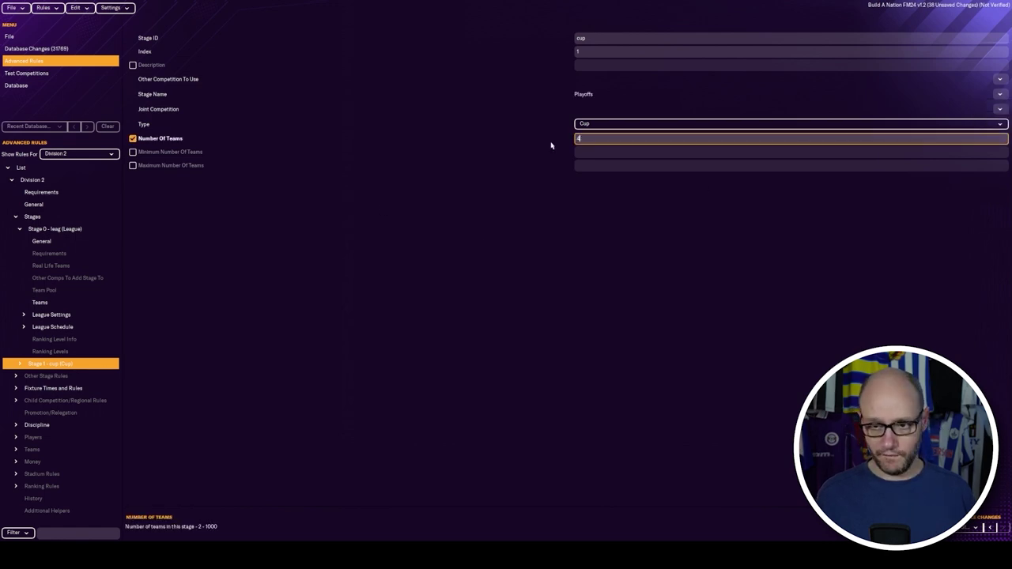
- Add a requirement to the Stage 1 cup that the stage "leag" must finish first
click(20, 364)
click(56, 237)
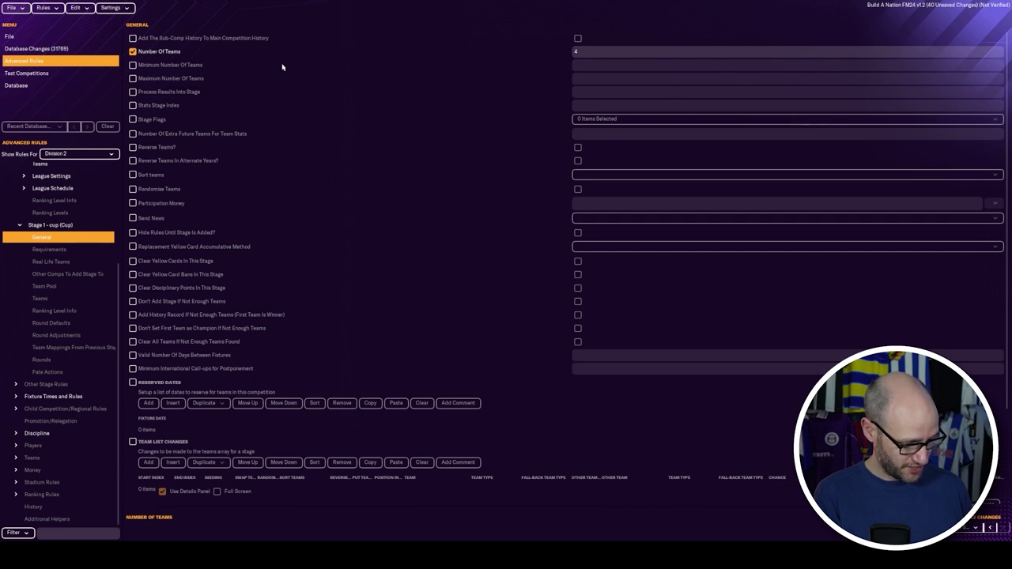
click(49, 249)
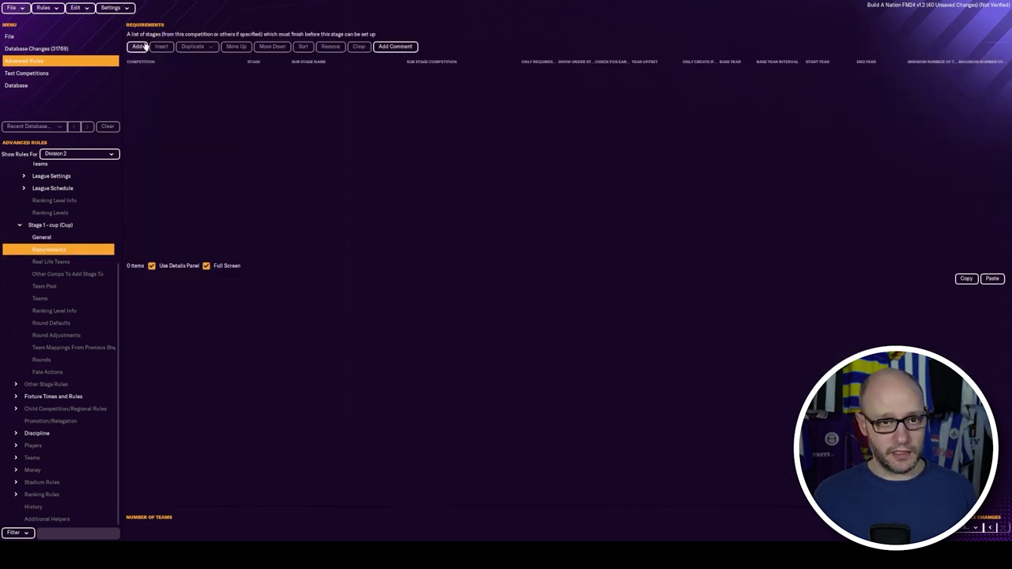
click(137, 46)
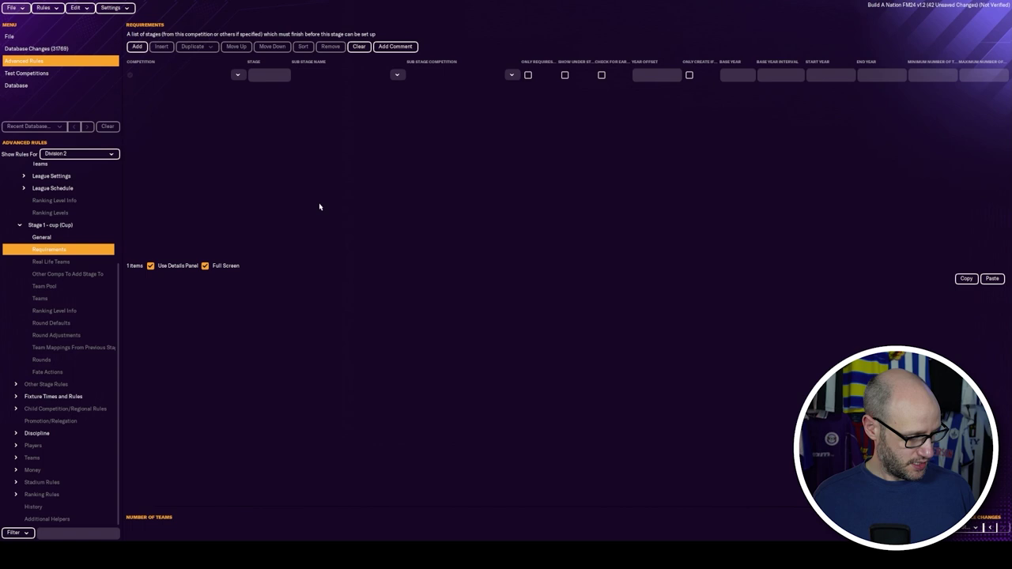
click(269, 75)
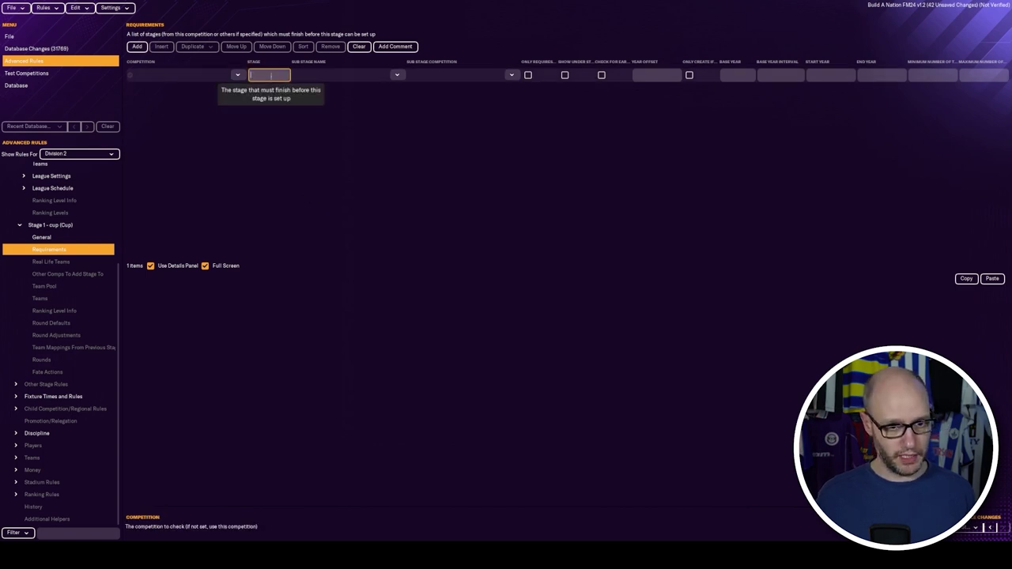
text(leag)
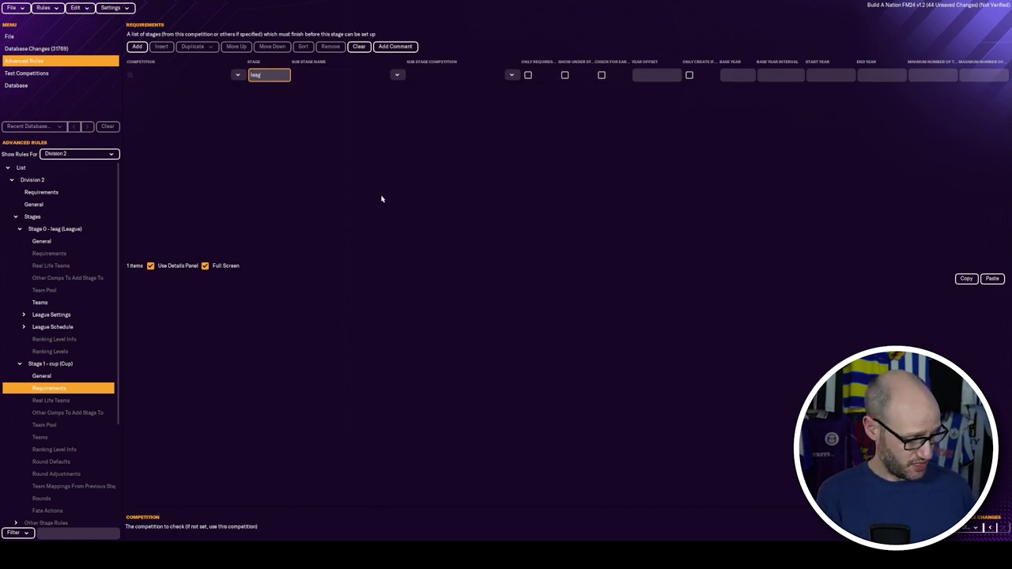
- Add a team rule to the Stage 1 cup with type Get Qualified Teams From Stage and competition Division 2
key(Down)
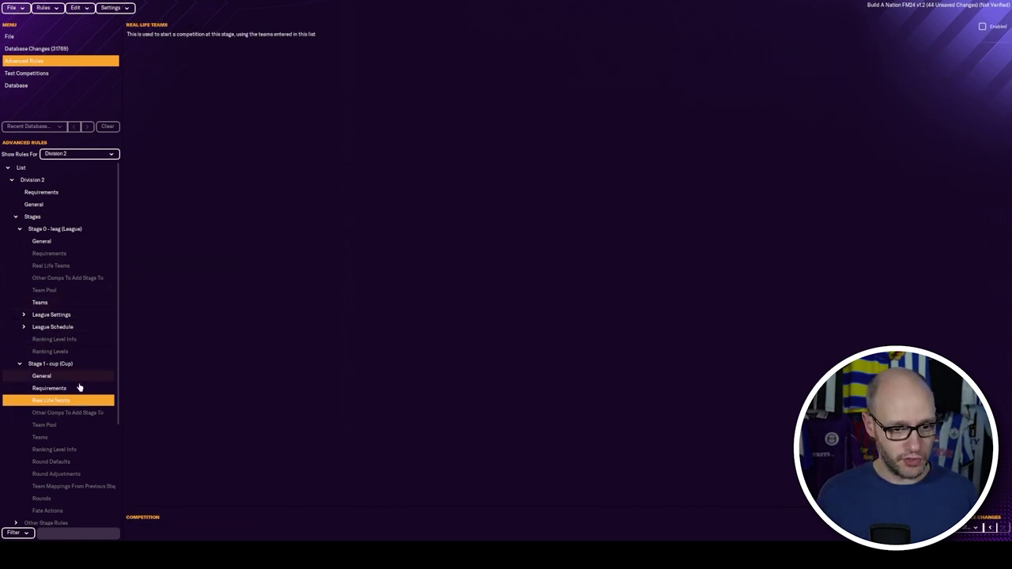
click(72, 437)
click(137, 39)
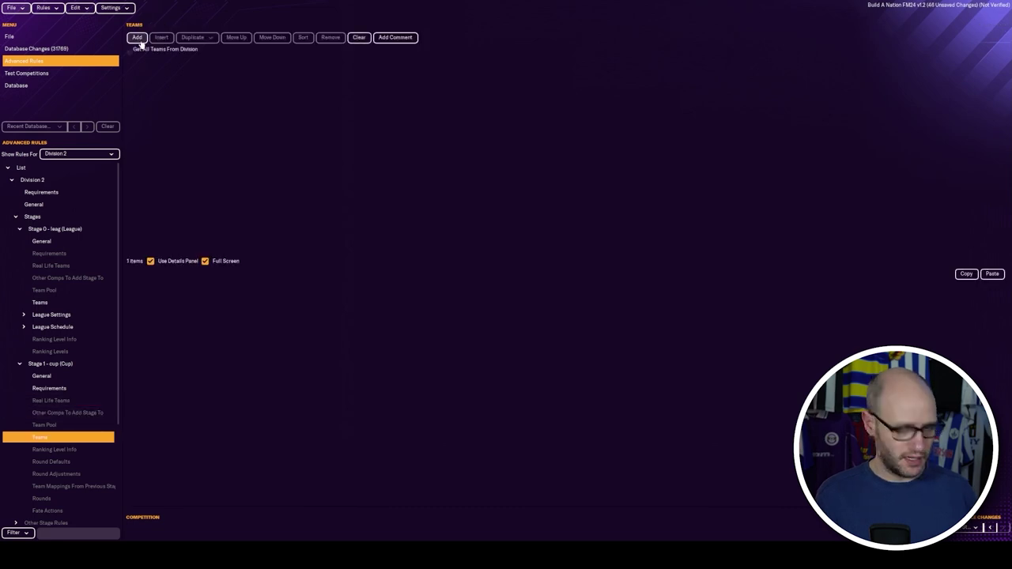
click(150, 49)
click(625, 344)
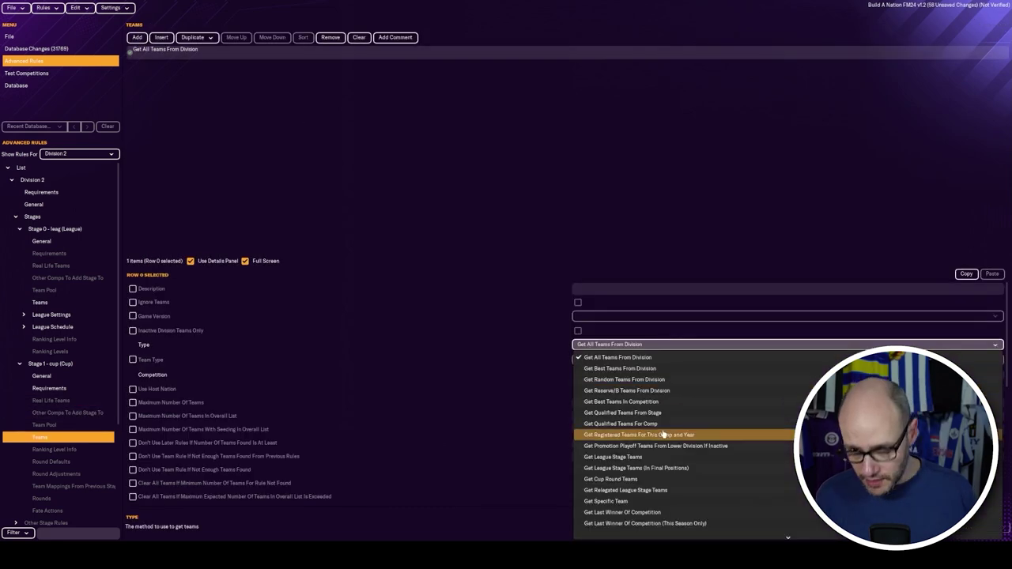
click(668, 416)
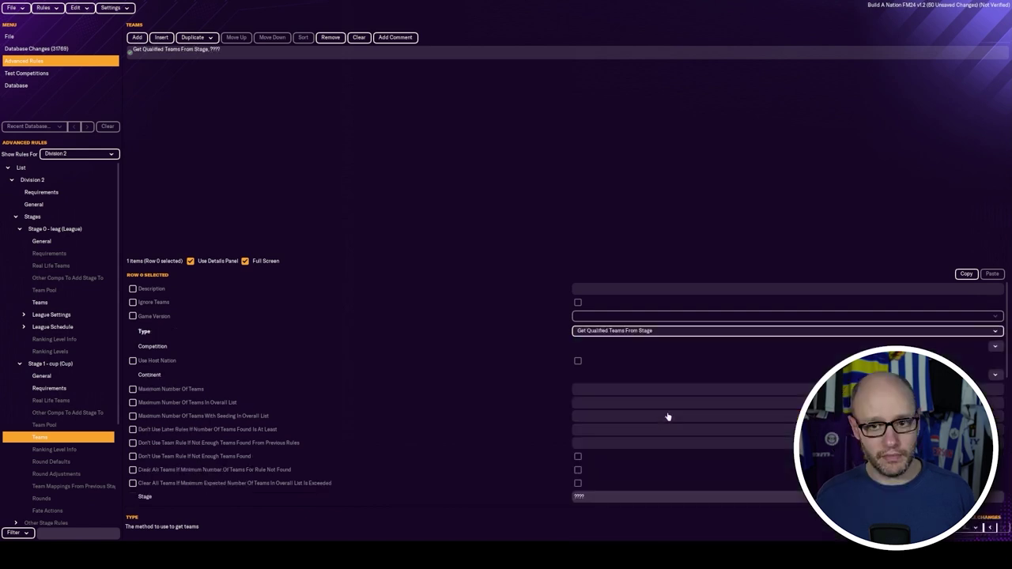
click(995, 346)
click(989, 358)
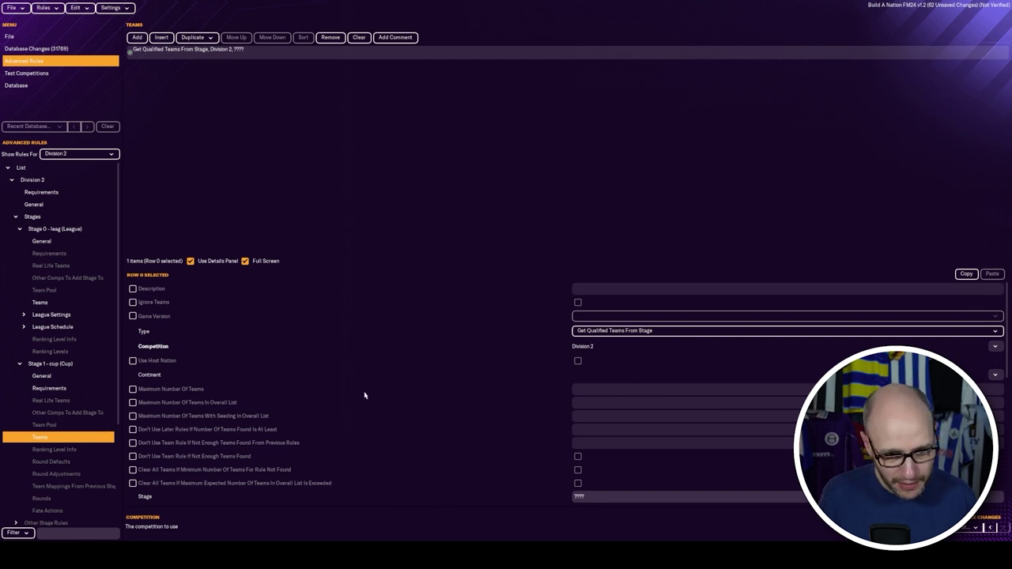
- Set the team rule's stage to "leag" and its main stage name to Playoffs, and save the rules
click(596, 495)
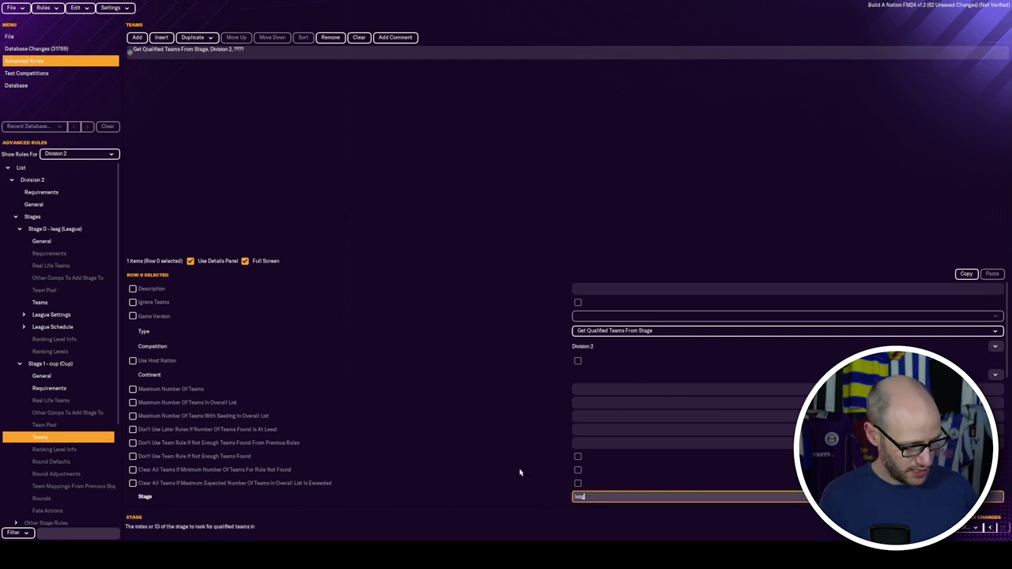
key(Return)
scroll(520, 473, down, 3)
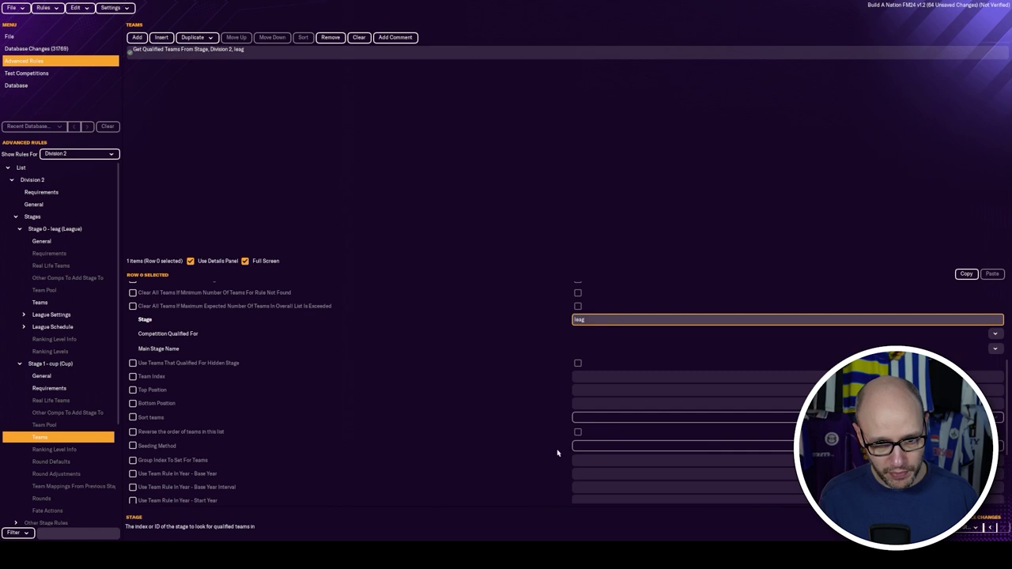
click(995, 349)
click(989, 372)
scroll(421, 412, down, 1)
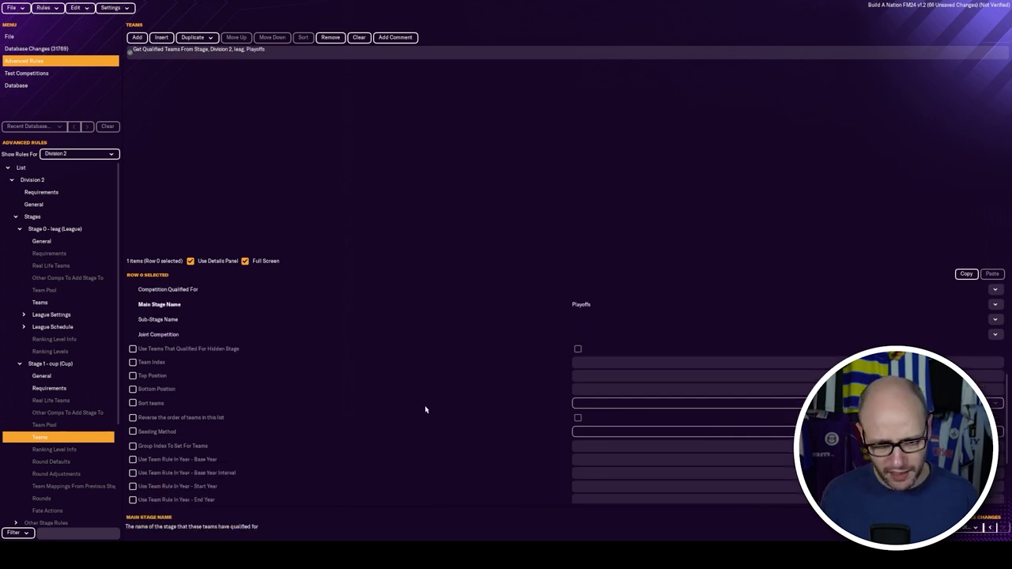
key(ctrl+s)
- Set the team rule's team index to 3 and duplicate the rule three times
scroll(477, 400, down, 3)
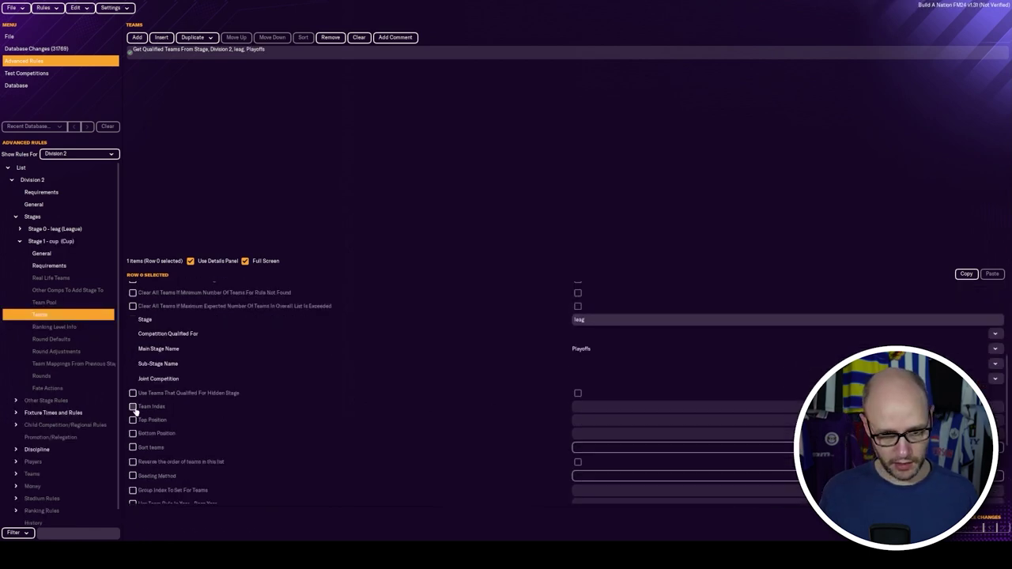
click(162, 407)
text(3)
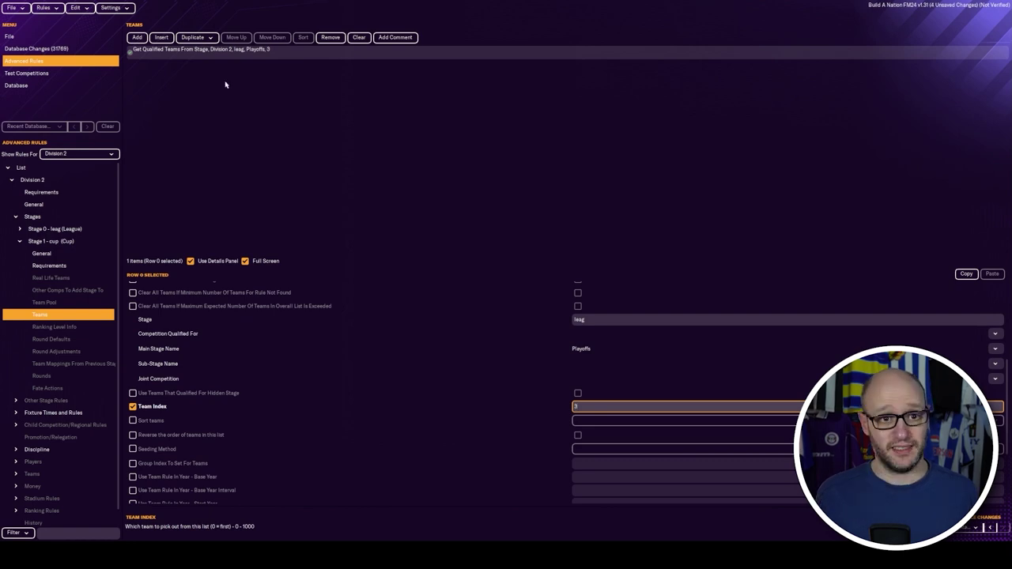
key(Return)
click(206, 37)
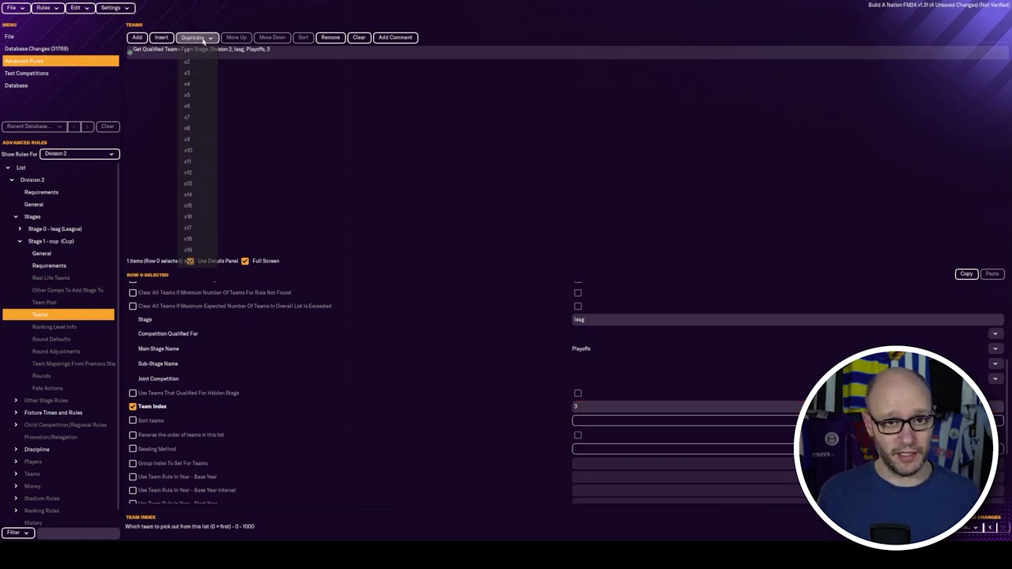
click(199, 75)
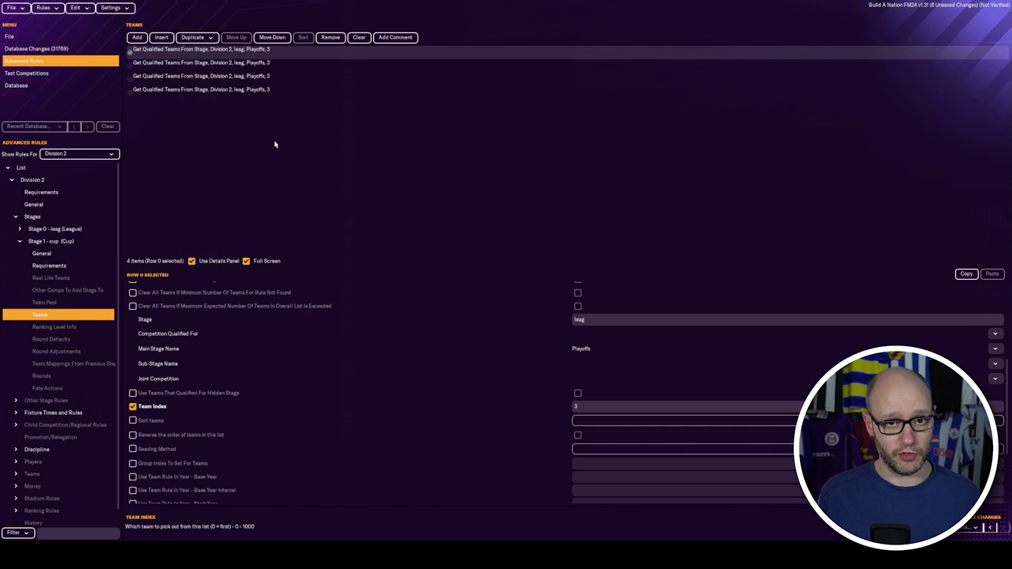
- Set the team indexes of the three duplicated rules to 0, 2 and 1, in list order
click(271, 62)
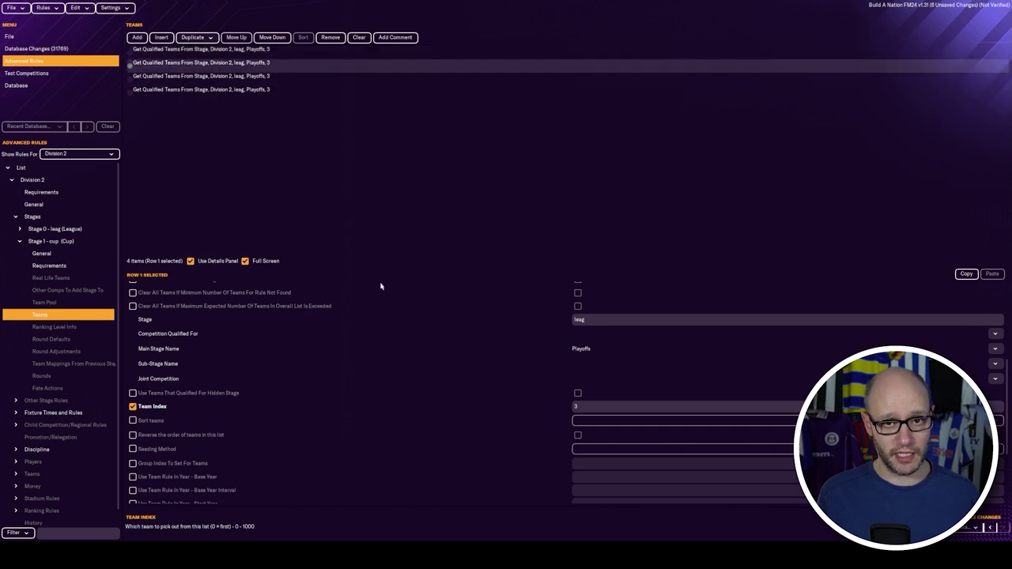
click(588, 406)
text(0)
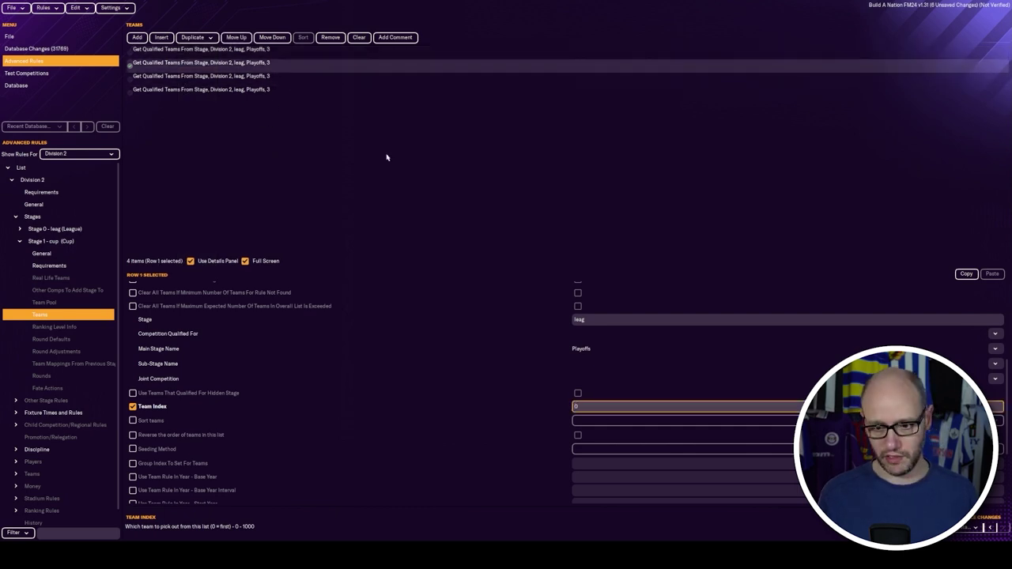
key(Return)
text(2)
key(Return)
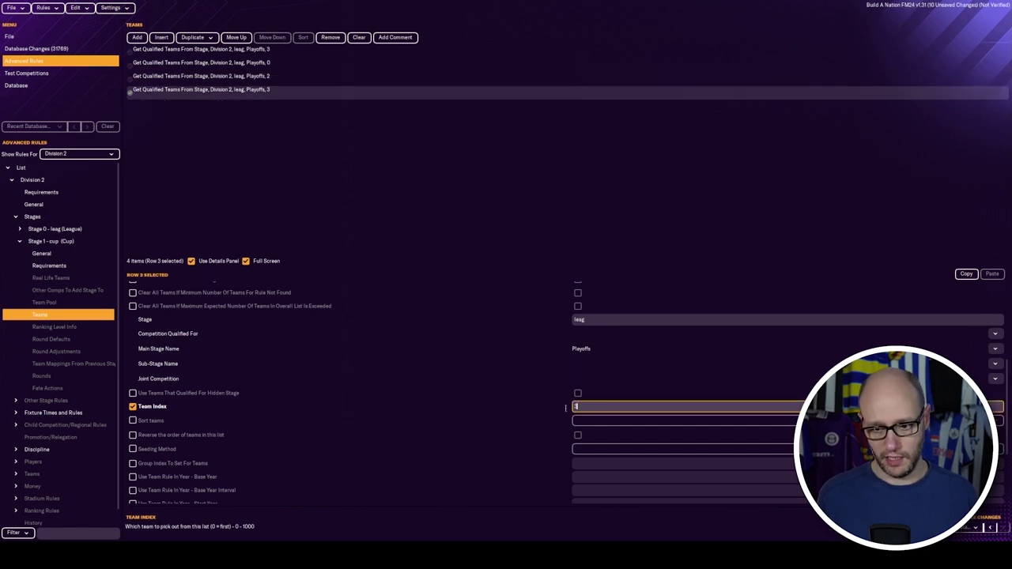
text(1)
key(Return)
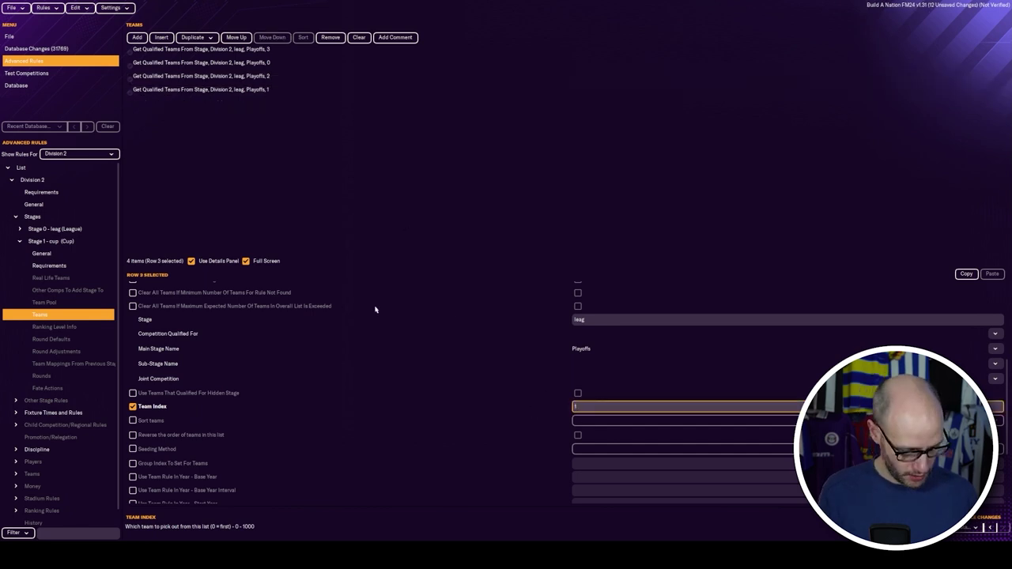
- In the Stage 1 cup's round defaults, enable substitution rules and set them to "5 from 7 in 3 stops, + 1 ET"
click(68, 340)
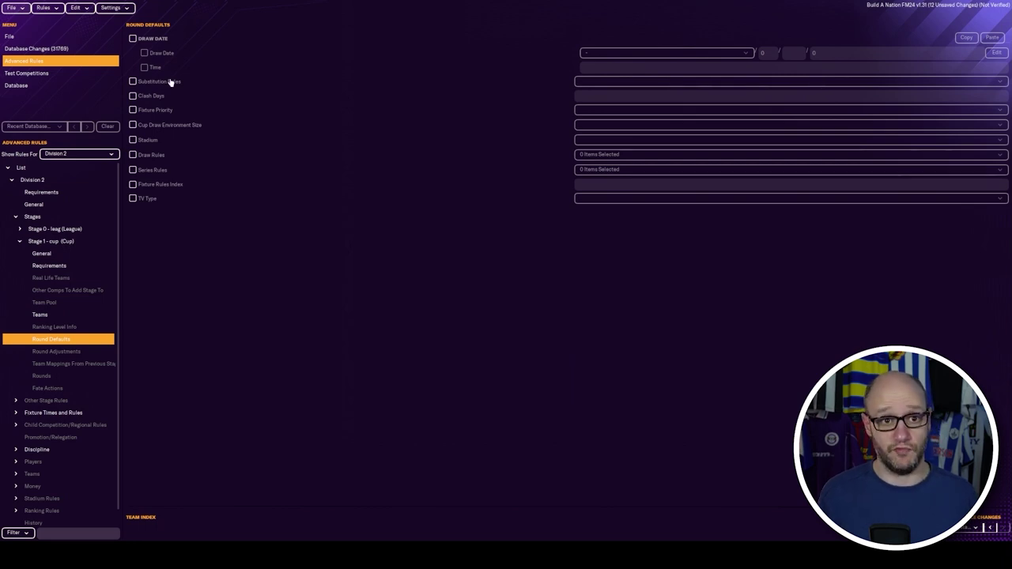
click(132, 81)
scroll(688, 475, down, 6)
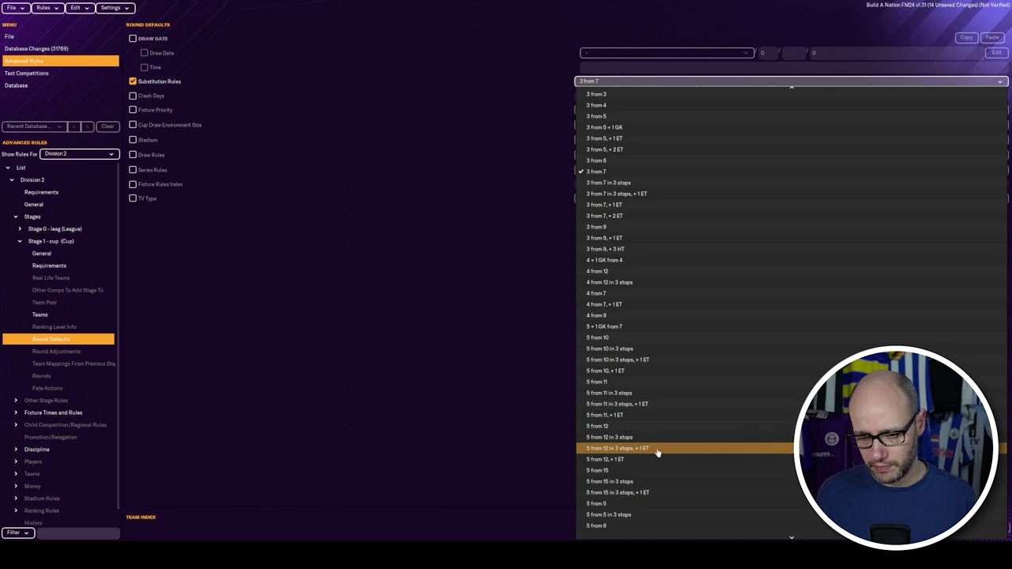
scroll(658, 452, down, 3)
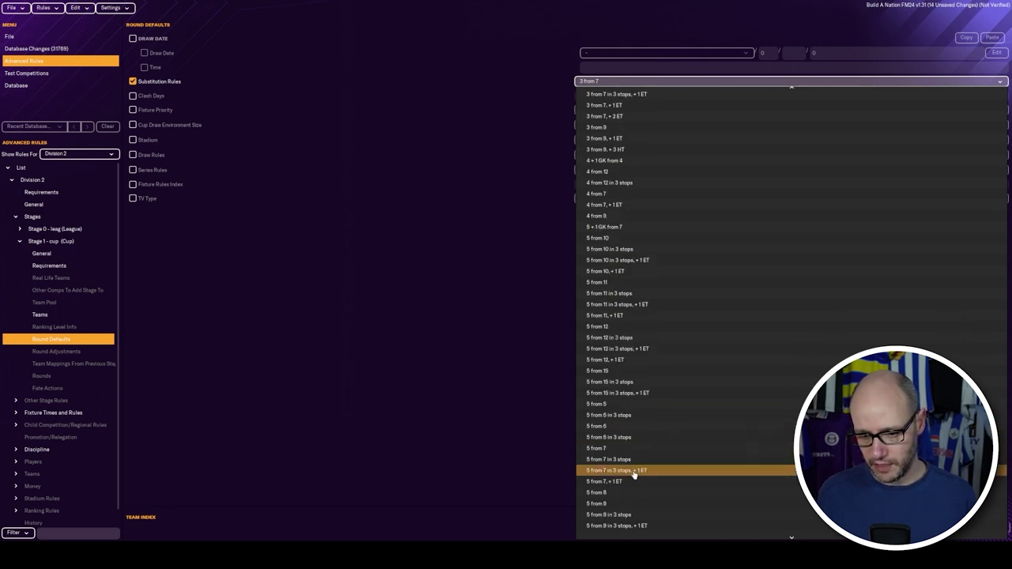
click(634, 471)
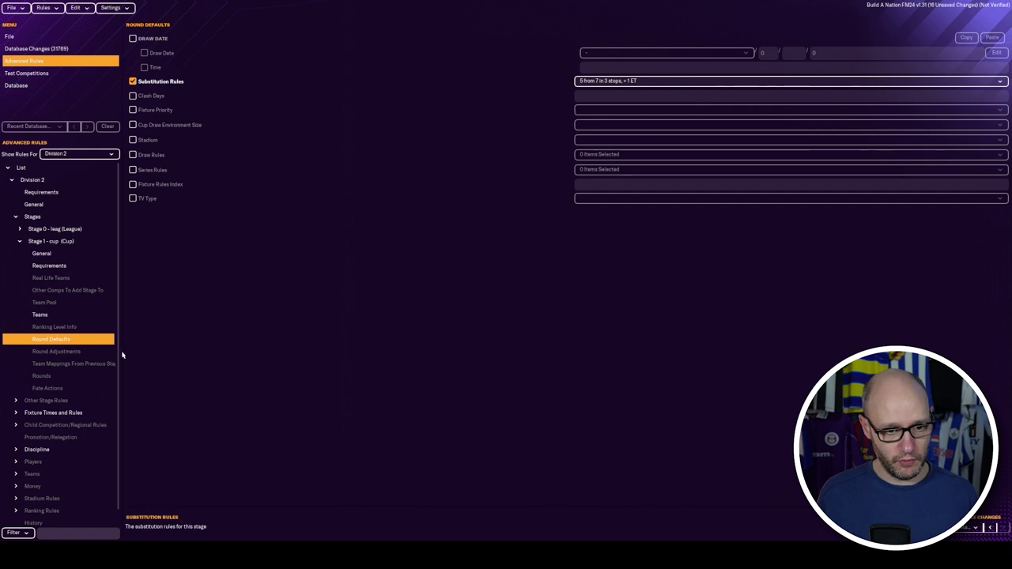
- Add two rounds to the Stage 1 cup and name the first one Semi Final (ID 18)
click(102, 383)
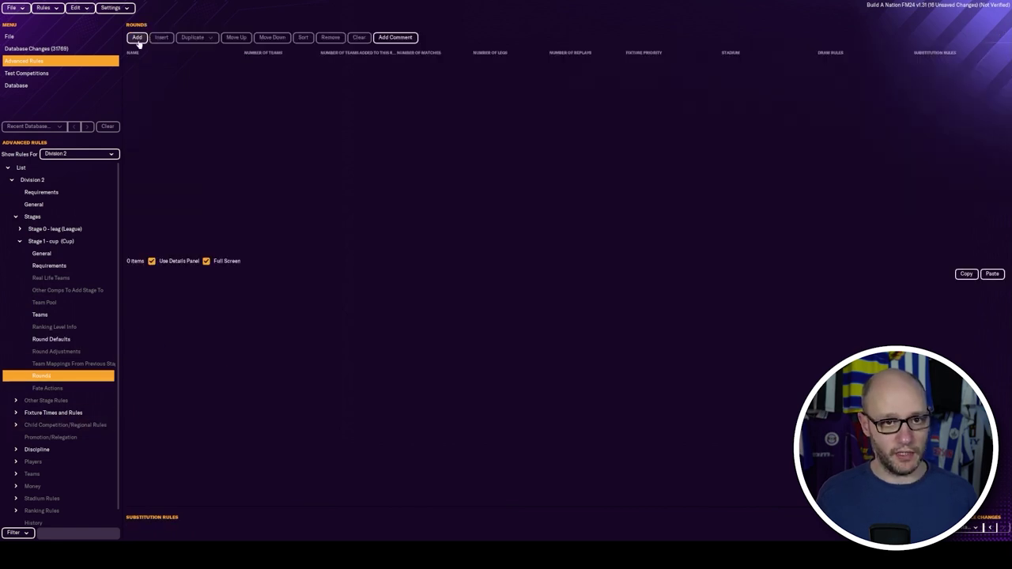
click(137, 38)
click(235, 79)
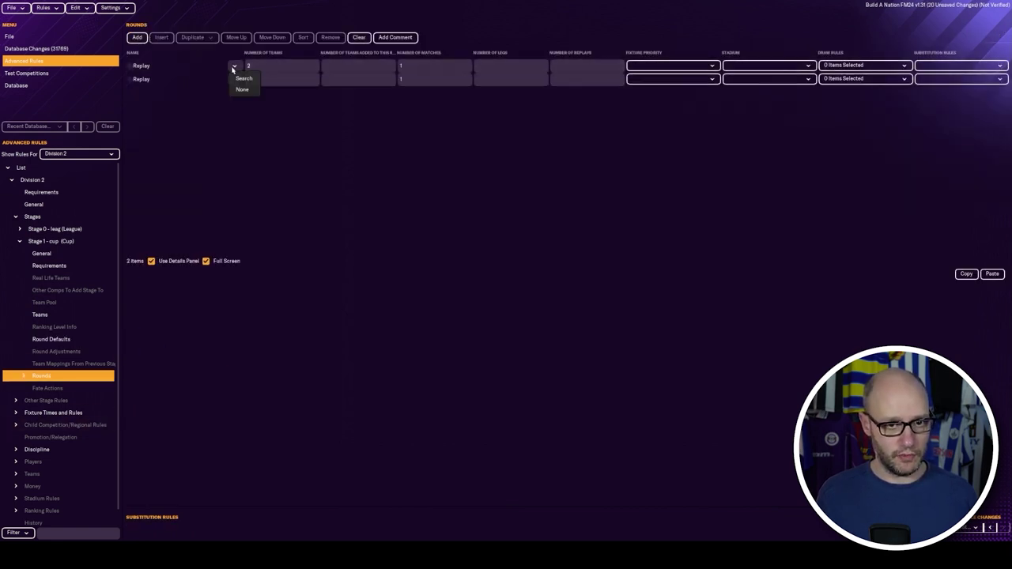
click(245, 79)
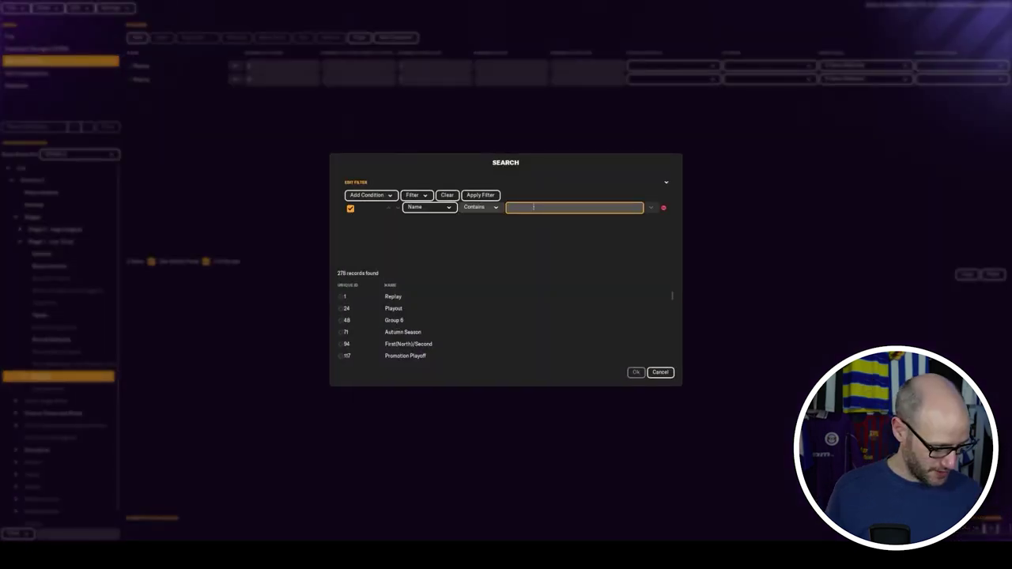
text(semi final)
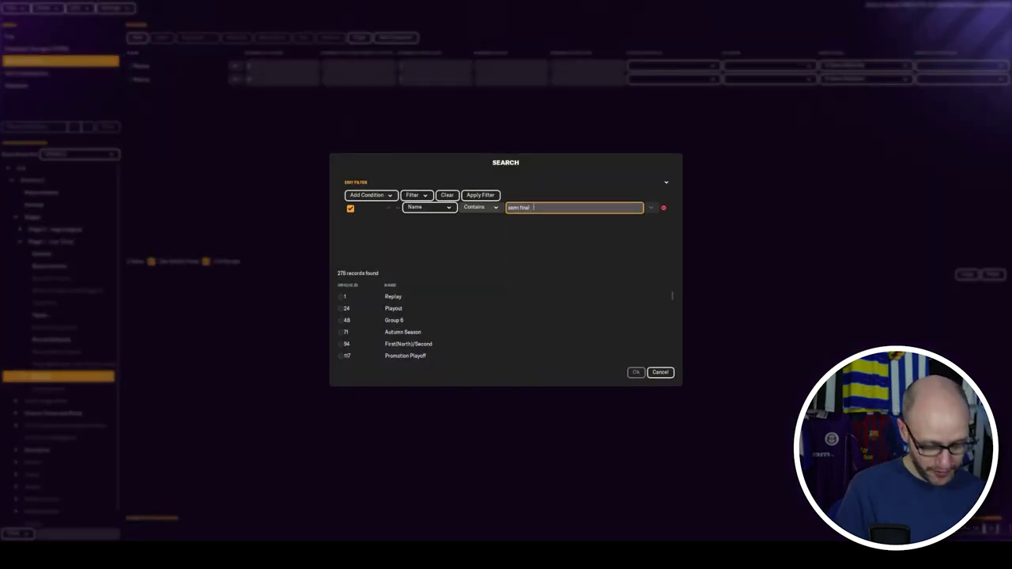
key(Return)
click(416, 296)
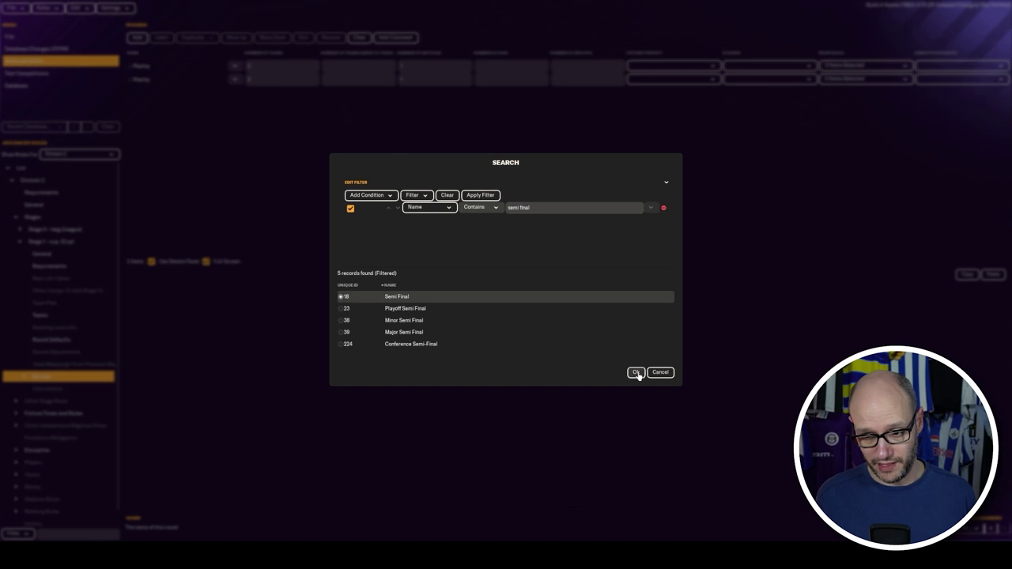
click(636, 372)
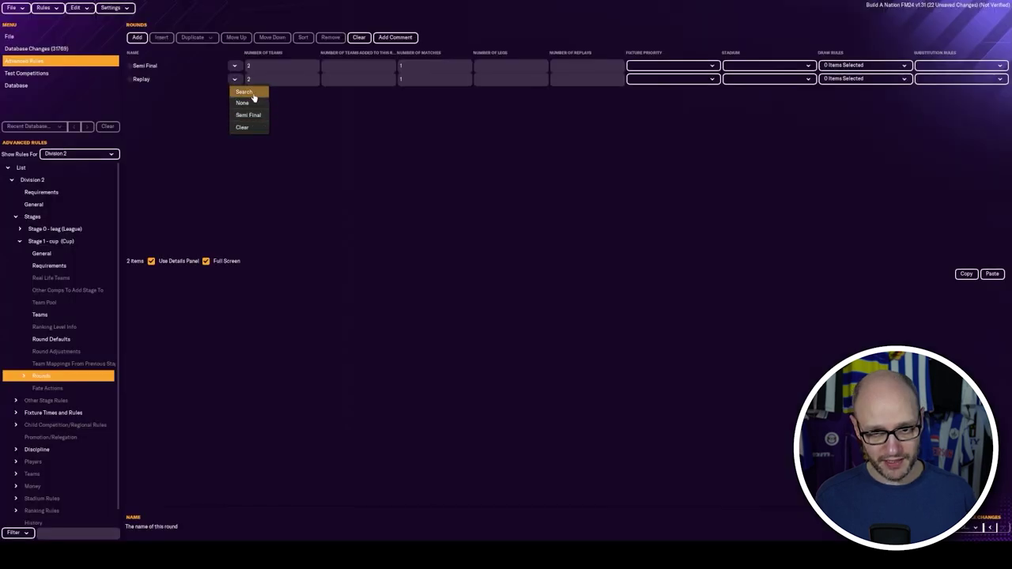
- Name the cup's second round Final (ID 20)
click(252, 94)
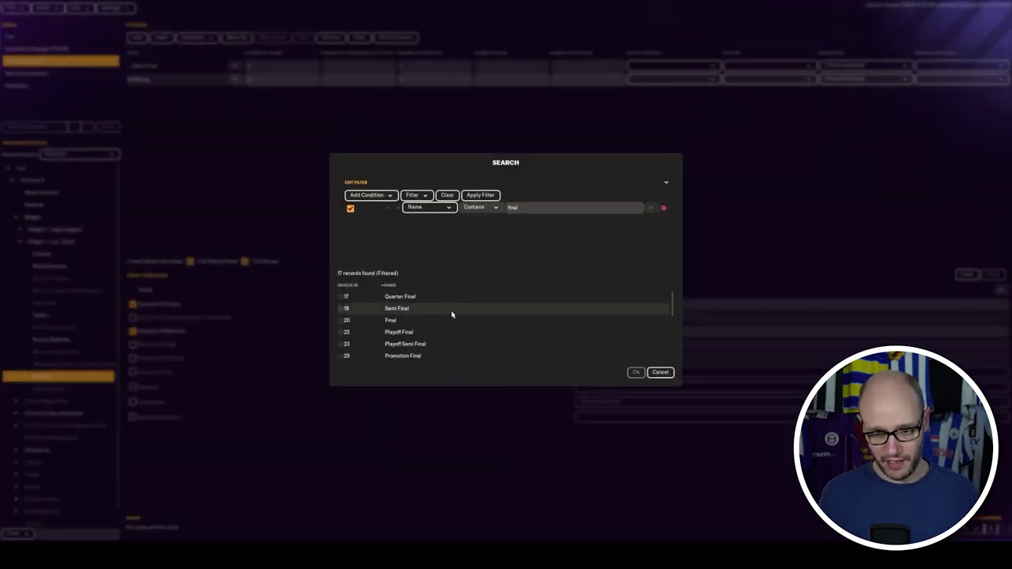
click(455, 321)
scroll(578, 356, down, 2)
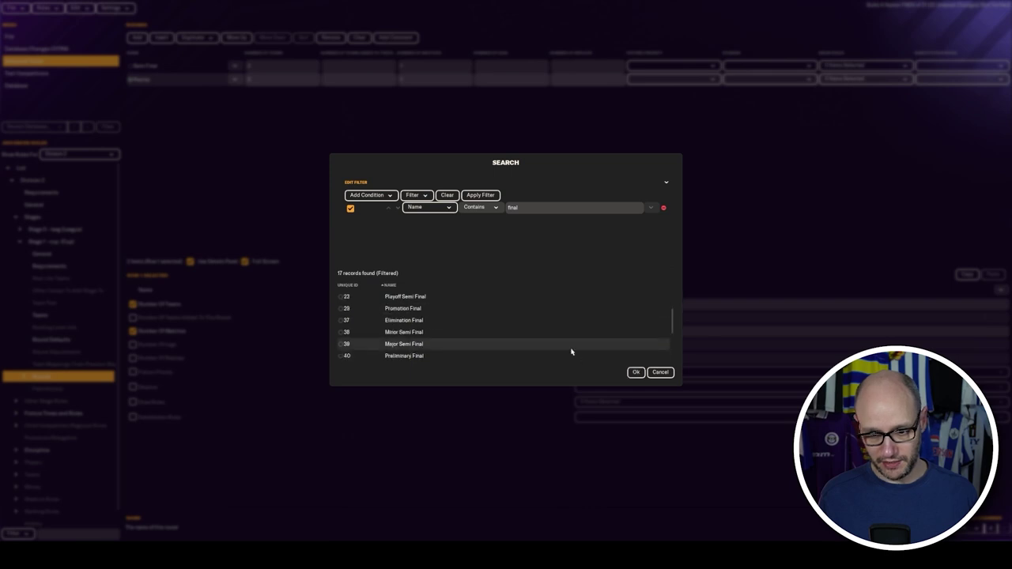
scroll(571, 353, down, 2)
click(638, 373)
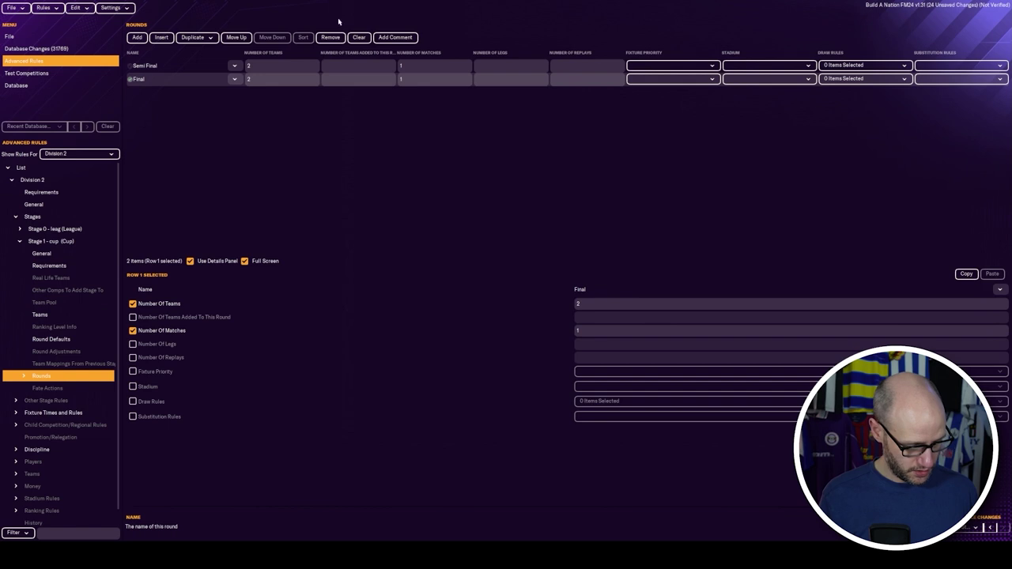
- Set the Semi Final round to 4 teams, 4 teams added to the round, 2 matches and 2 legs
click(235, 70)
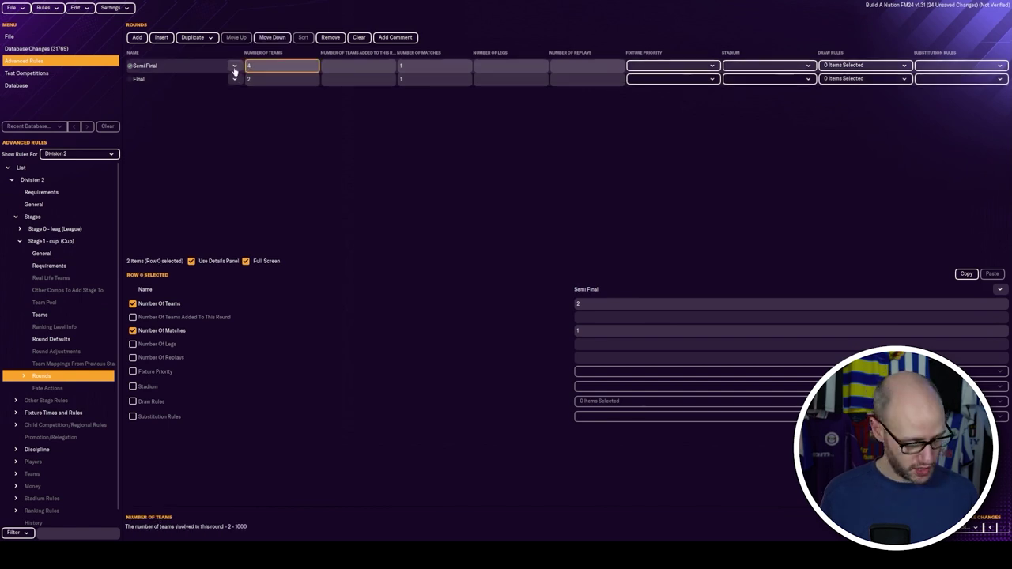
text(4)
key(Return)
click(362, 66)
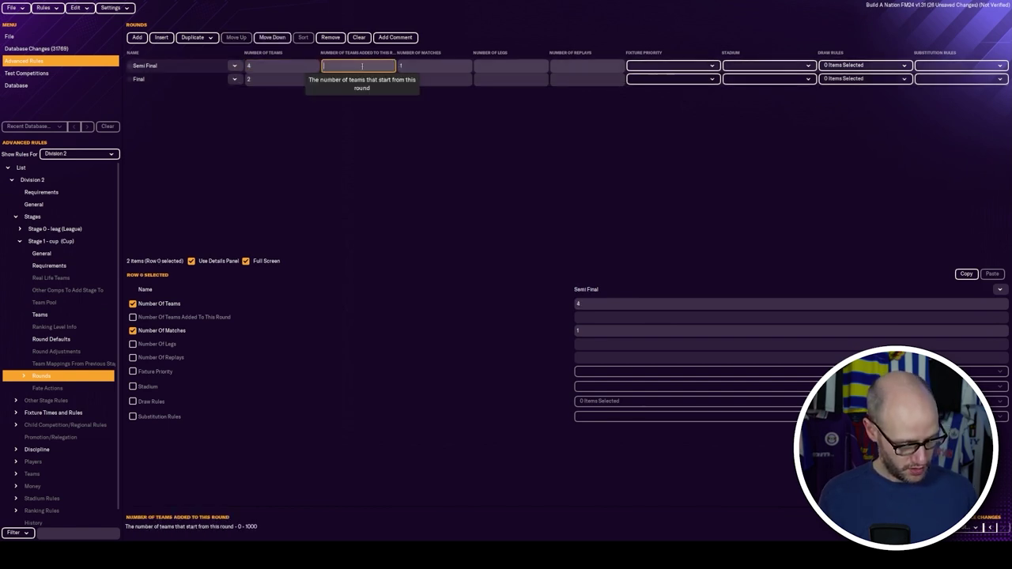
text(4)
key(Tab)
text(2)
key(Tab)
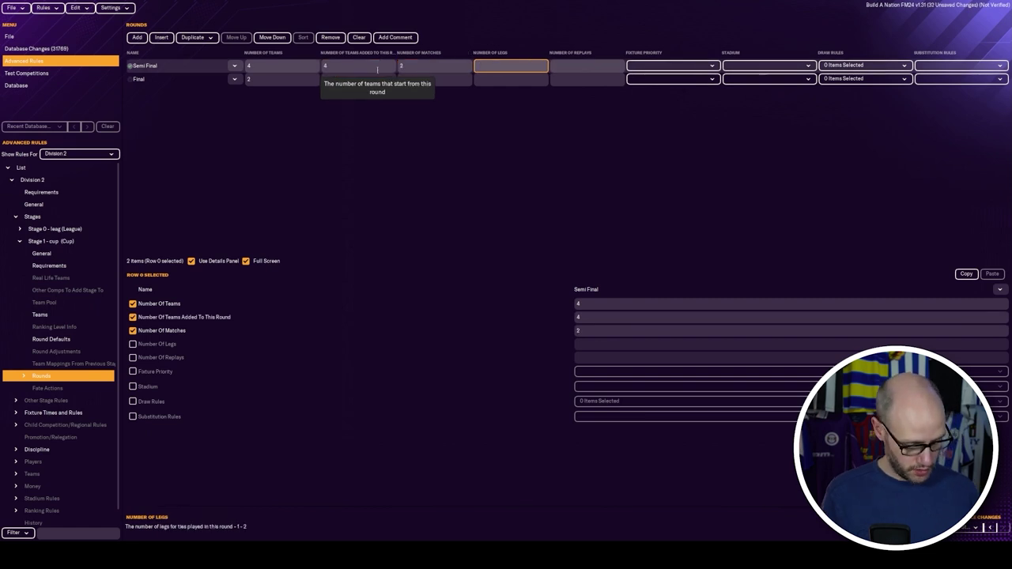
text(2)
key(Tab)
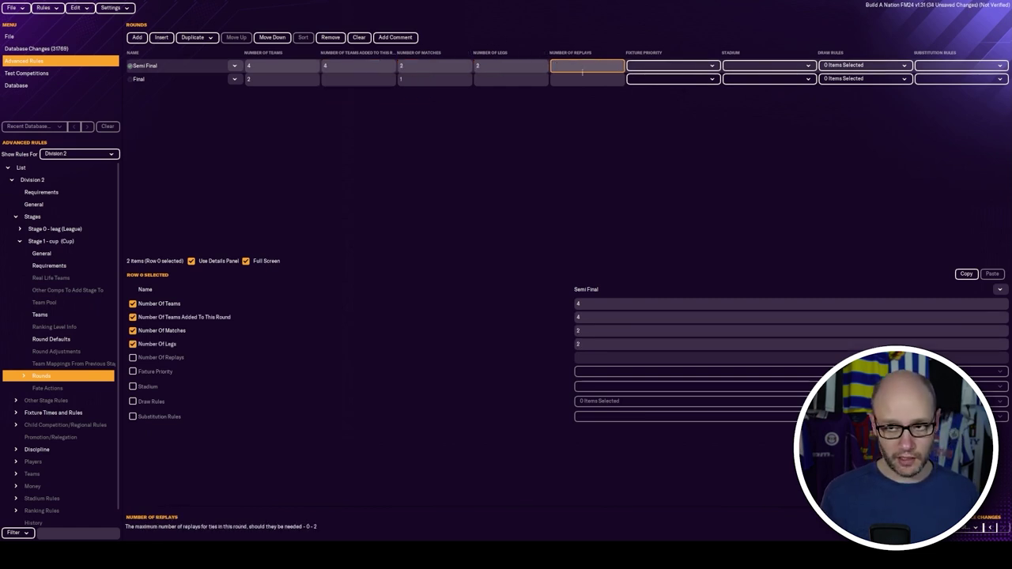
- Set the Semi Final round to 0 replays, Domestic League - High fixture priority and Home stadium, and check its available draw rules
click(678, 76)
click(693, 140)
click(768, 66)
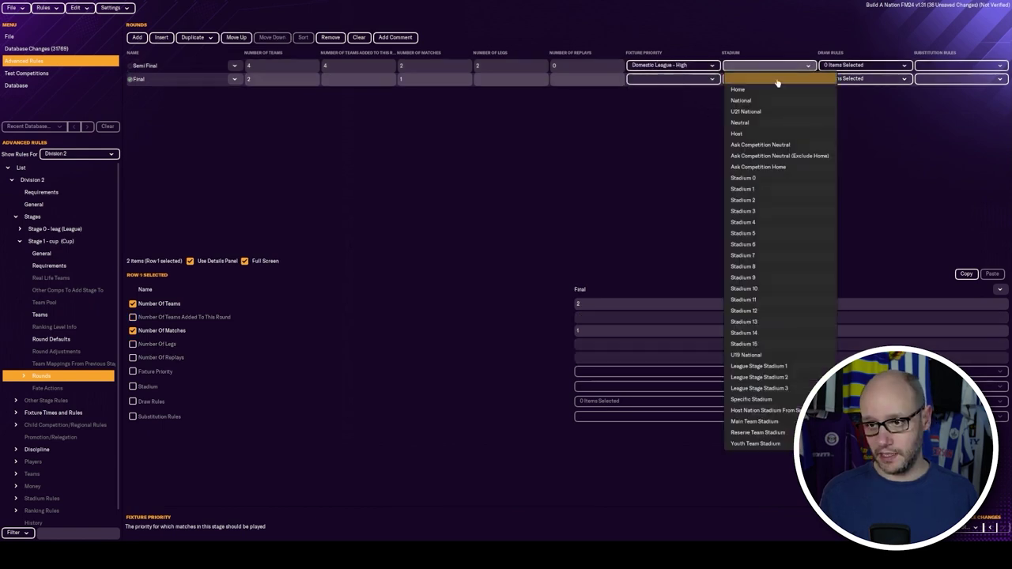
click(799, 93)
click(851, 68)
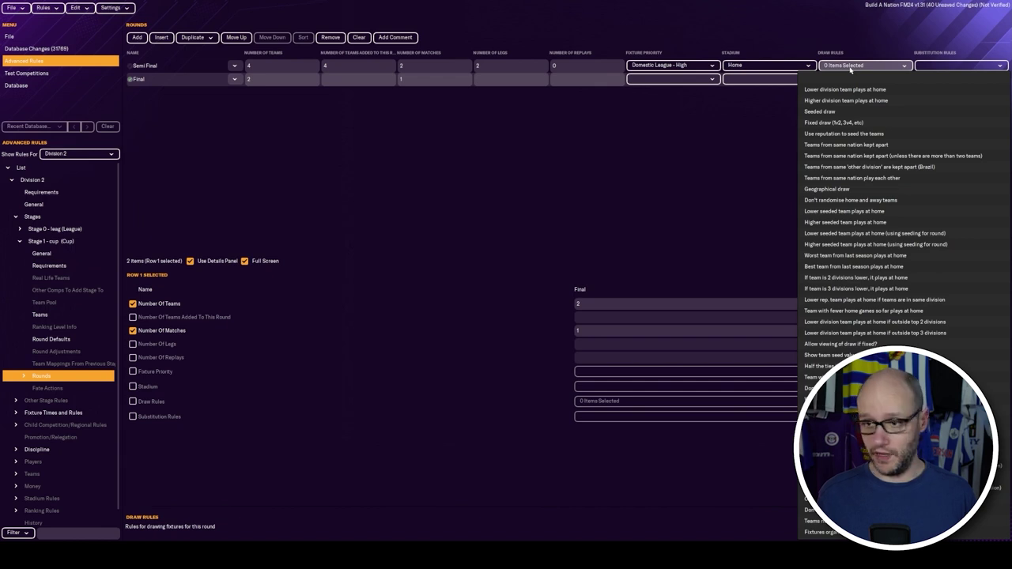
scroll(830, 102, down, 2)
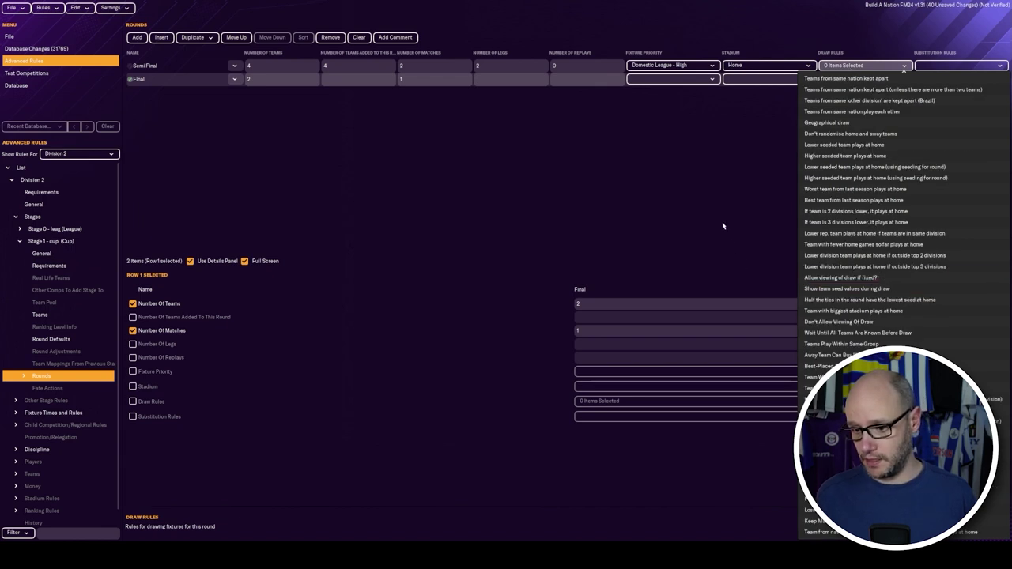
click(722, 226)
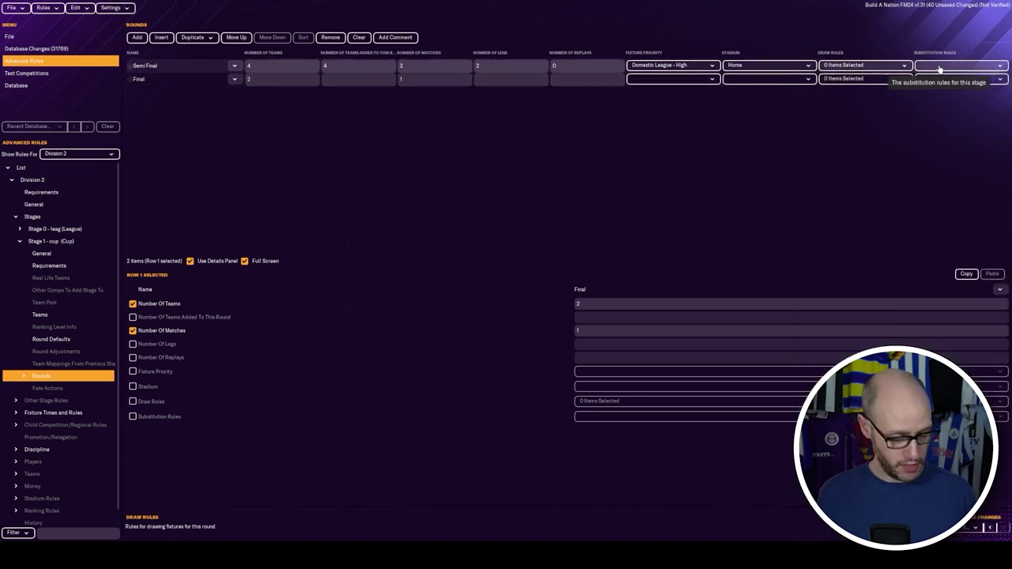
- Set the Final round to 0 teams added to the round, 1 leg and 0 replays
click(358, 79)
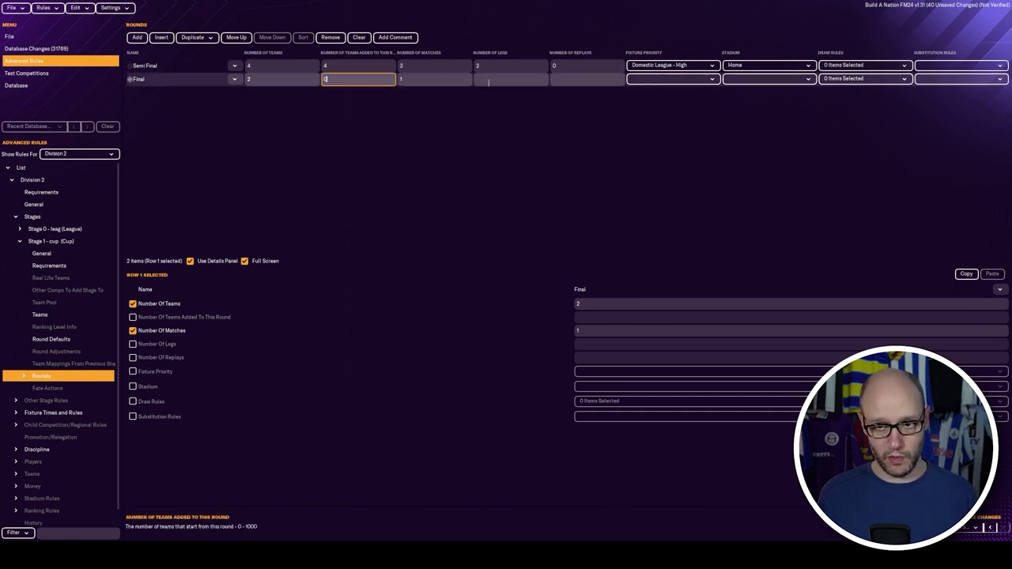
click(487, 79)
text(1)
key(Tab)
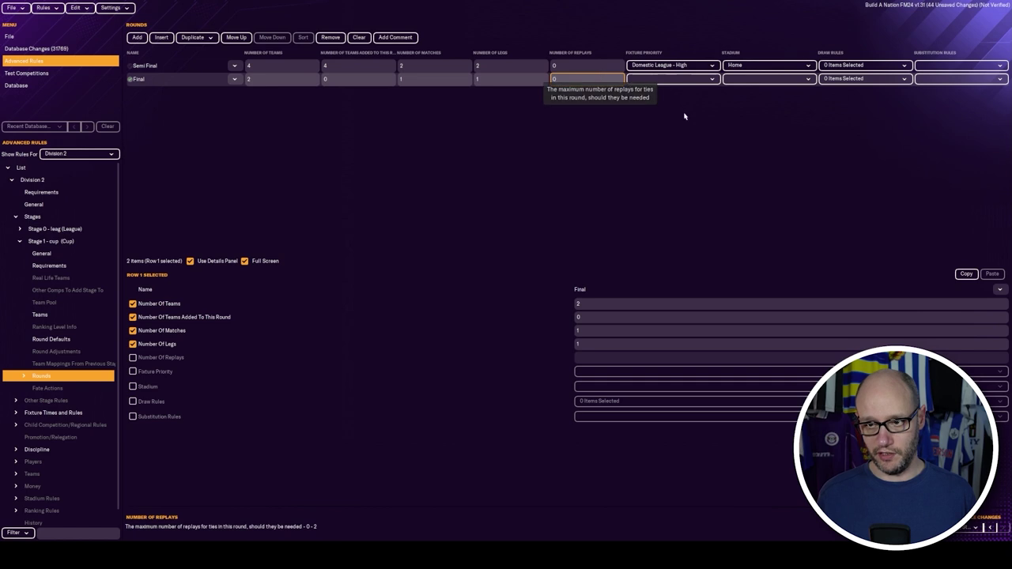
- Give the Final round Domestic League - High fixture priority and the National stadium
click(672, 79)
click(691, 136)
click(766, 79)
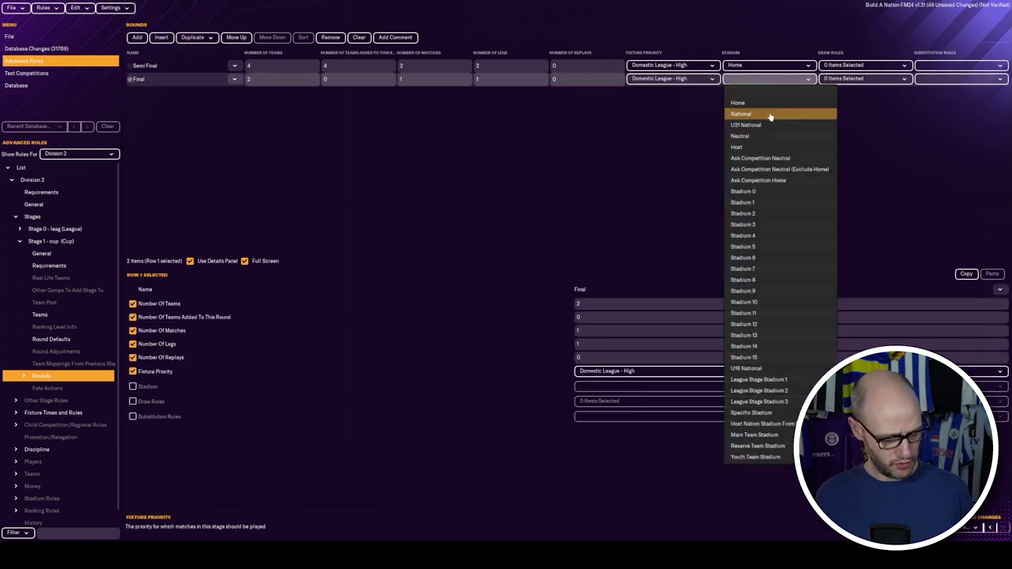
click(769, 114)
- In the Semi Final's general settings, enable draw rules with "Fixed draw (1v2, 3v4, etc)" and "Don't randomise home and away teams"
click(50, 388)
scroll(49, 397, down, 3)
click(74, 297)
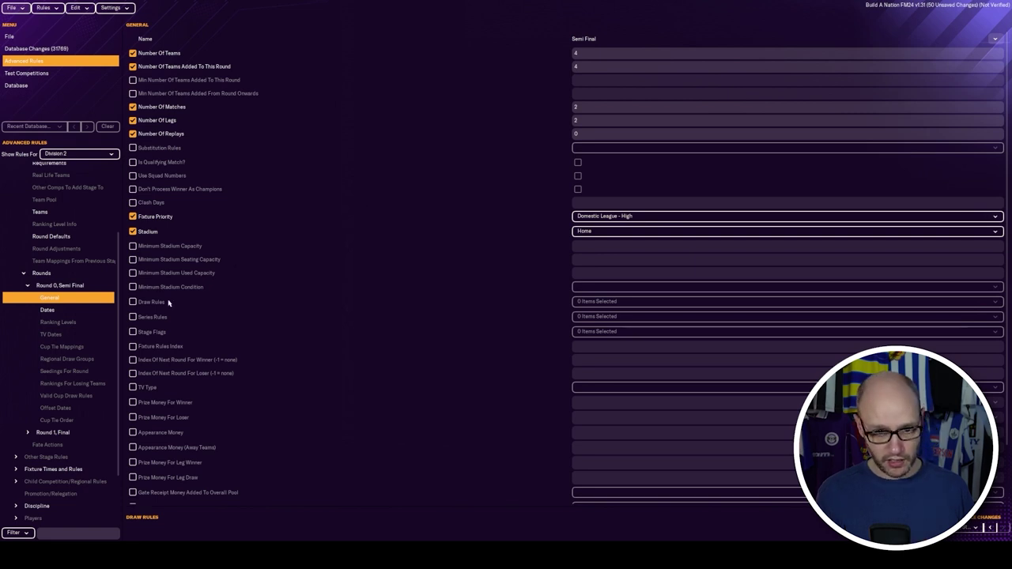
click(132, 302)
click(635, 302)
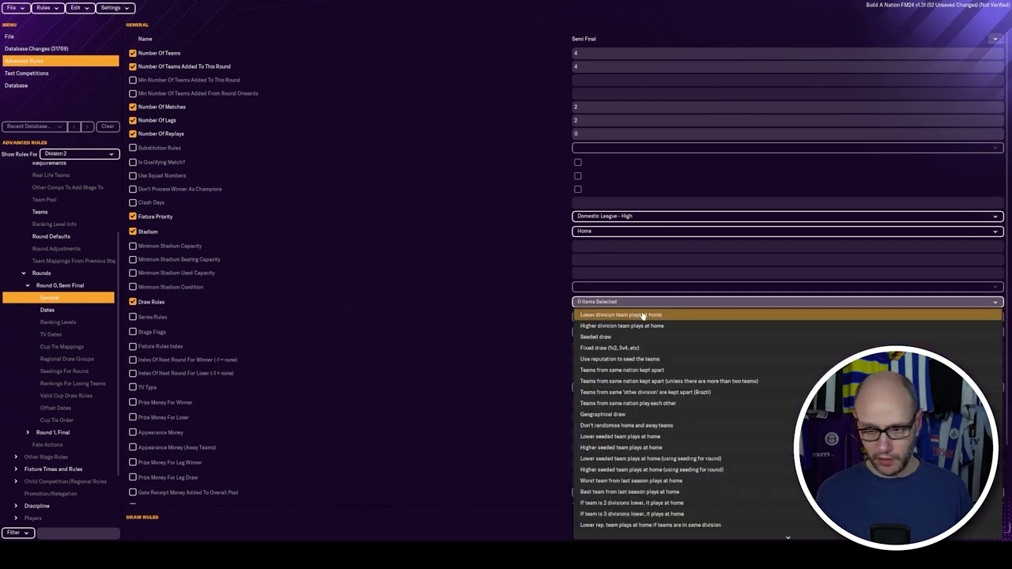
click(613, 348)
click(623, 301)
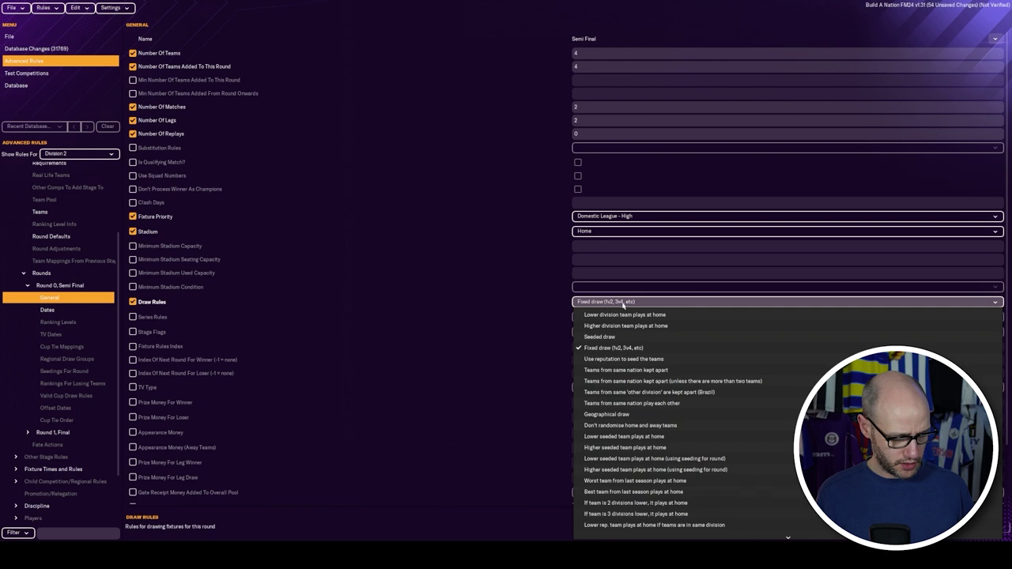
click(650, 429)
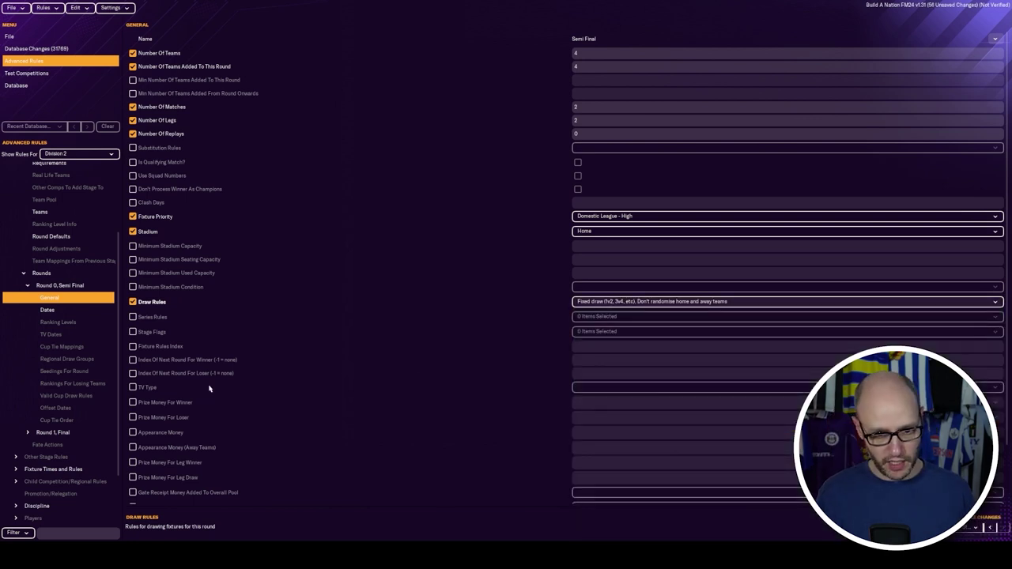
- Enable the TV type for the Semi Final round and set it to National
click(132, 388)
click(602, 387)
click(609, 415)
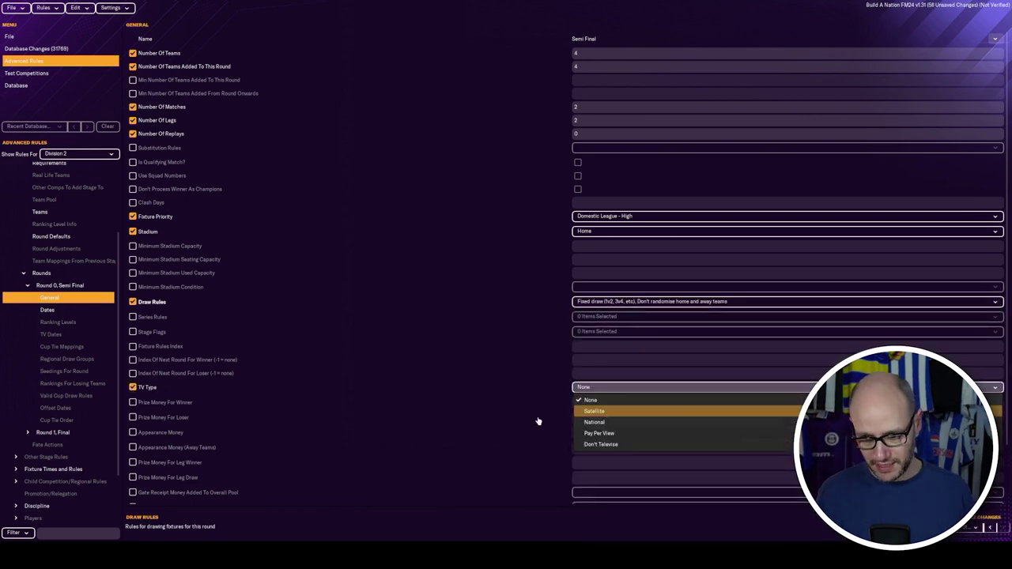
click(614, 387)
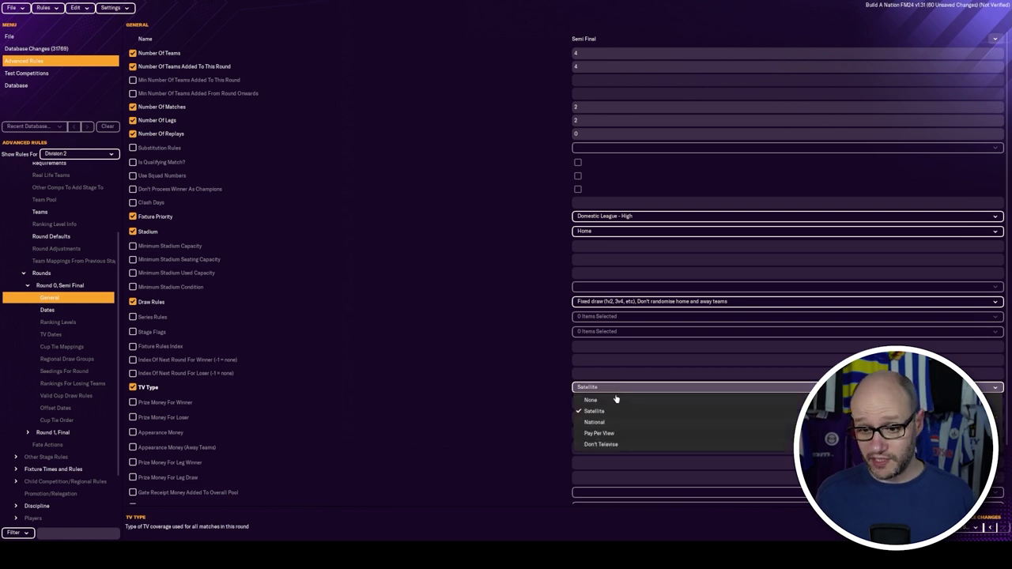
click(593, 423)
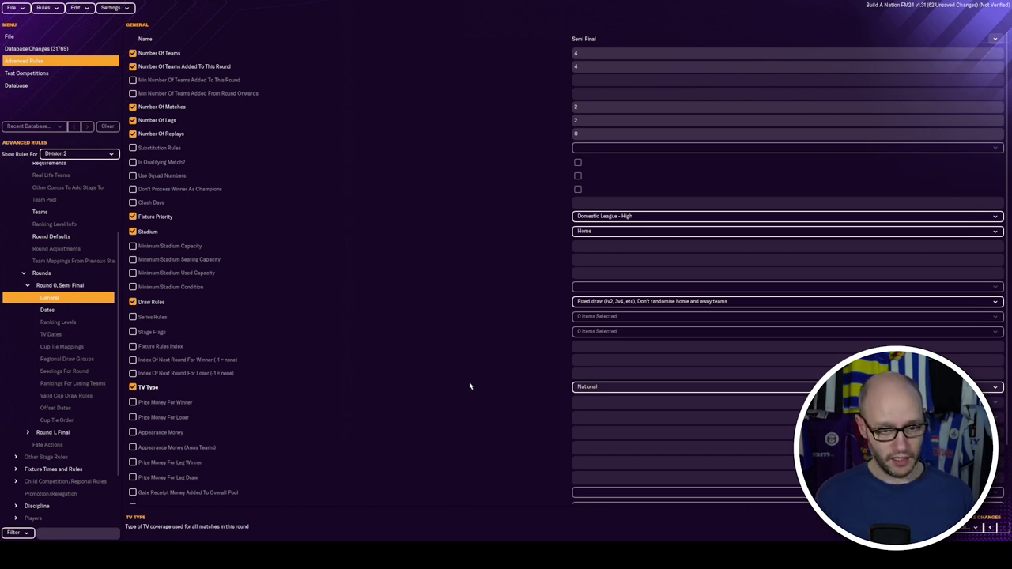
- Set the Semi Final's draw date to Monday 7 May 2001 with a draw time of 12:00
click(111, 311)
click(655, 63)
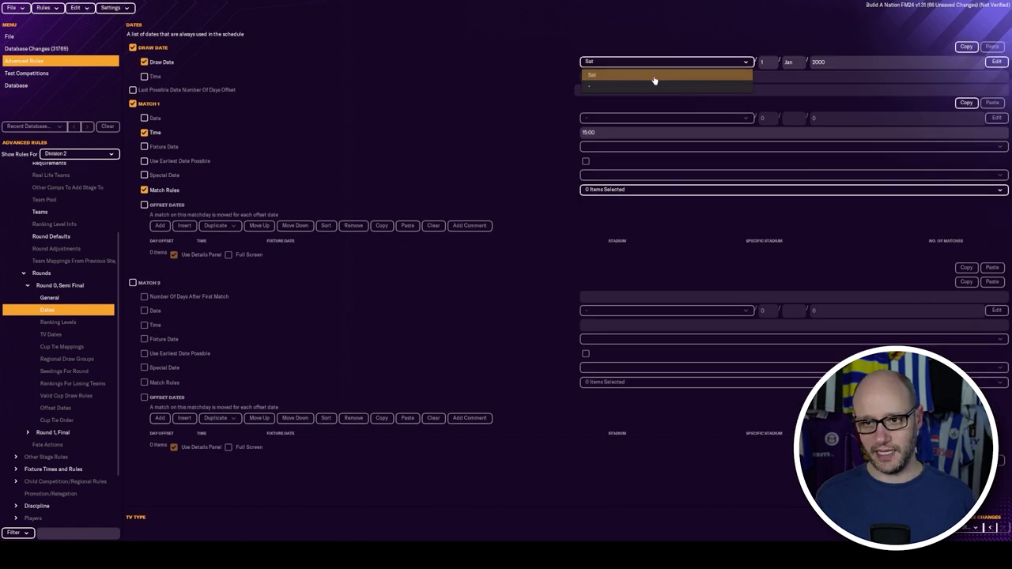
click(655, 88)
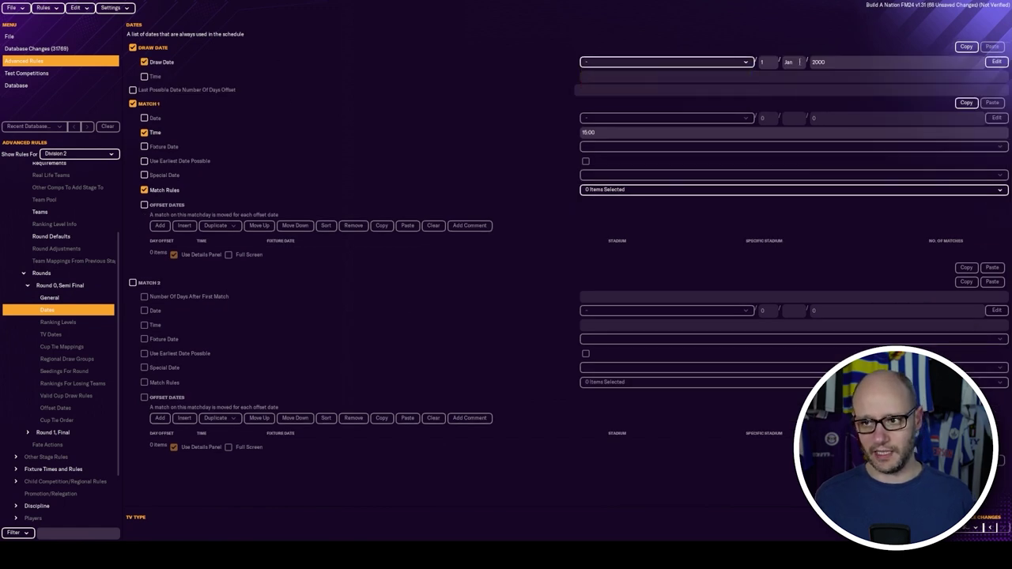
click(791, 62)
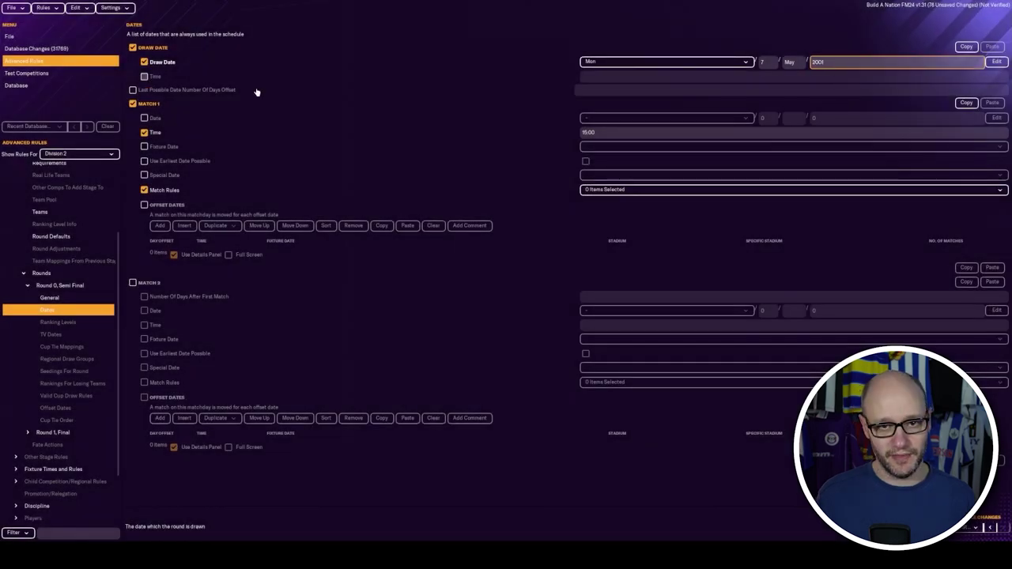
click(145, 76)
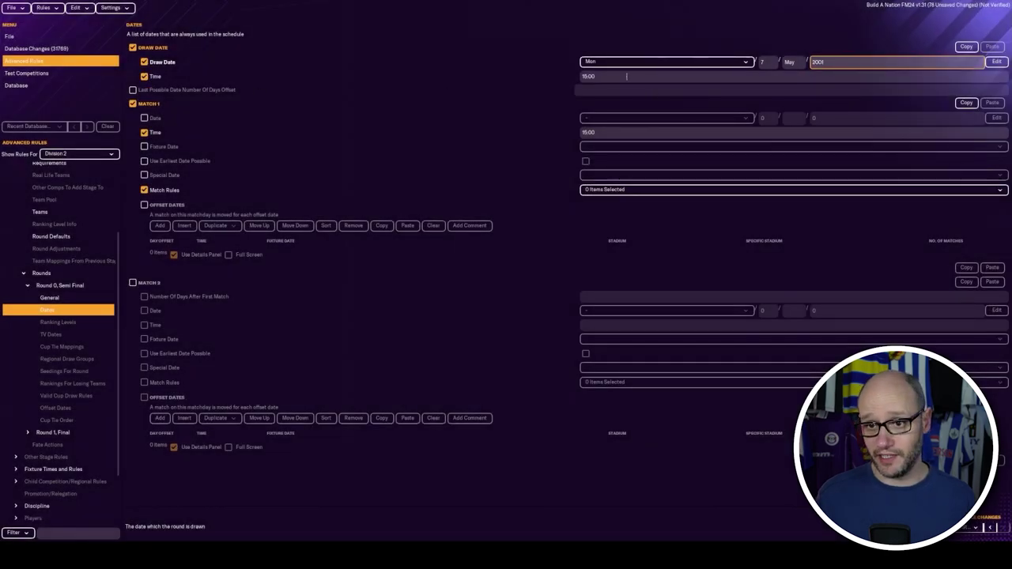
click(588, 75)
text(12:00)
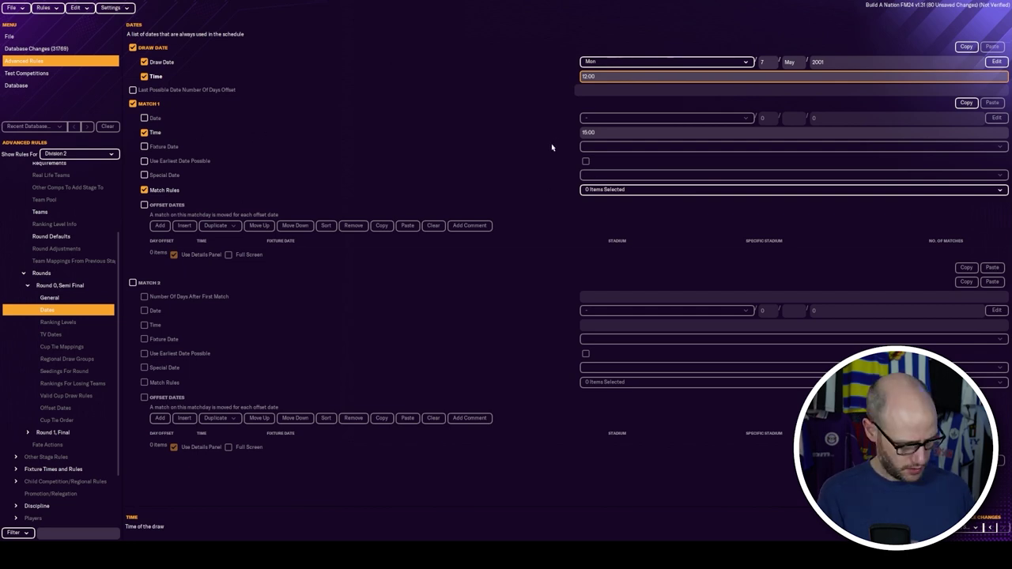
- For Match 1 of the Semi Final, disable the time, enable the fixture date and choose the "Uses 10 Yards Penalty For Dissent Rule" match rule
click(155, 133)
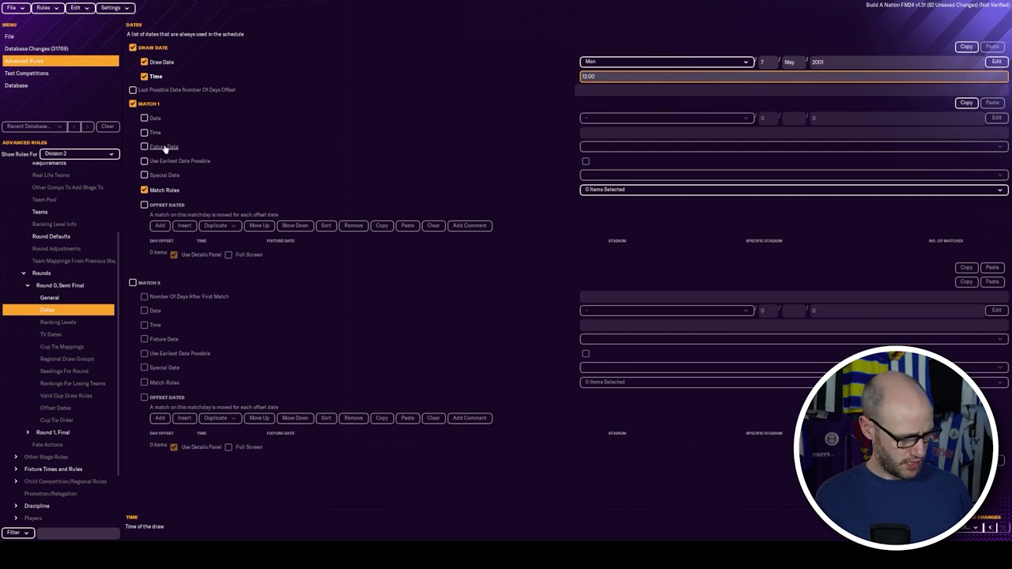
click(145, 147)
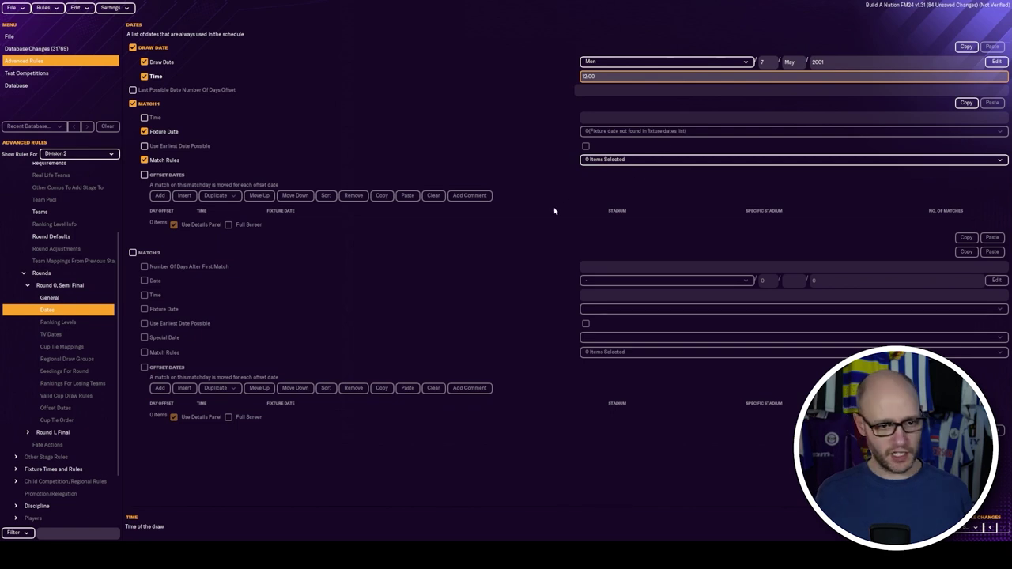
click(625, 159)
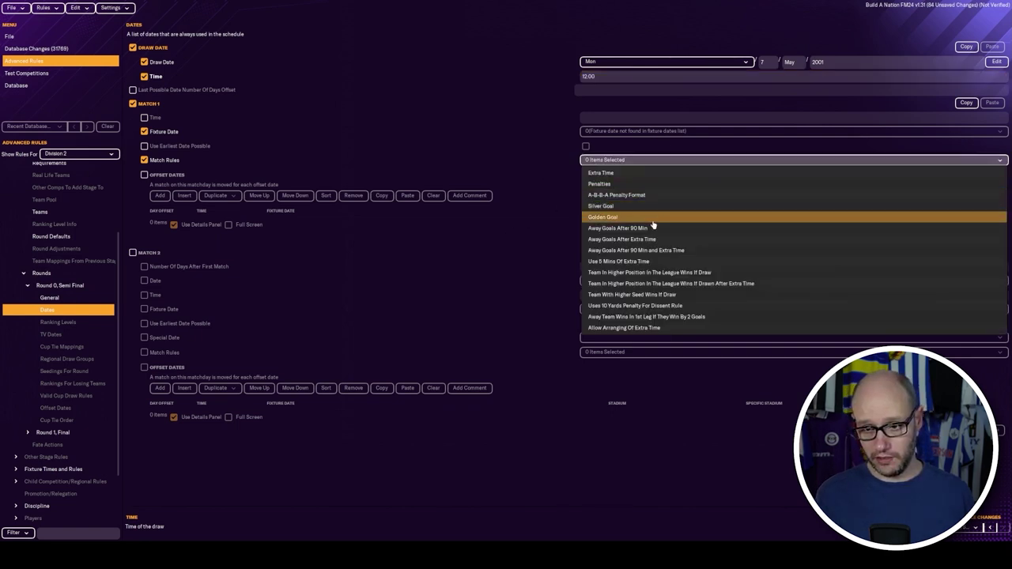
click(660, 307)
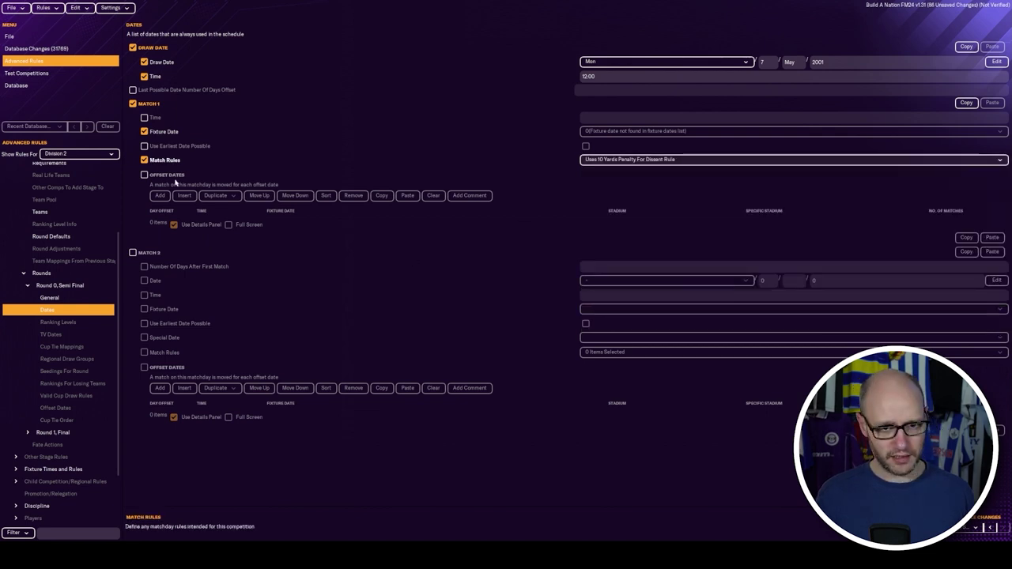
- Enable offset dates for Match 1 and add one with a day offset of -1 and time 17:30
click(167, 175)
click(160, 195)
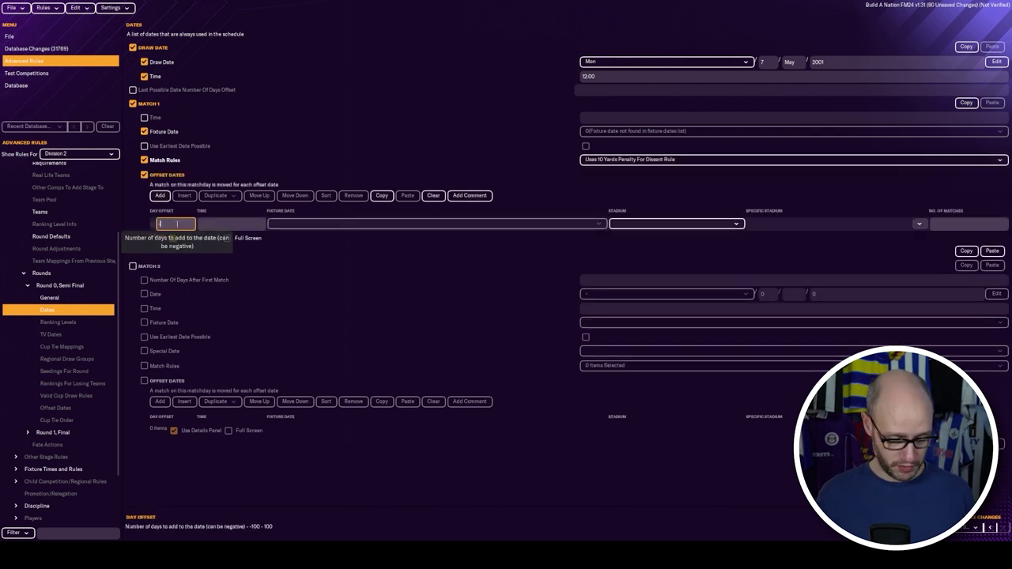
text(-1)
key(Tab)
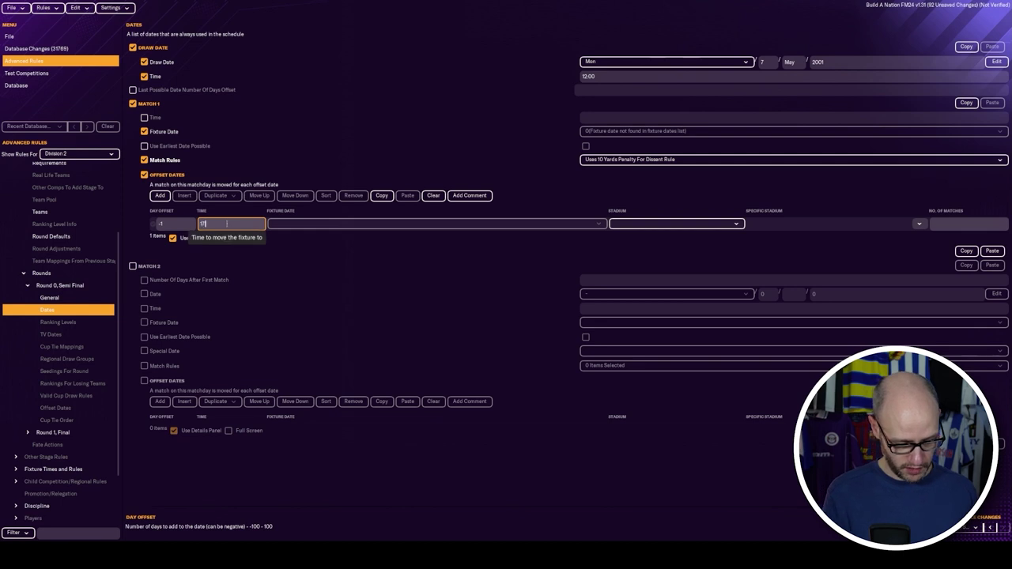
text(17:30)
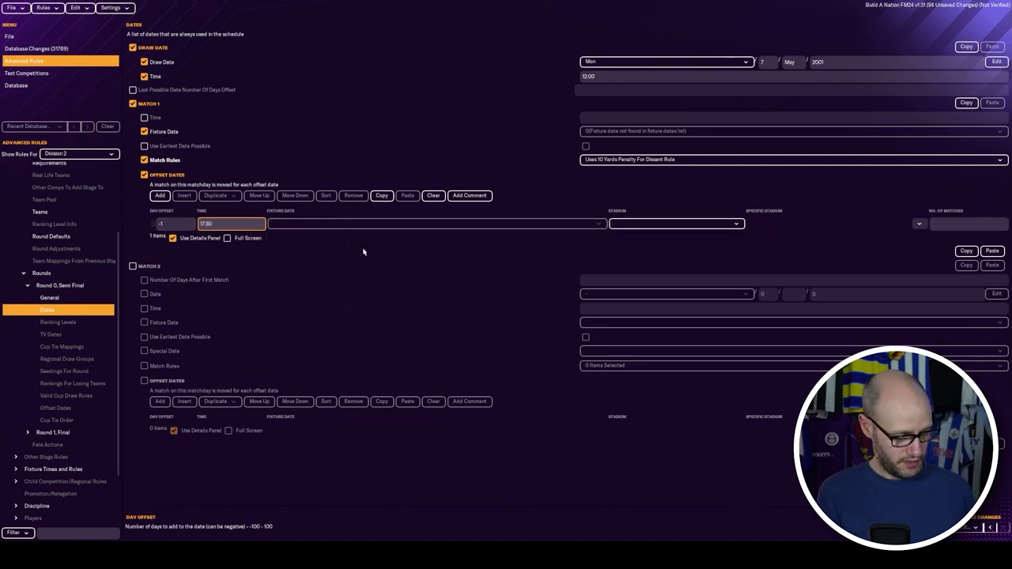
- Give Match 2 a fixture date without a time, with match rules Extra Time, Penalties and "Uses 10 Yards Penalty For Dissent Rule"
click(144, 323)
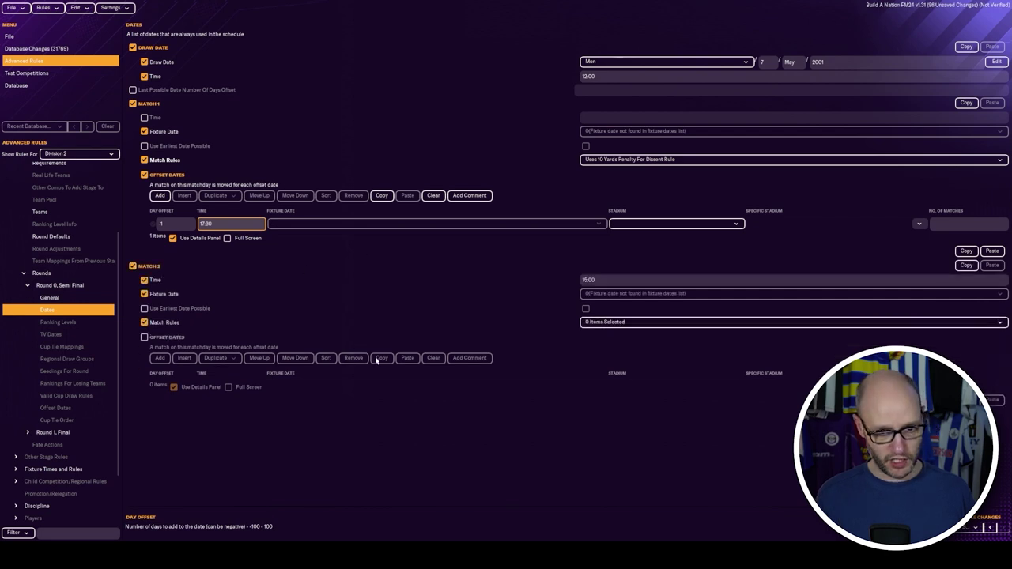
click(144, 280)
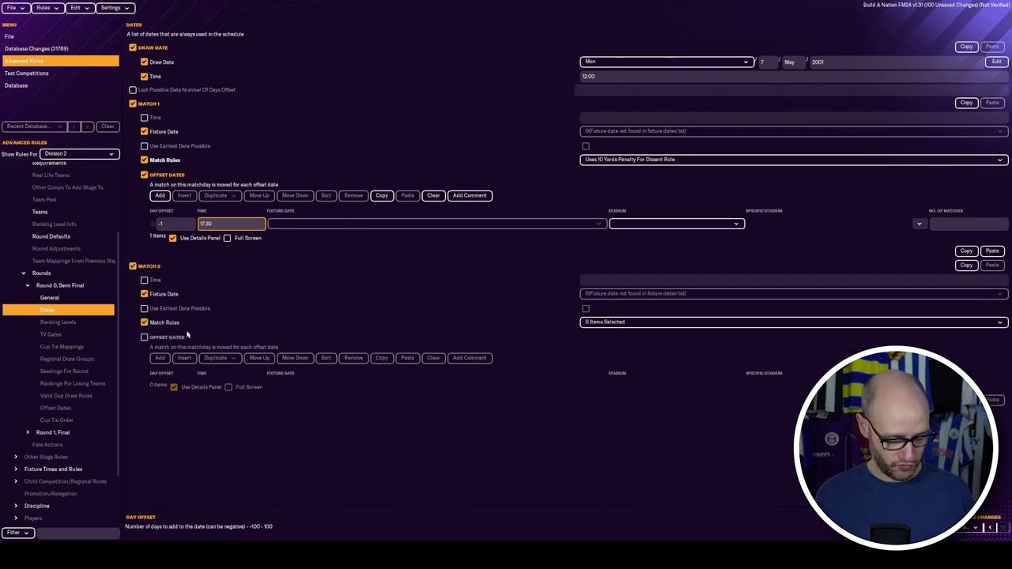
click(643, 322)
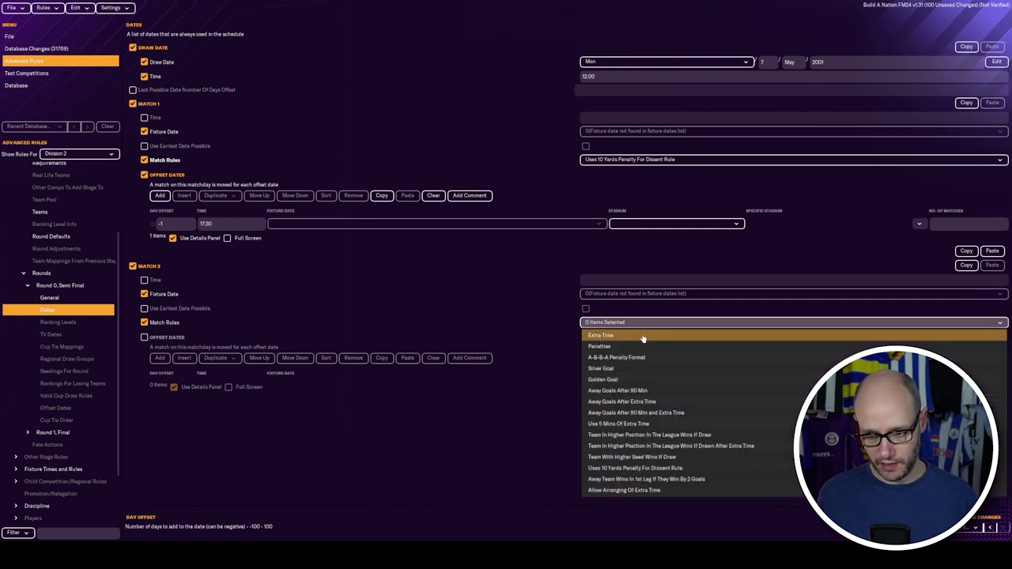
click(642, 335)
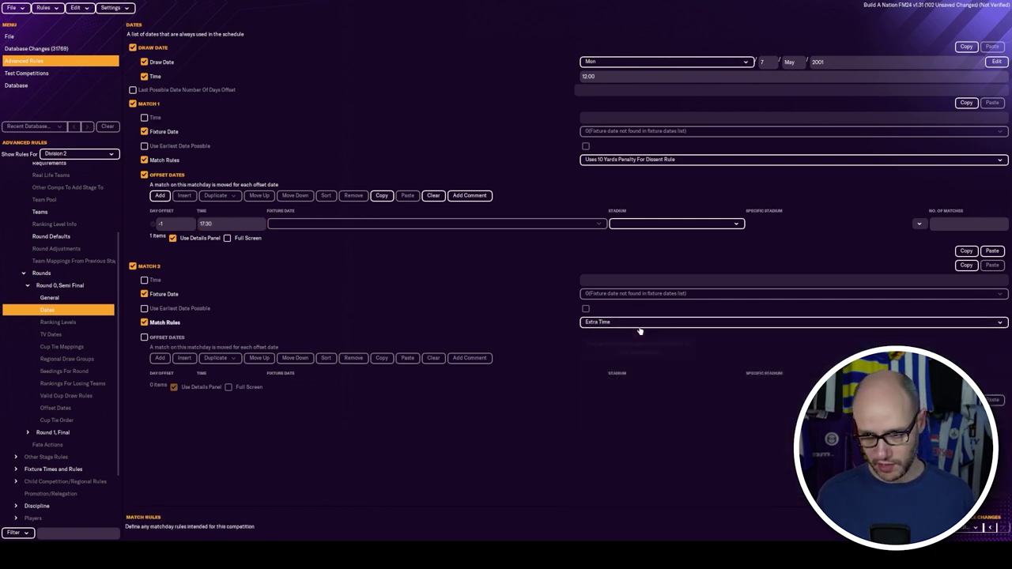
click(639, 322)
click(638, 346)
click(637, 323)
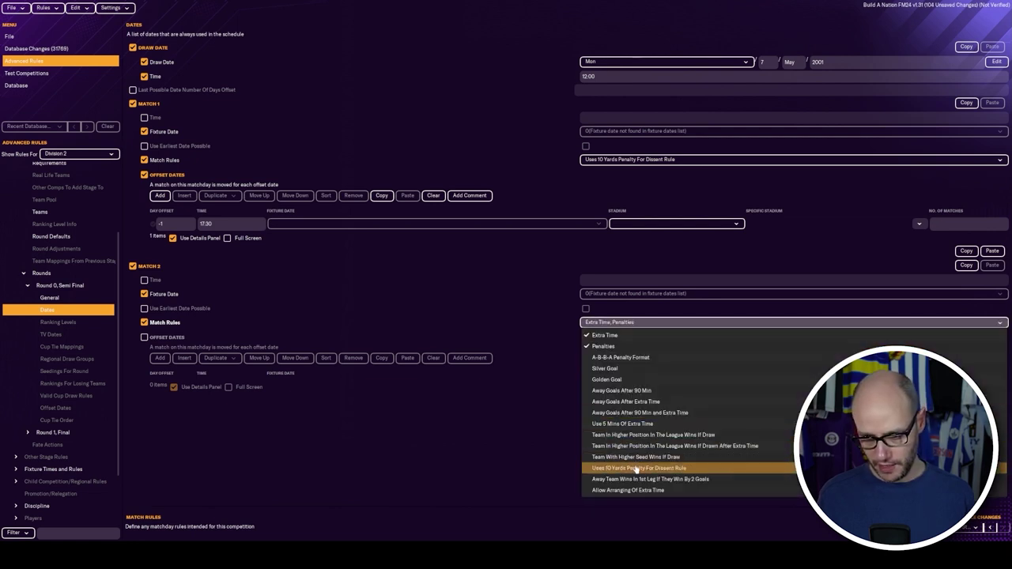
click(636, 468)
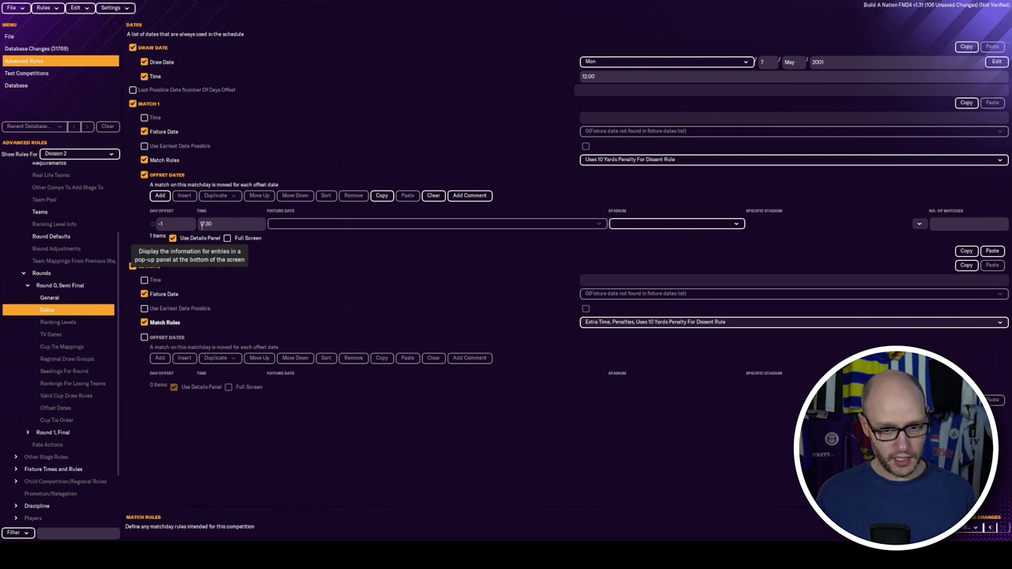
- Enable offset dates for Match 2 and add one with a day offset of 1 and time 19:45
click(144, 338)
click(159, 359)
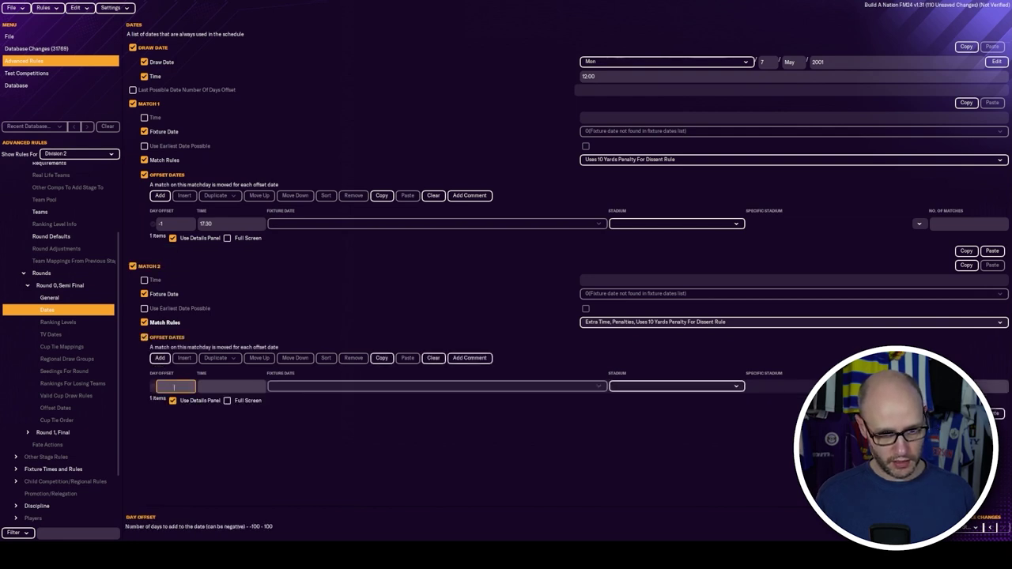
text(1)
click(245, 387)
text(19:45)
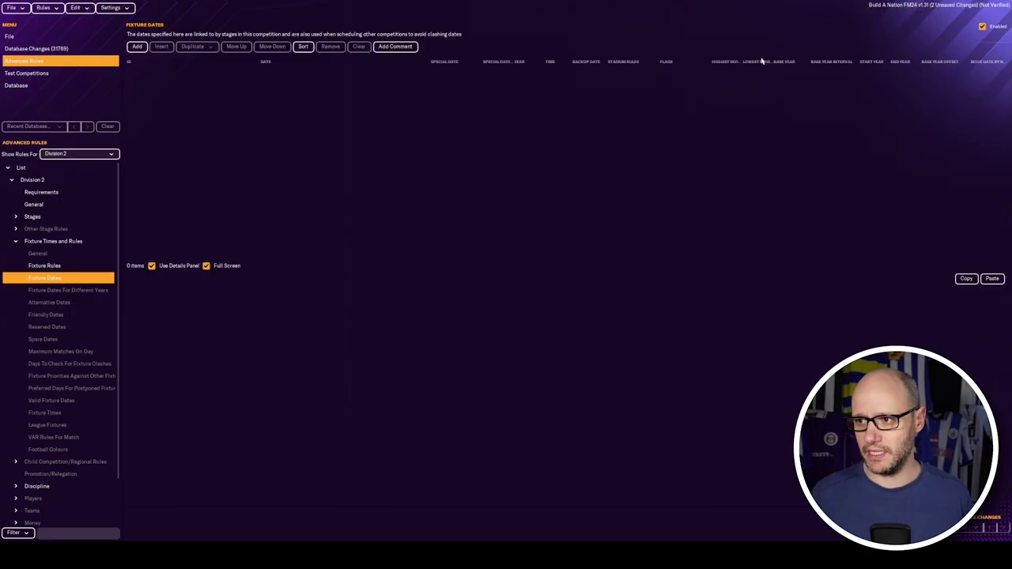
- Add two fixture dates to Division 2 and set the first one's ID to Semi Final
click(137, 46)
click(137, 46)
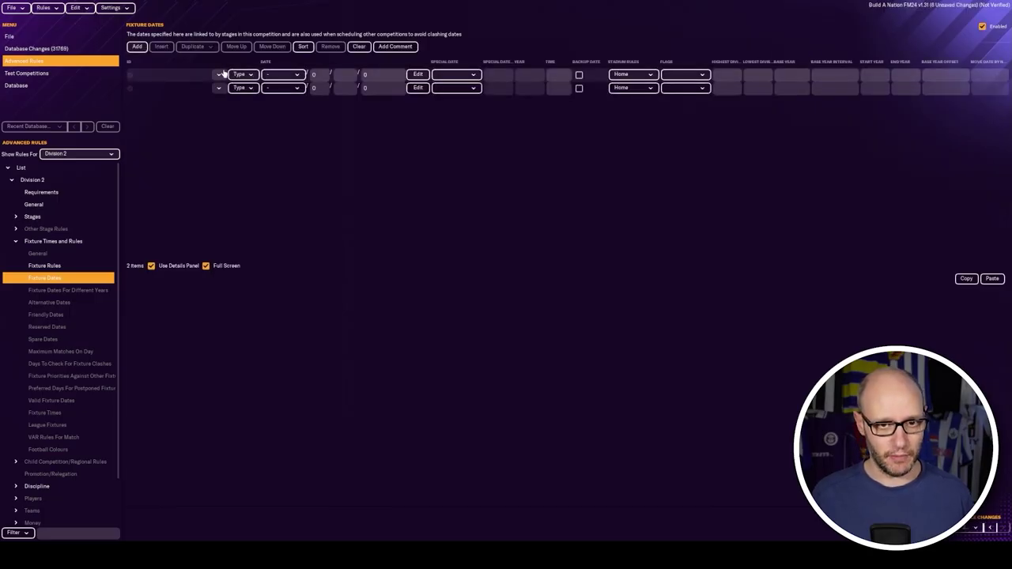
click(219, 75)
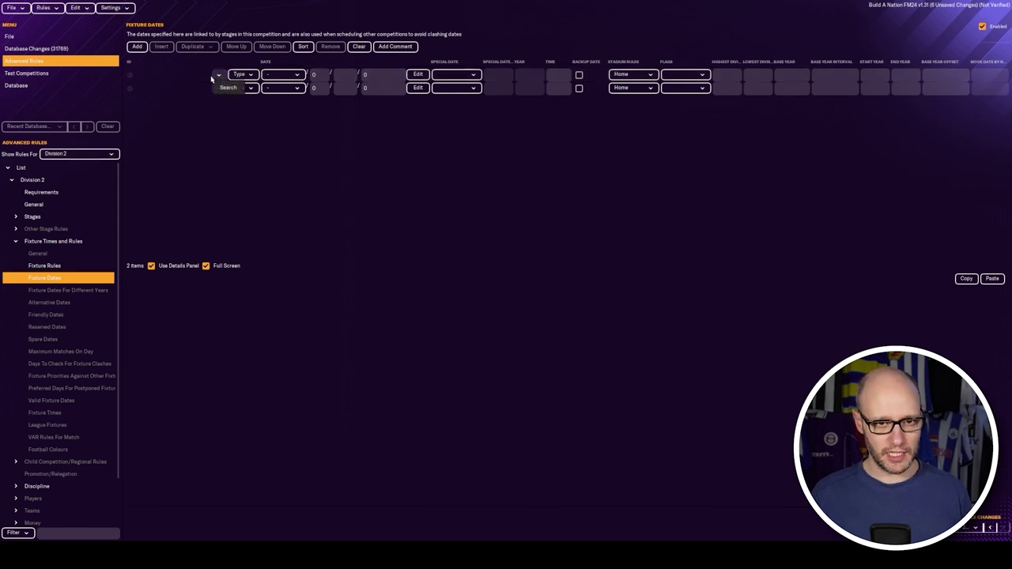
click(227, 86)
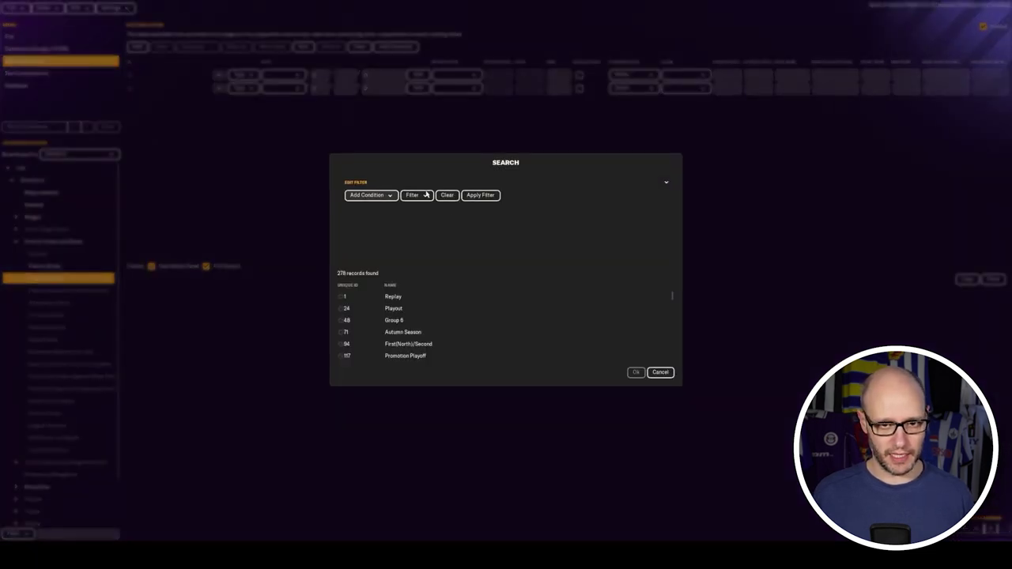
click(370, 196)
click(378, 211)
text(semi fi)
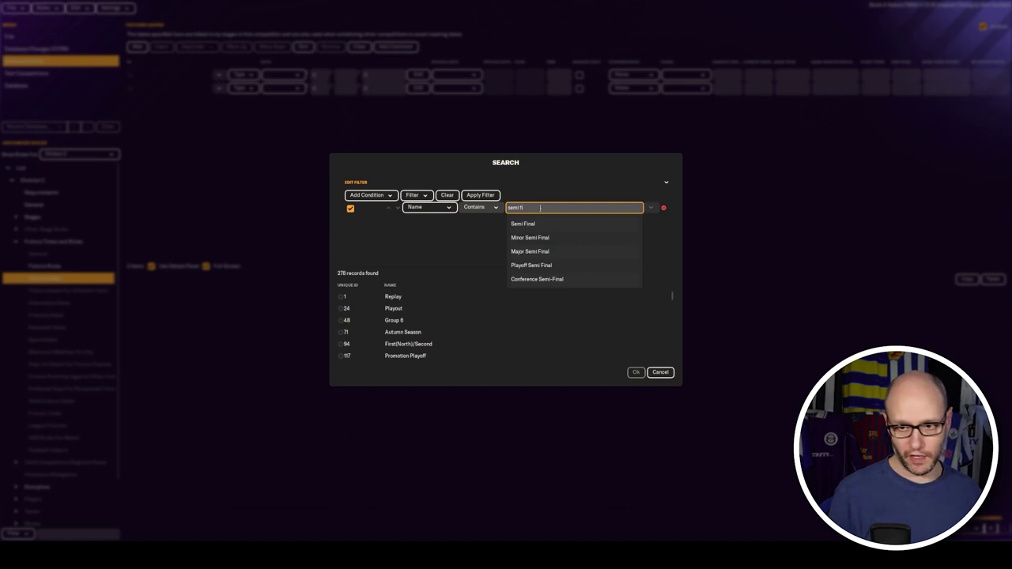
click(523, 224)
click(446, 333)
click(361, 287)
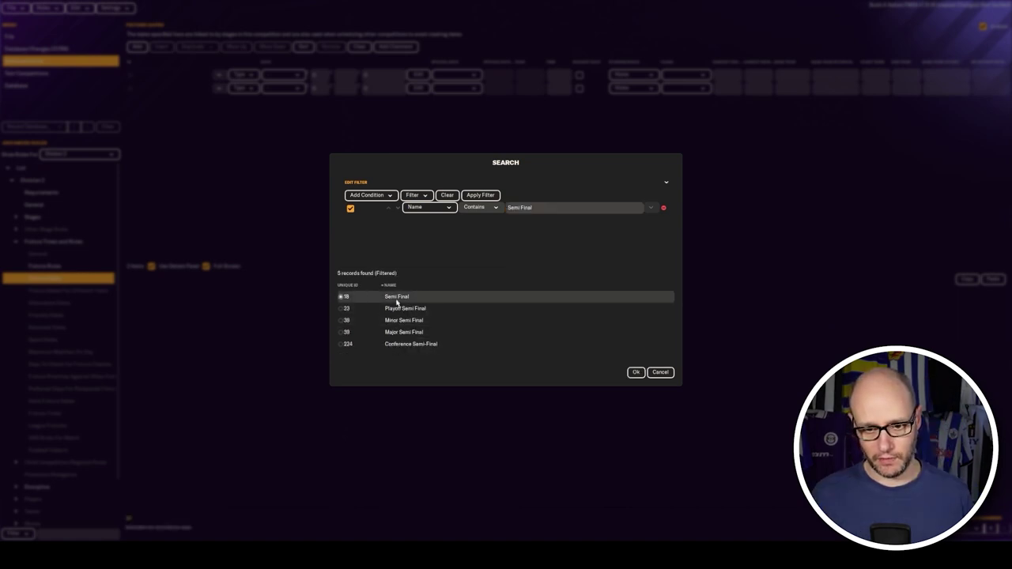
double_click(398, 298)
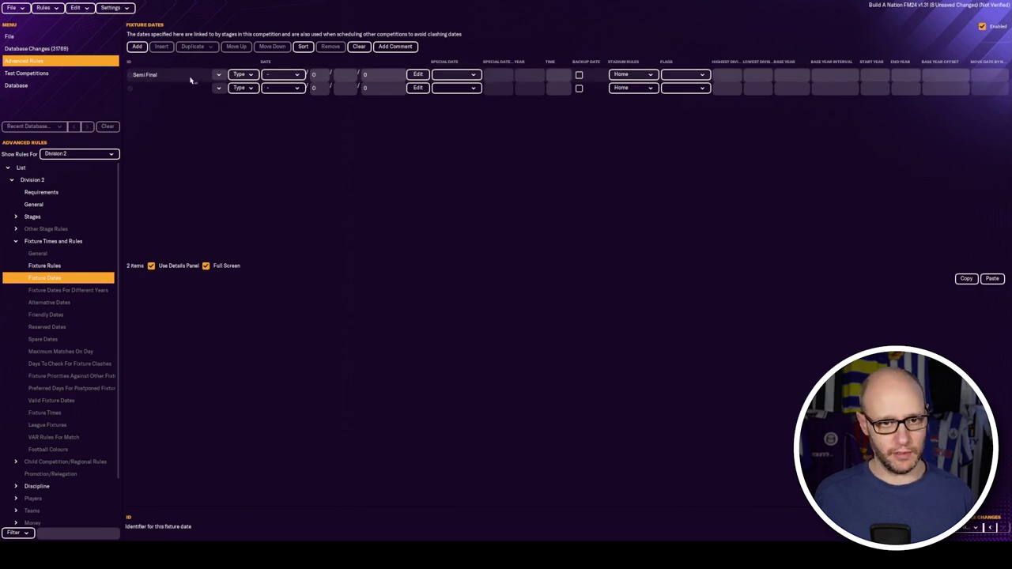
- Change the first fixture date's ID type to Main Stage Name + Sub-Stage Name and set its sub-stage to First Leg
click(250, 75)
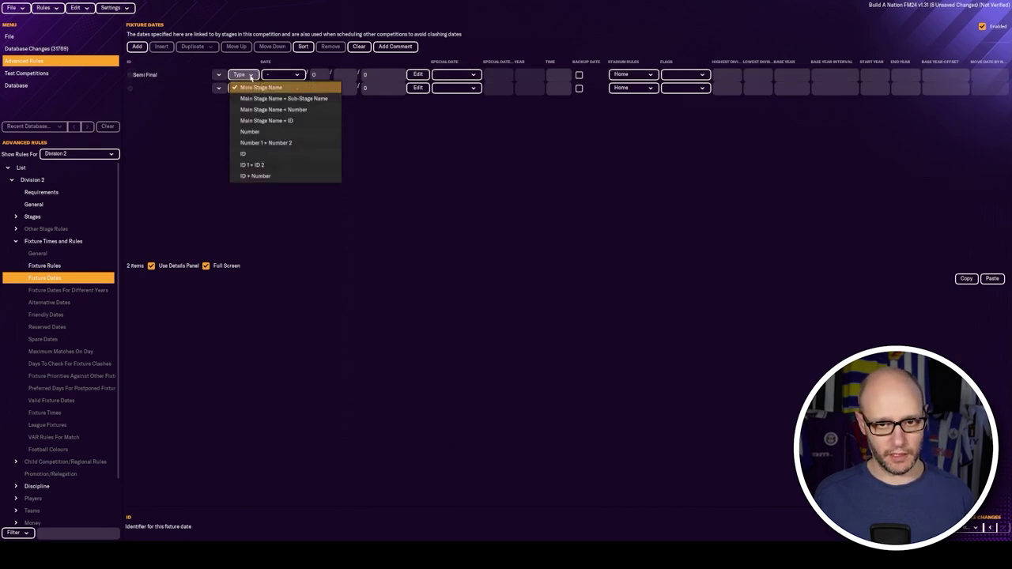
click(293, 98)
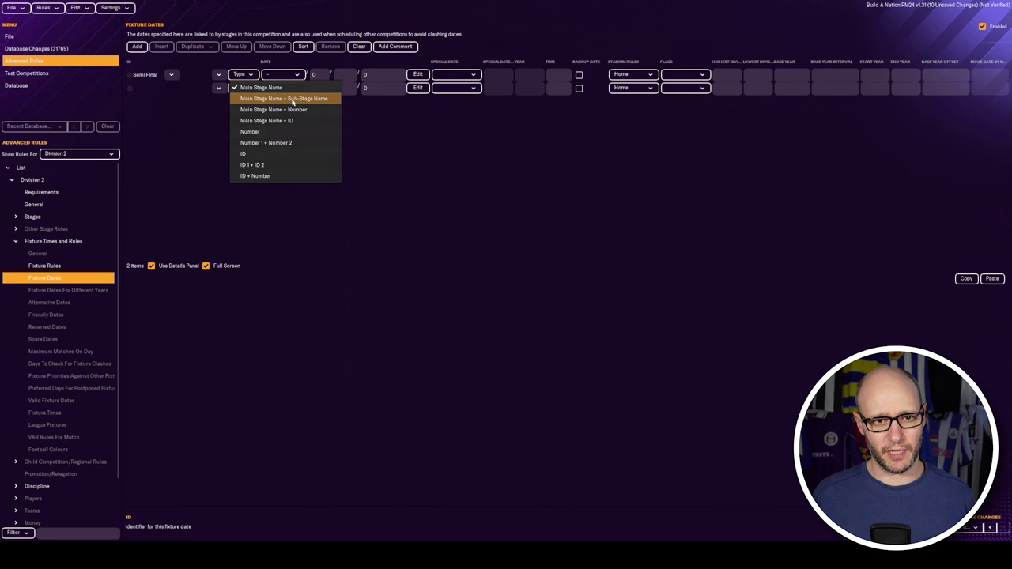
click(219, 76)
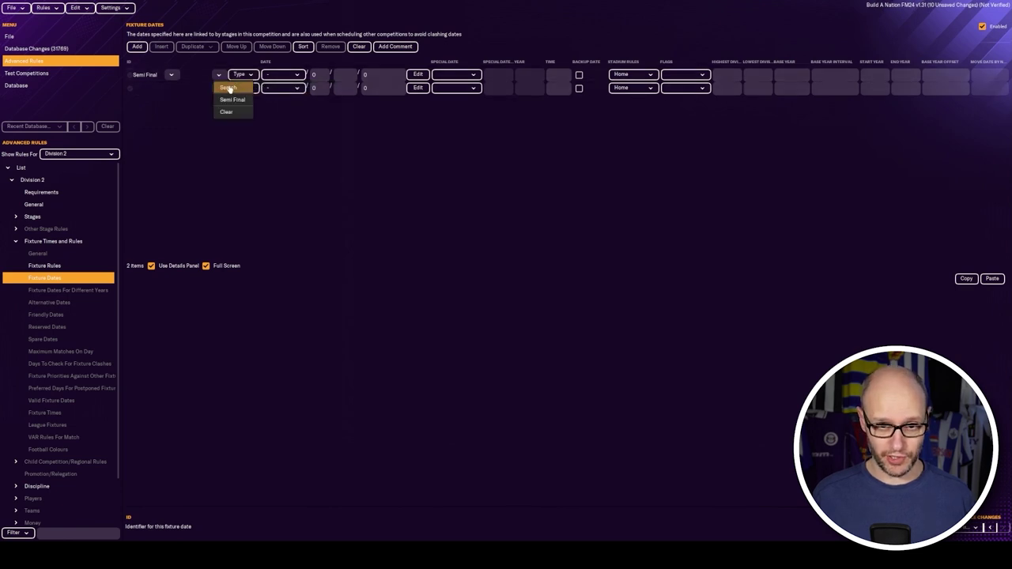
click(228, 85)
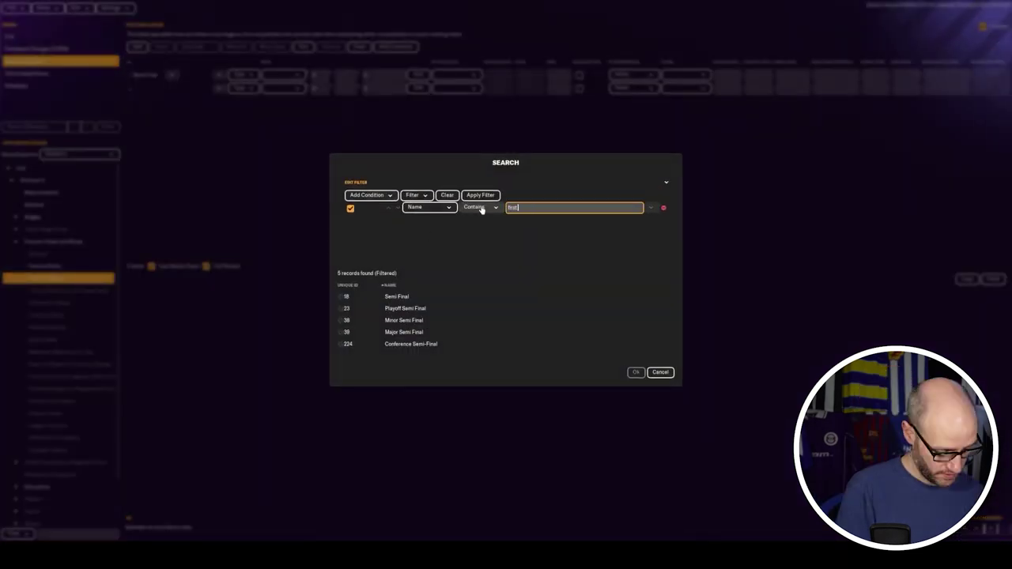
key(Return)
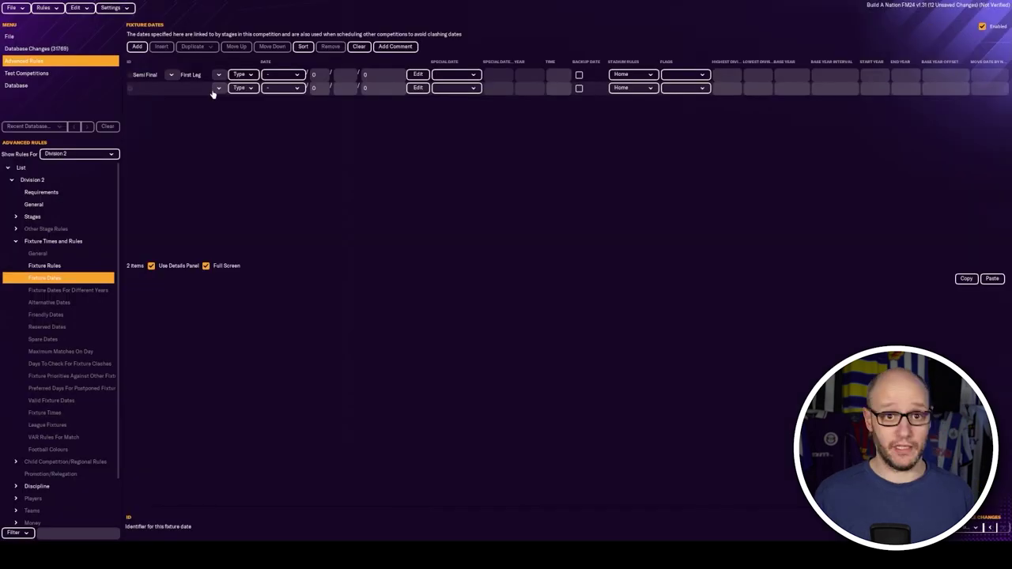
- Add a third fixture date and identify the second one as Semi Final, Second Leg
click(138, 47)
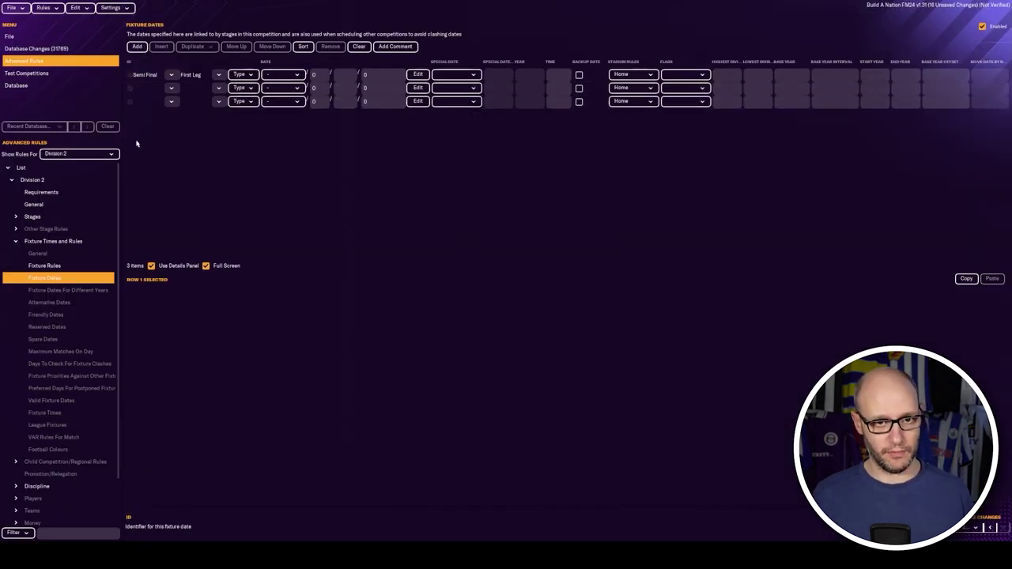
click(171, 88)
click(186, 124)
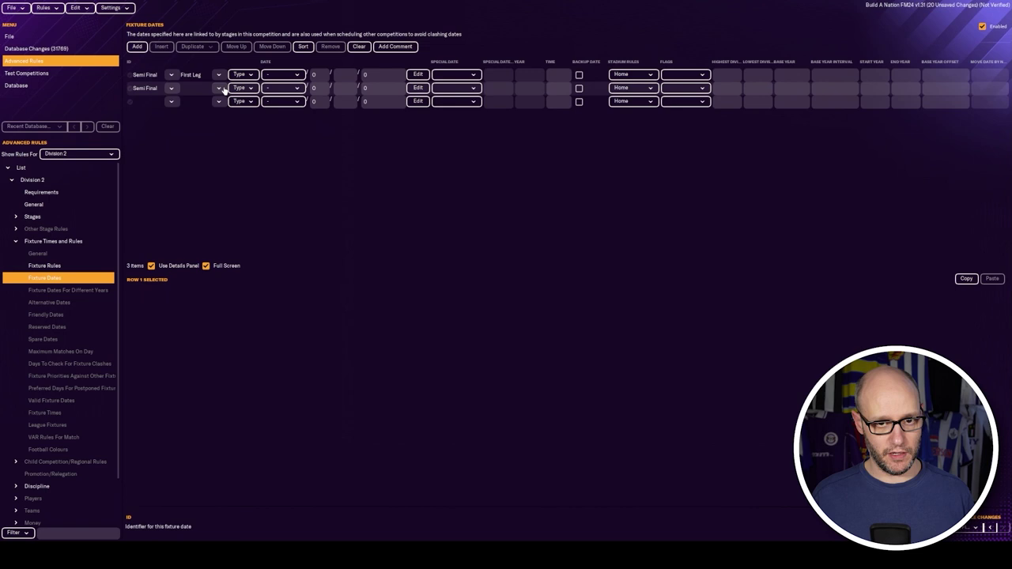
click(218, 88)
click(228, 100)
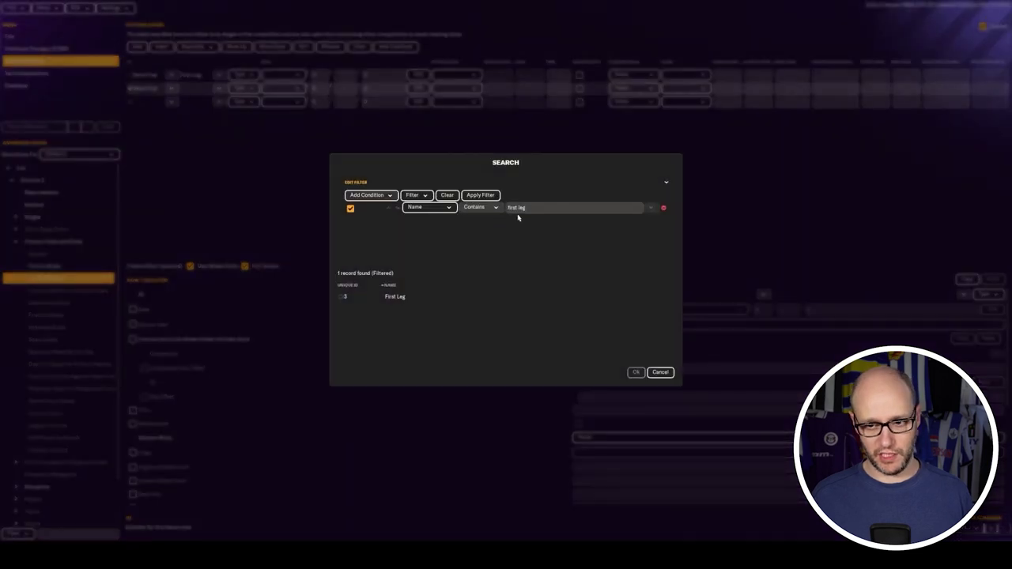
click(515, 207)
text(second leg)
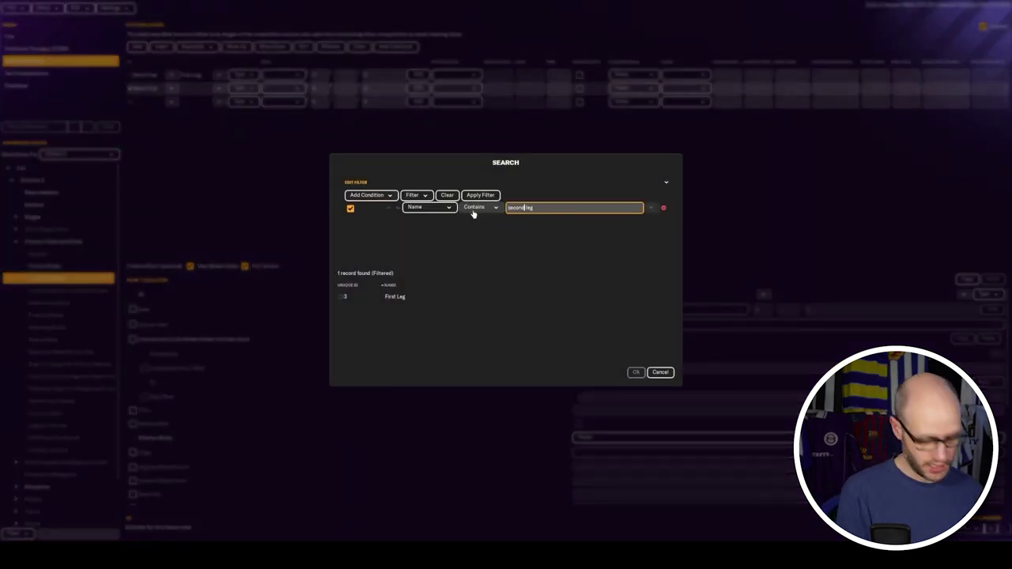
key(Return)
key(Return)
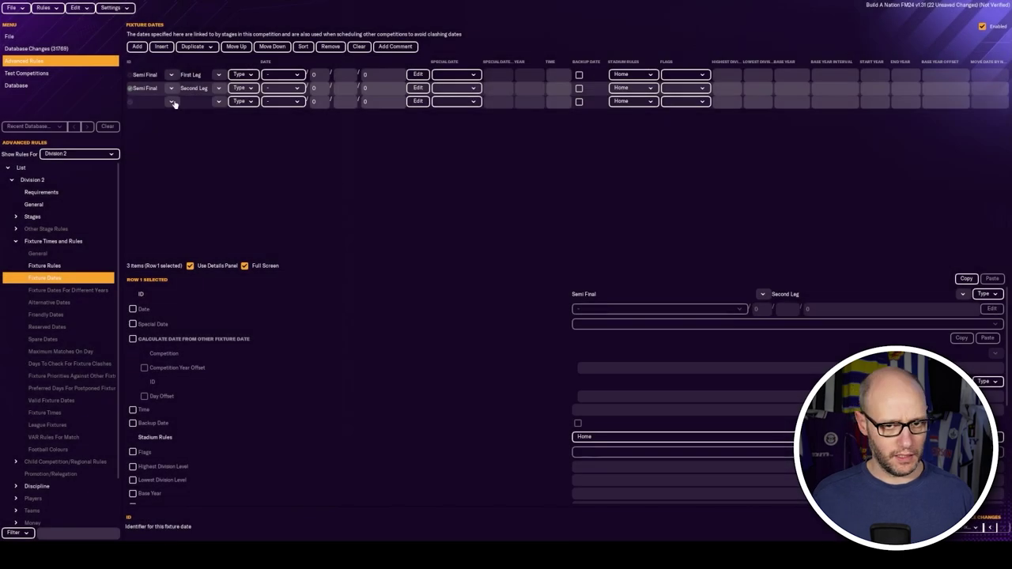
- Set the third fixture date's main stage name to Final
click(171, 101)
click(184, 117)
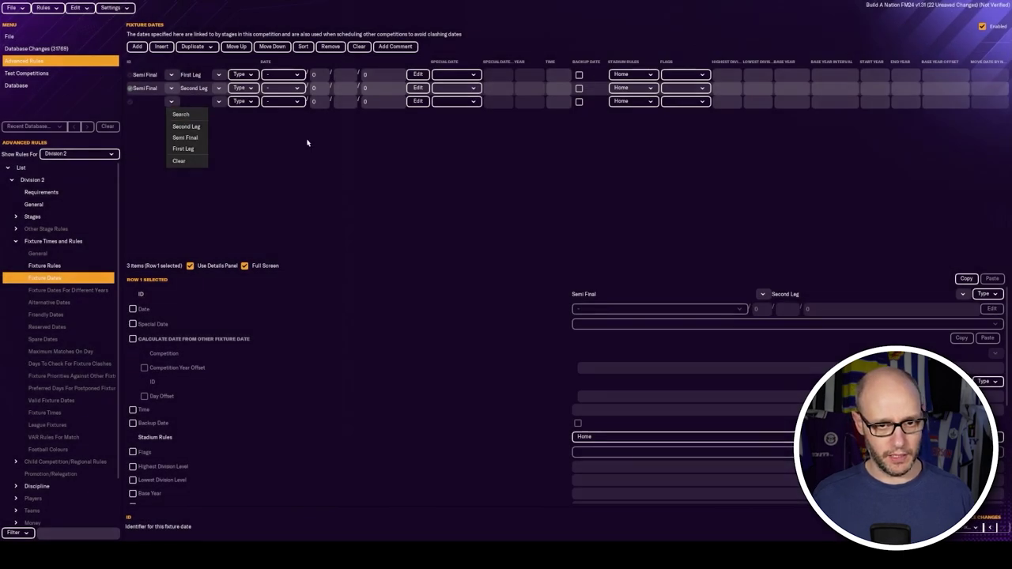
text(final)
key(Return)
click(637, 372)
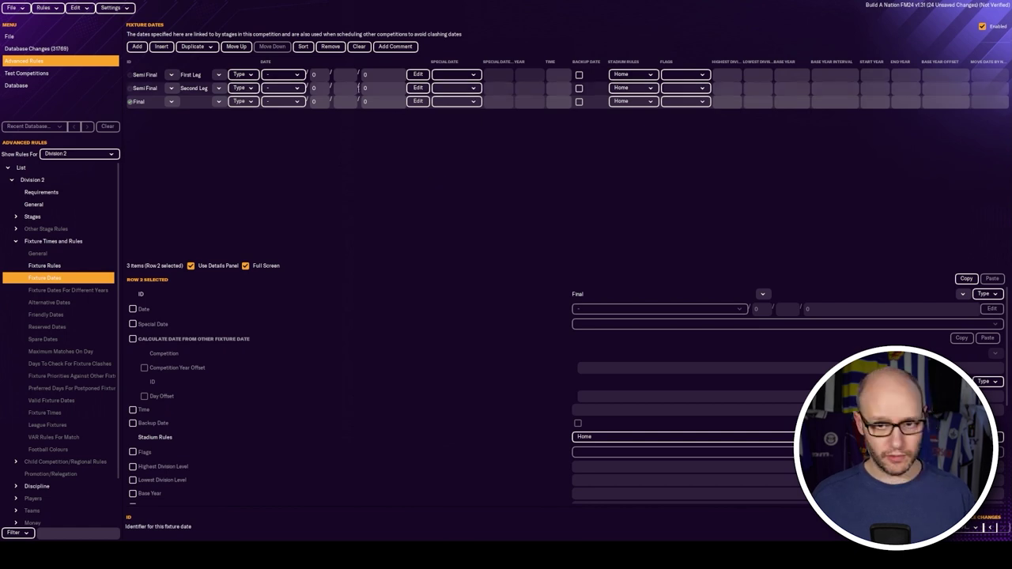
- Set the special date of all three fixture dates to Champions League Final
click(462, 75)
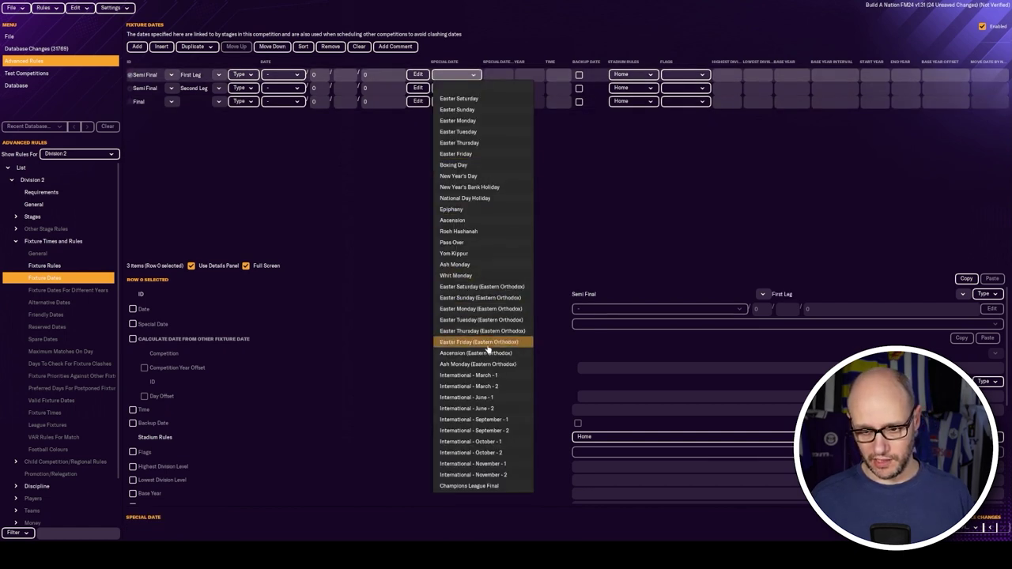
click(469, 485)
click(456, 88)
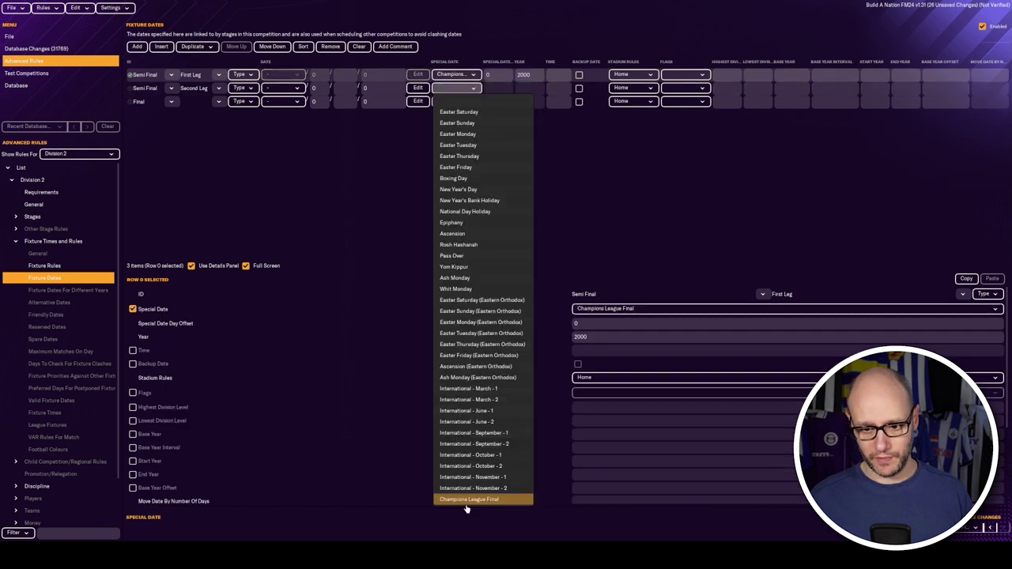
click(469, 499)
click(462, 93)
click(456, 101)
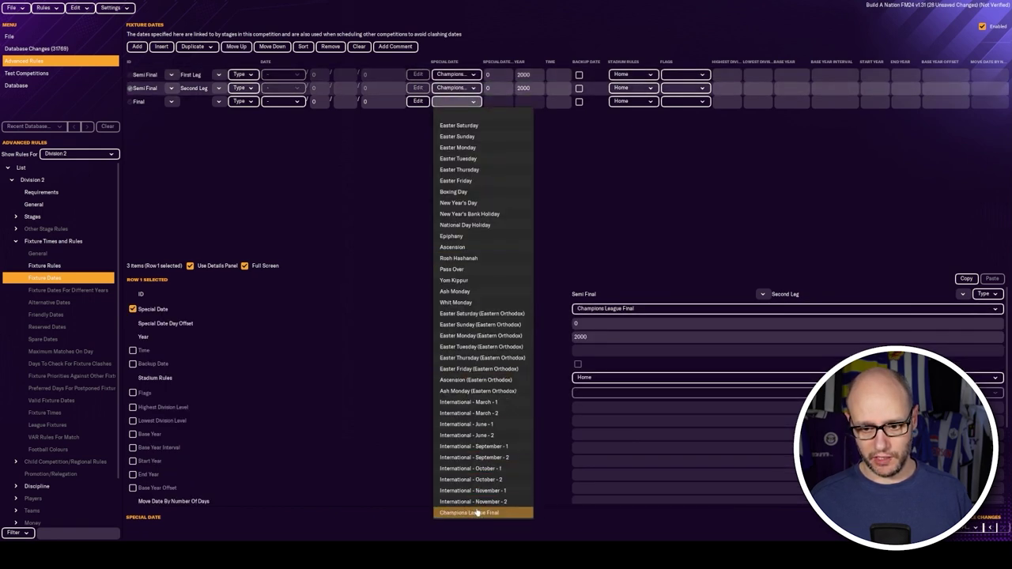
key(Return)
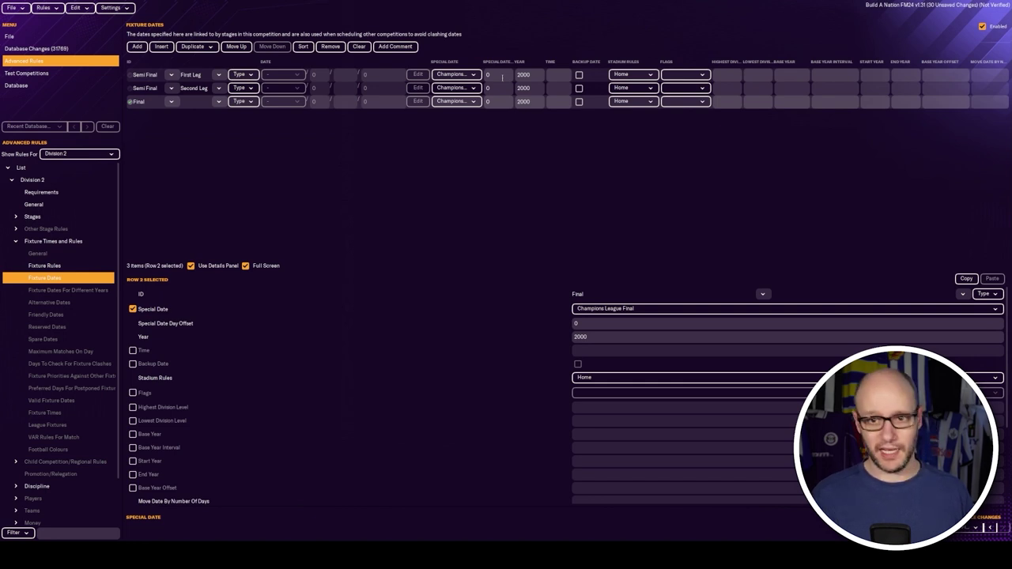
- Set the special date day offsets to -18 for the first leg, -14 for the second leg and -6 for the final
click(502, 77)
text(-18)
click(500, 87)
text(-14)
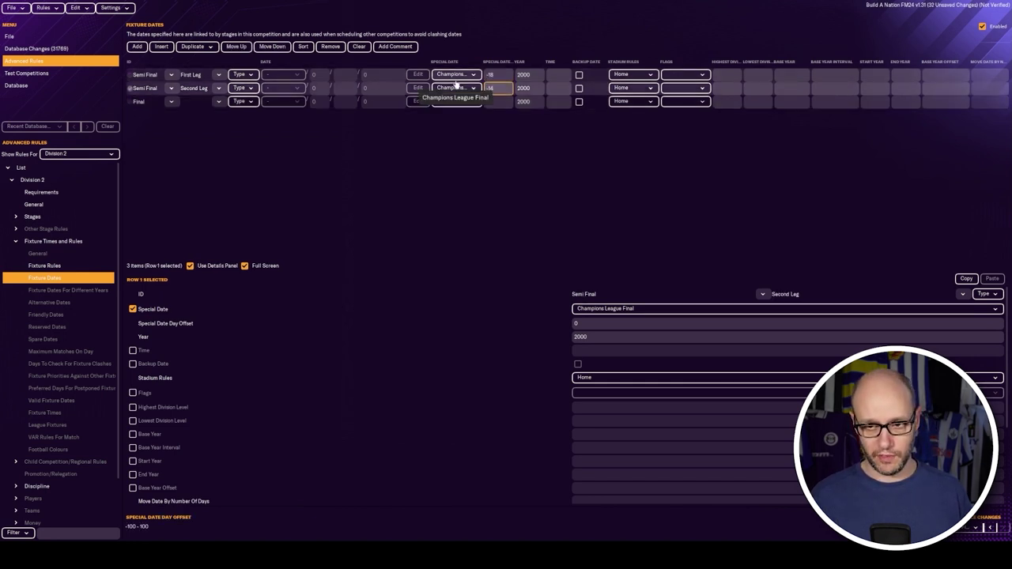
key(Return)
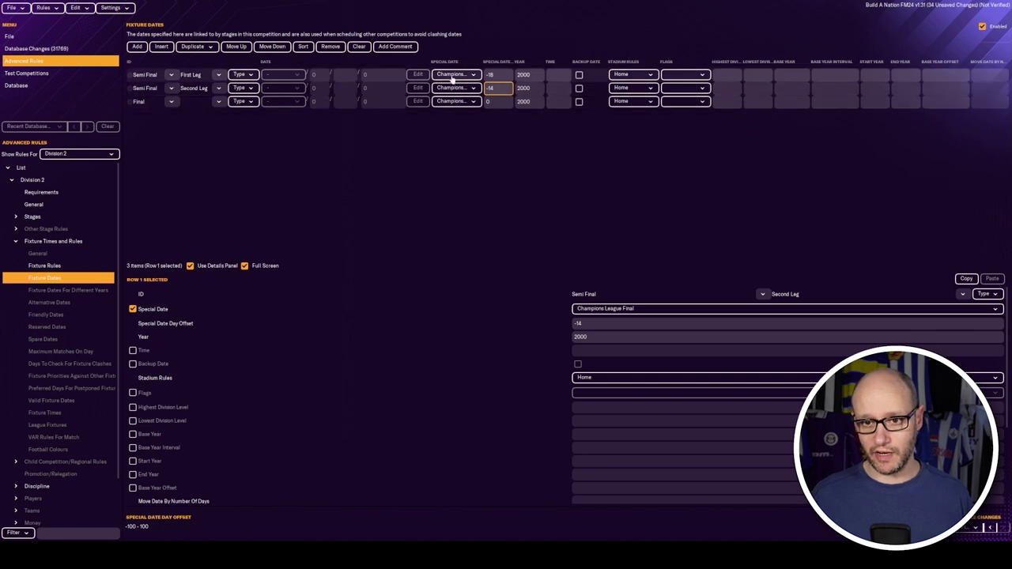
key(Down)
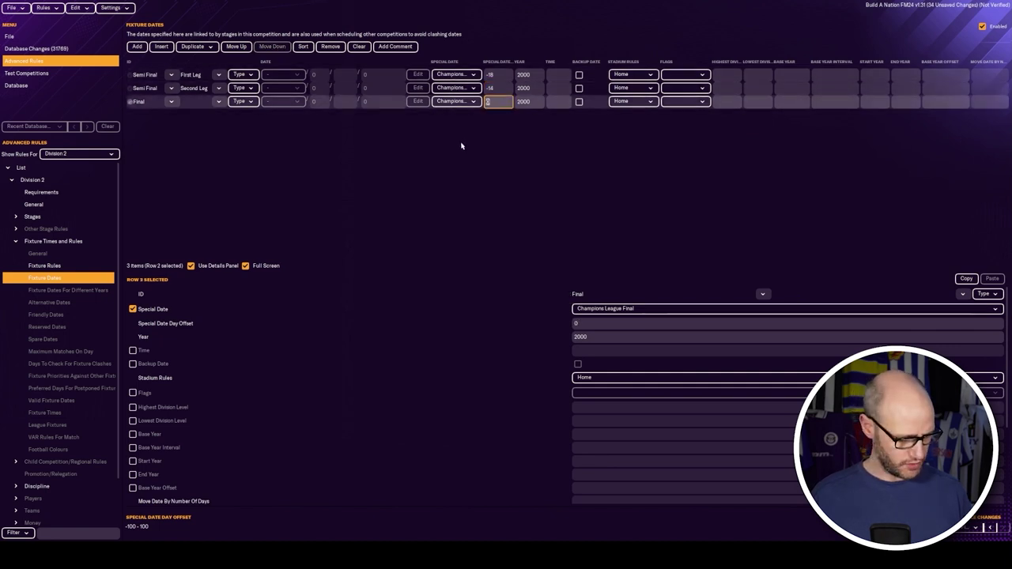
text(-6)
- Set the year of all three fixture dates to 2001
click(522, 76)
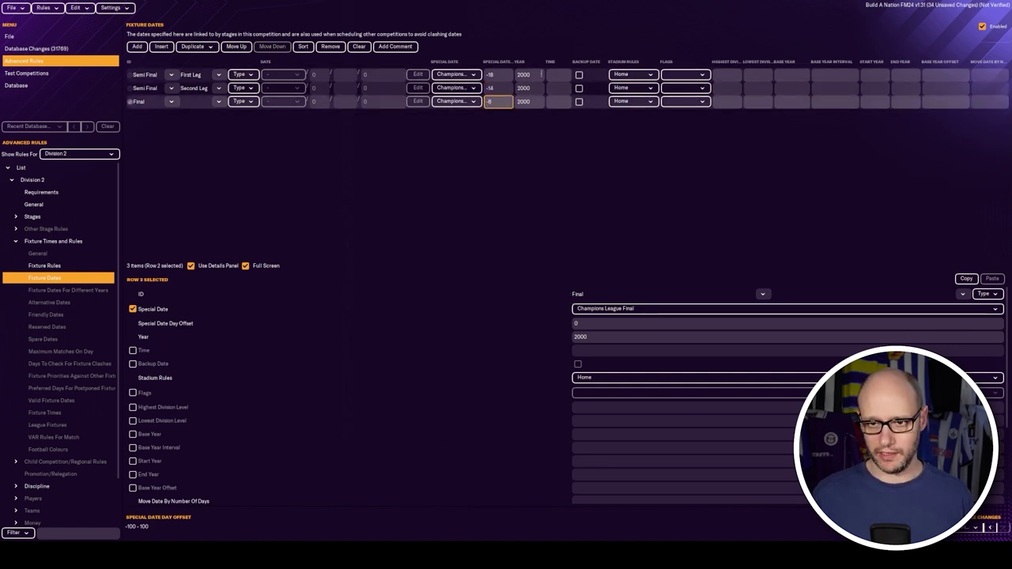
text(2001)
click(540, 89)
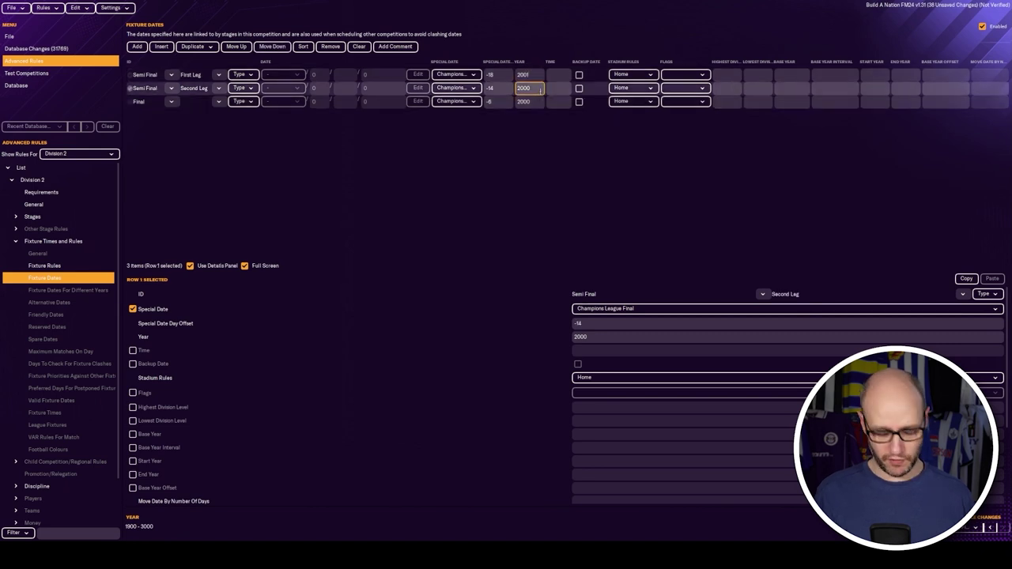
text(2001)
click(538, 101)
text(2001)
click(497, 153)
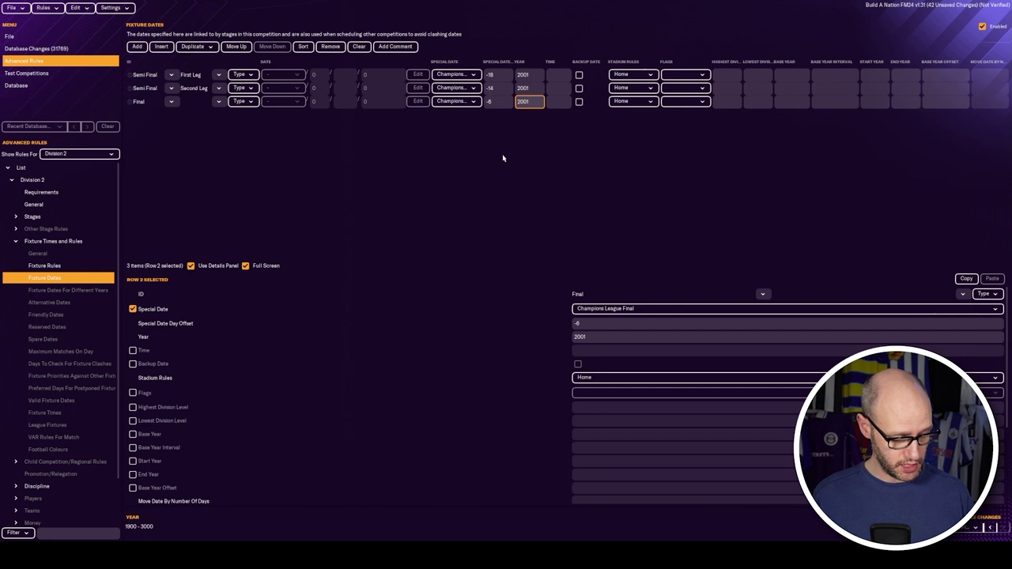
- Set the match times to 19:45 for the first leg and 15:00 for both the second leg and the final
click(558, 74)
text(19:45)
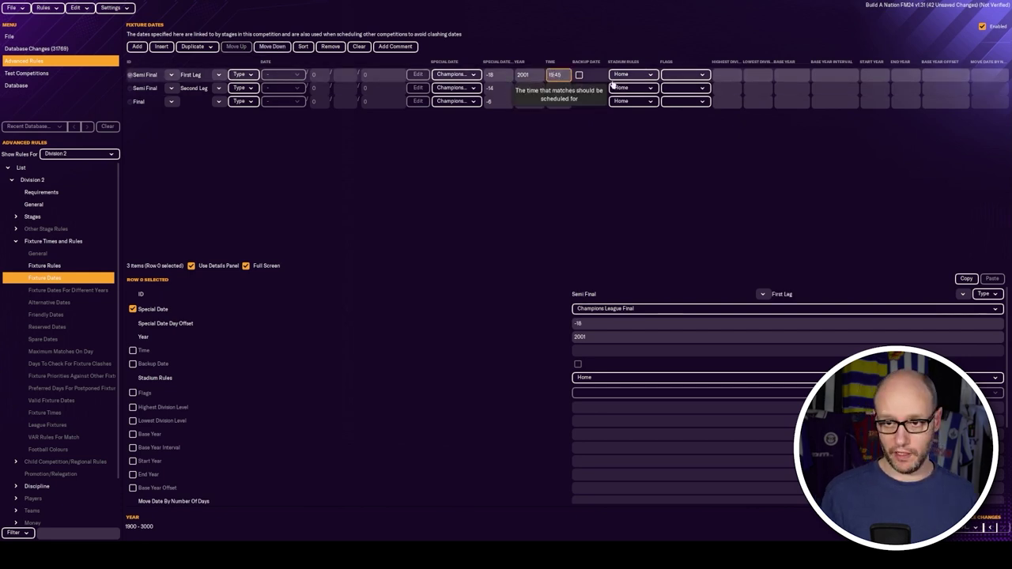
click(558, 88)
text(15)
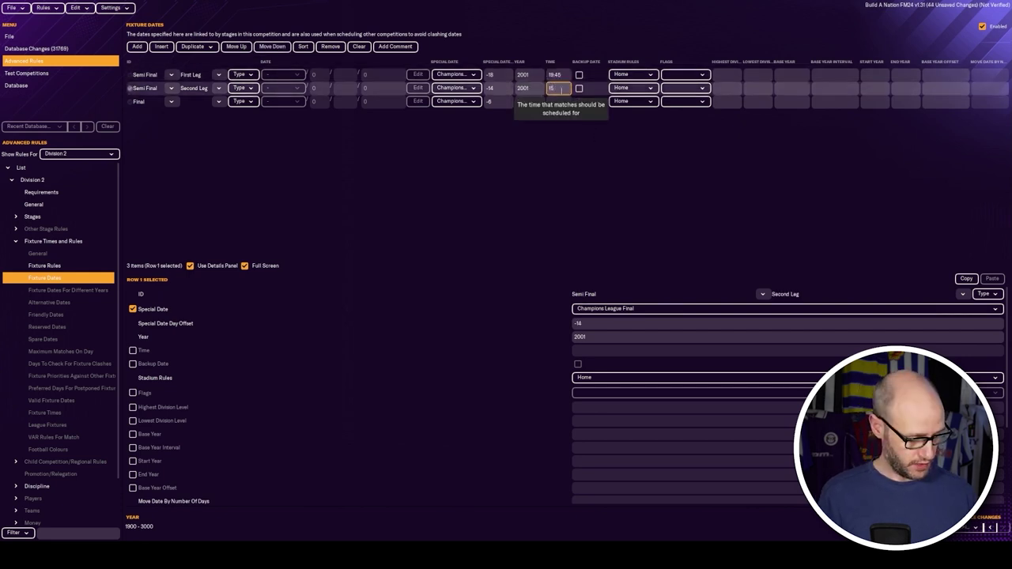
text(:00)
click(558, 102)
text(15:00)
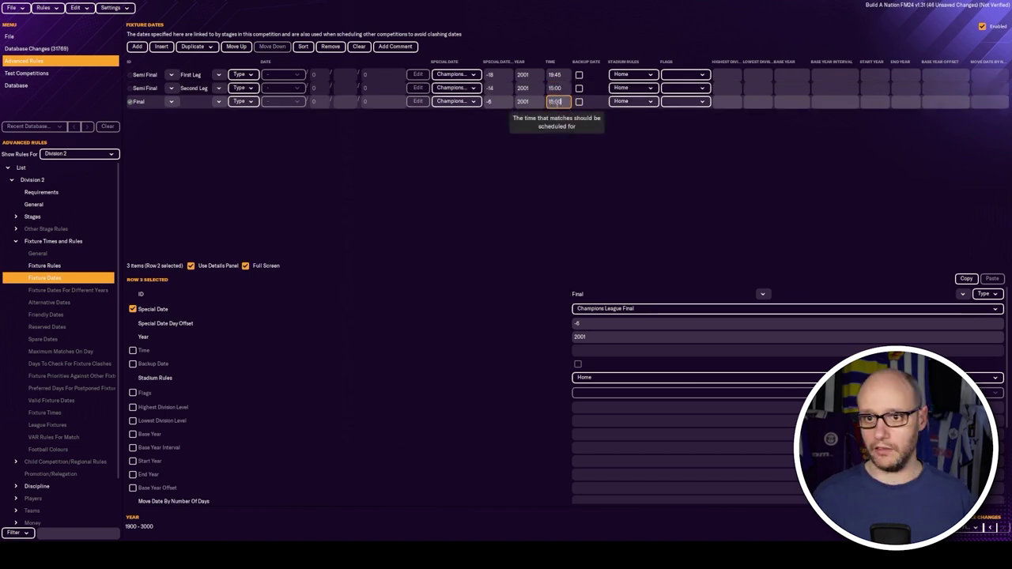
key(Return)
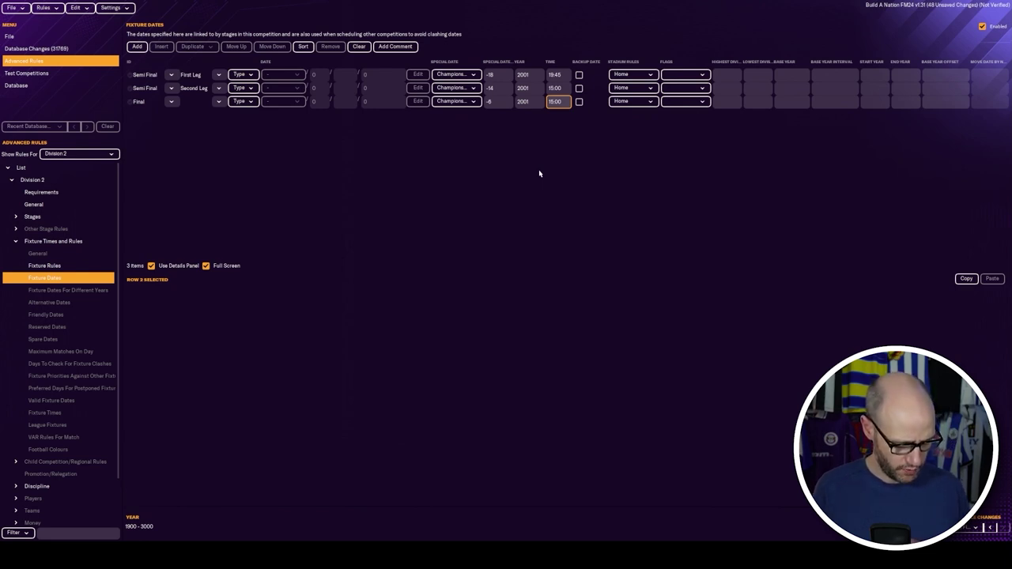
- Link the cup stage's semi-final Match 1 to the Semi Final, First Leg fixture date and Match 2 to Semi Final, Second Leg
click(17, 242)
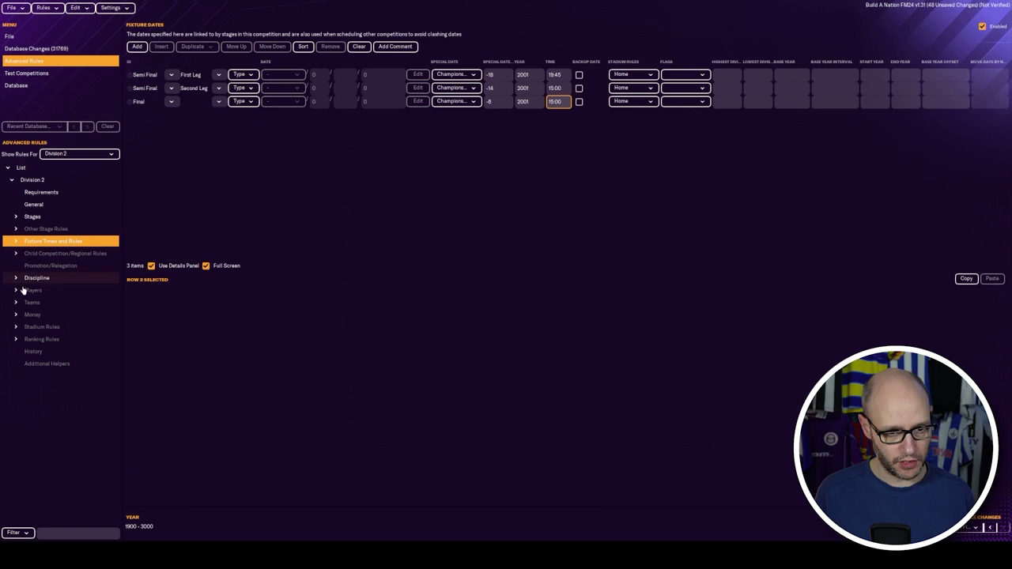
click(15, 216)
click(20, 240)
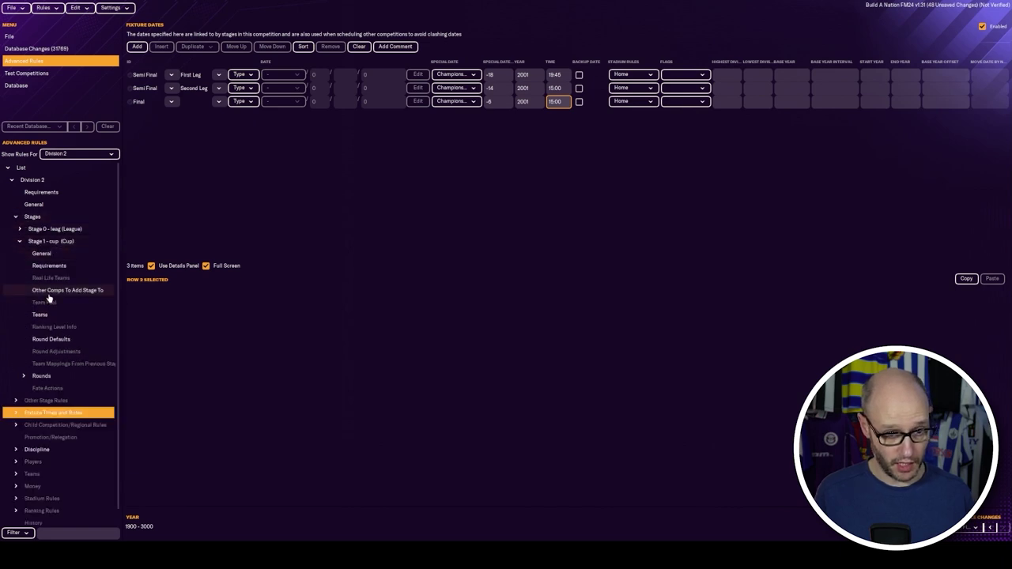
scroll(31, 332, down, 1)
click(41, 360)
click(25, 360)
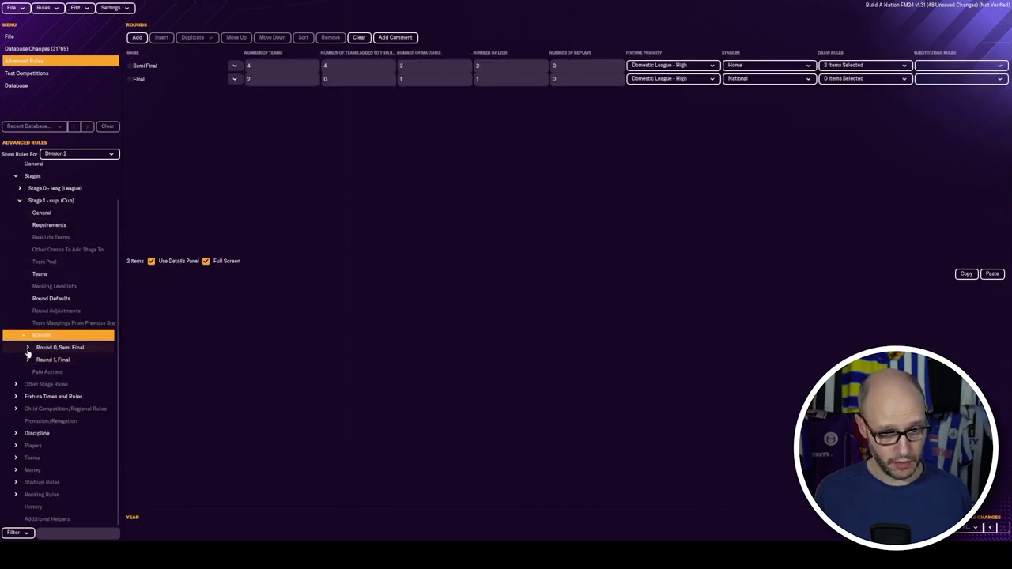
click(28, 345)
scroll(32, 348, down, 5)
click(50, 226)
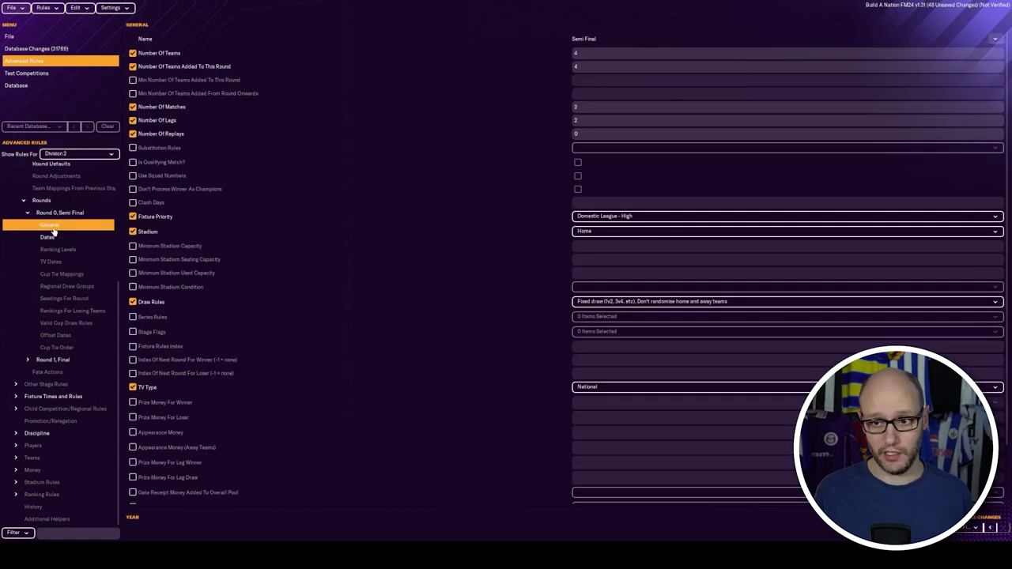
click(67, 239)
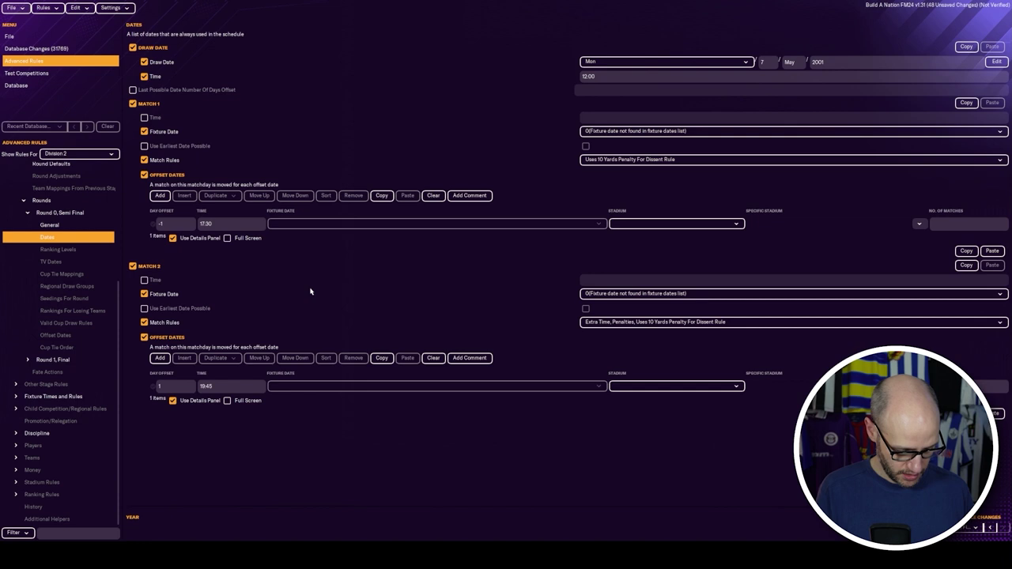
click(682, 132)
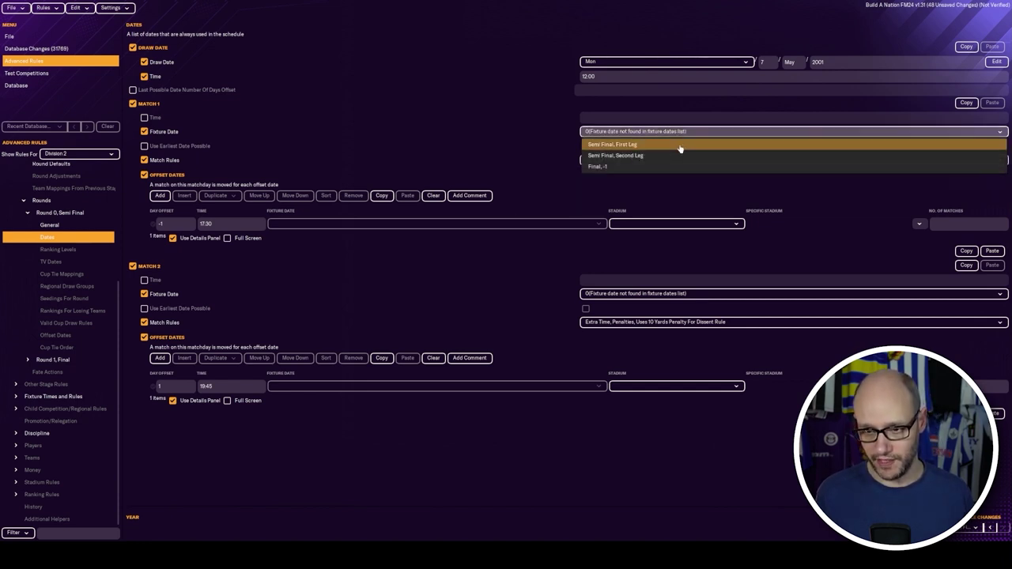
click(679, 146)
click(656, 294)
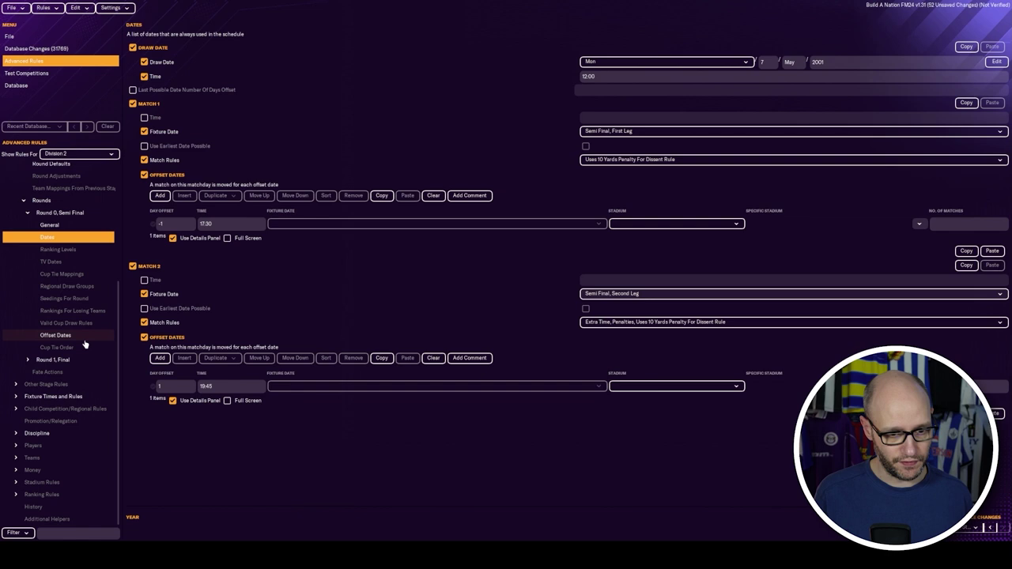
- Enable offset dates for the semi-final round and add two entries
click(57, 335)
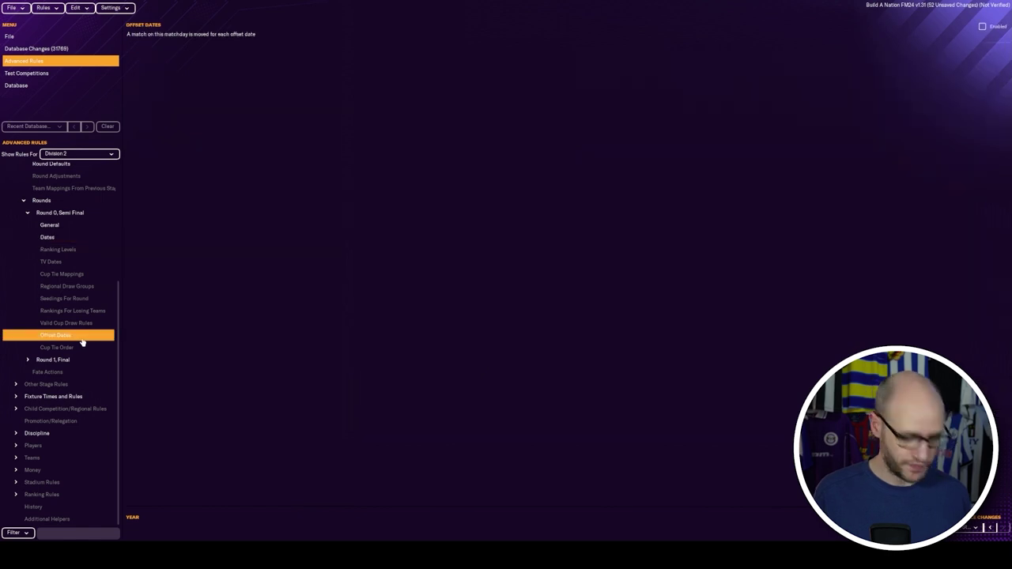
click(983, 27)
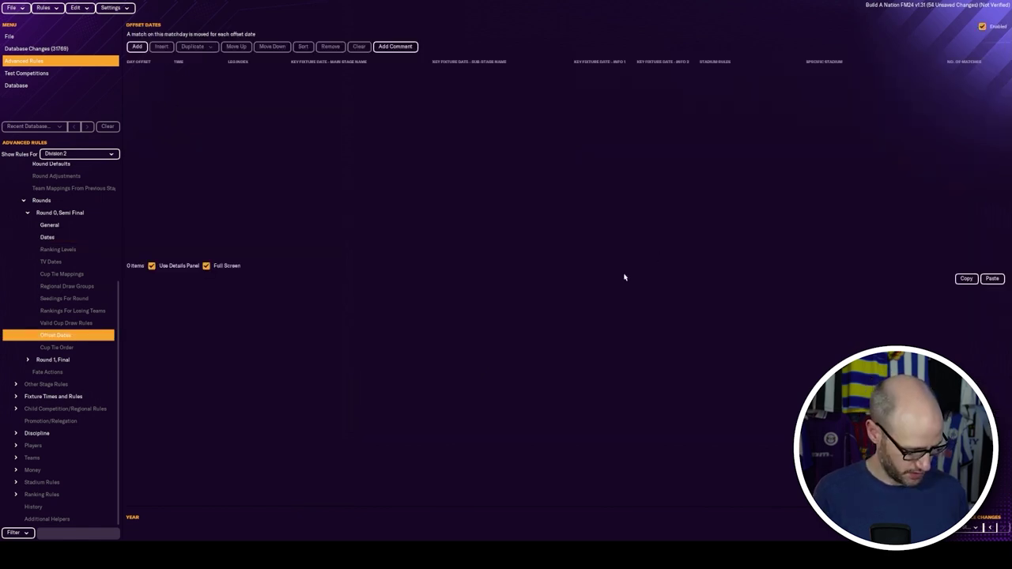
double_click(136, 46)
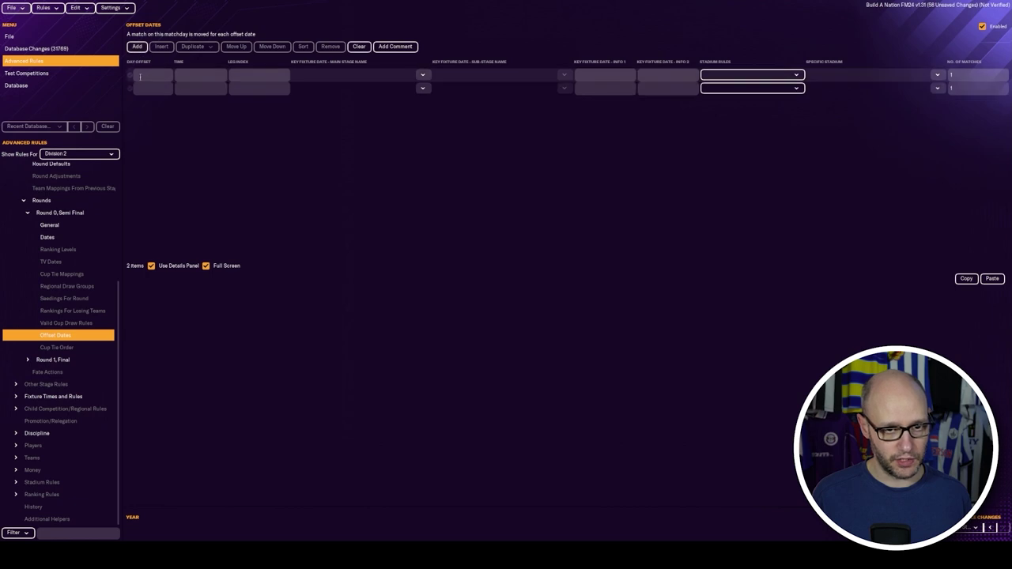
- Set the first offset date to day offset -1, time 19:45 and leg index 0
click(147, 75)
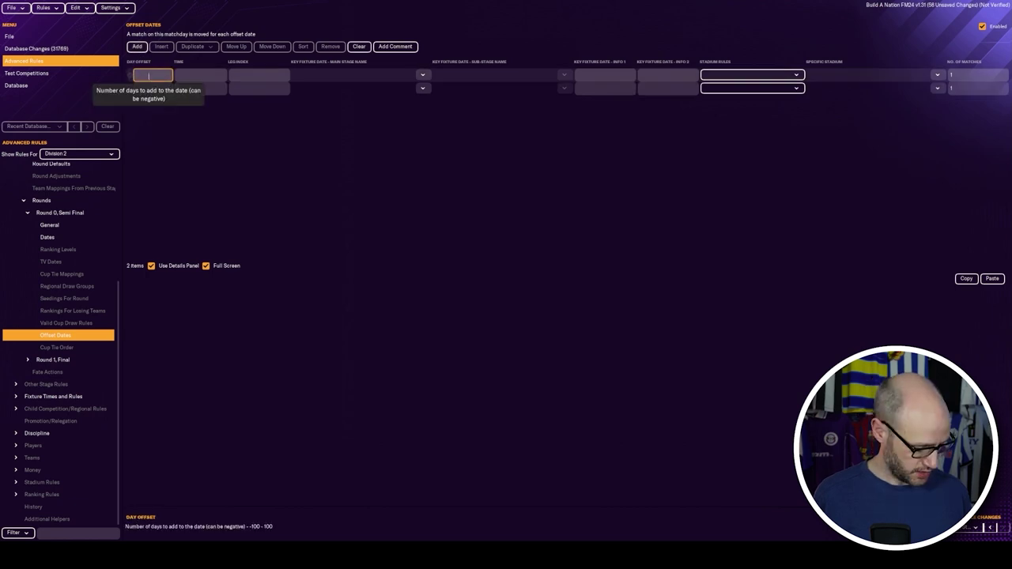
text(-1)
click(207, 74)
text(1)
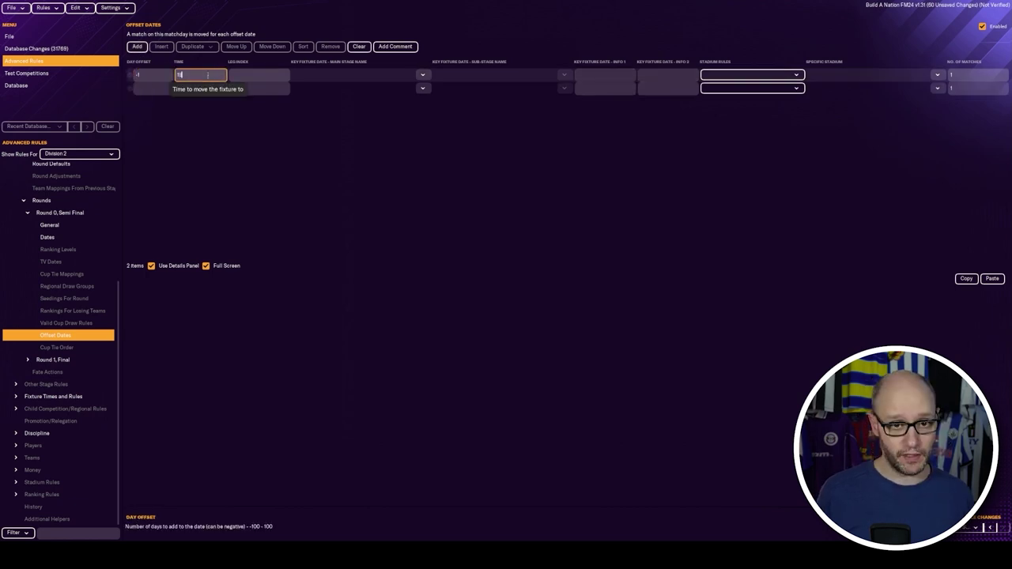
text(9:)
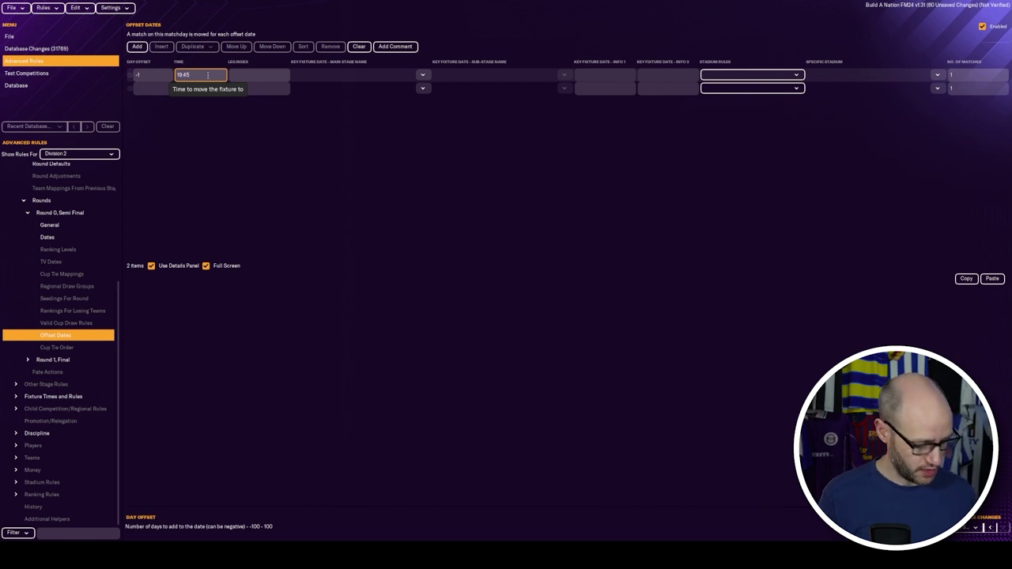
text(45)
click(267, 76)
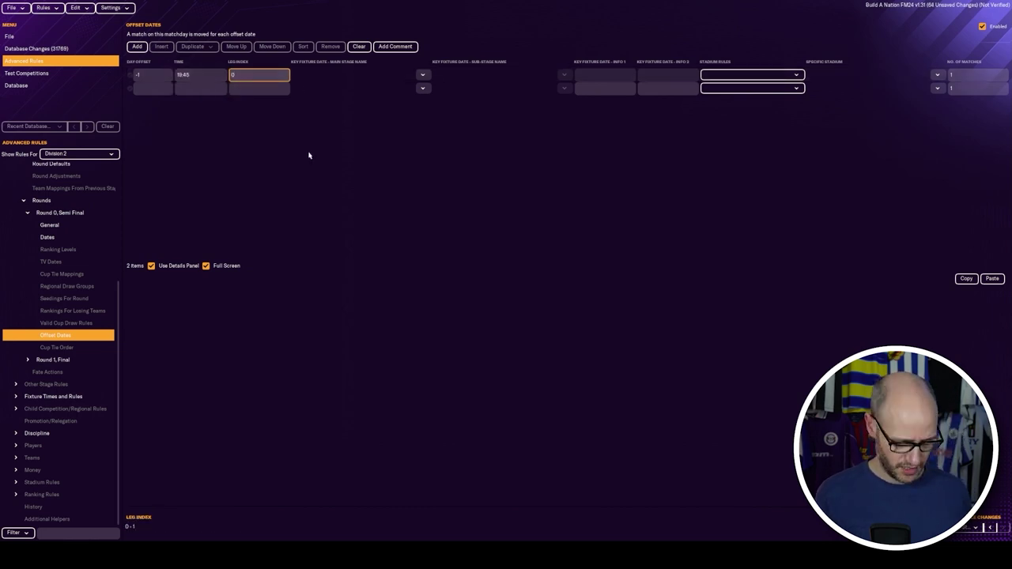
- Set the second offset date to day offset 1, time 19:45 and leg index 1
click(152, 89)
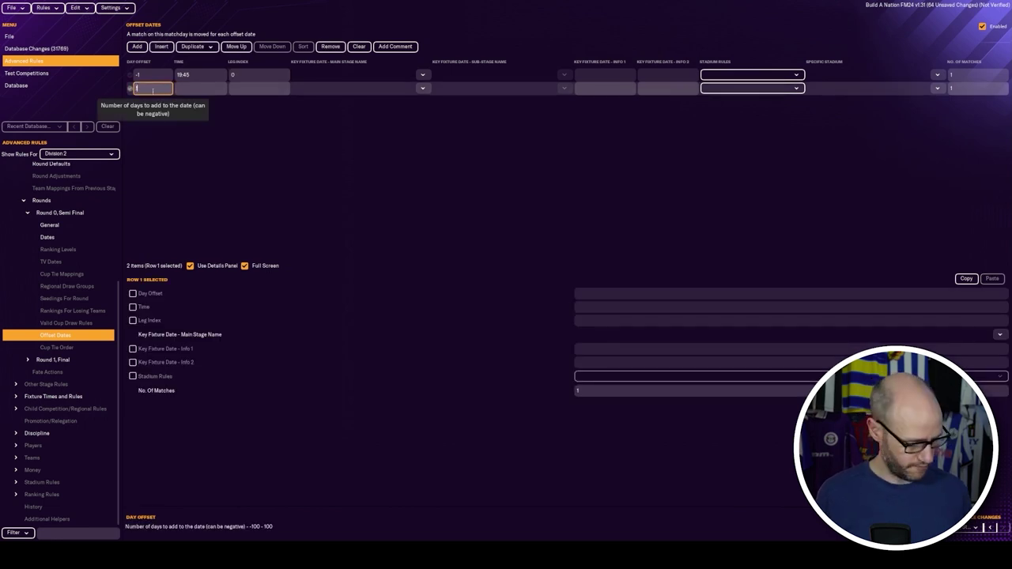
text(1)
click(200, 88)
text(19)
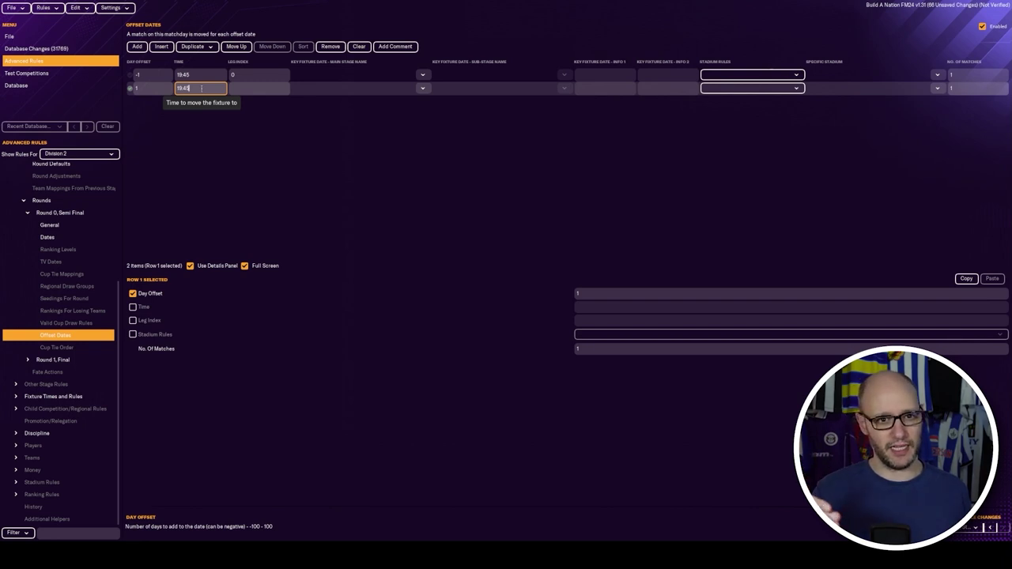
key(Tab)
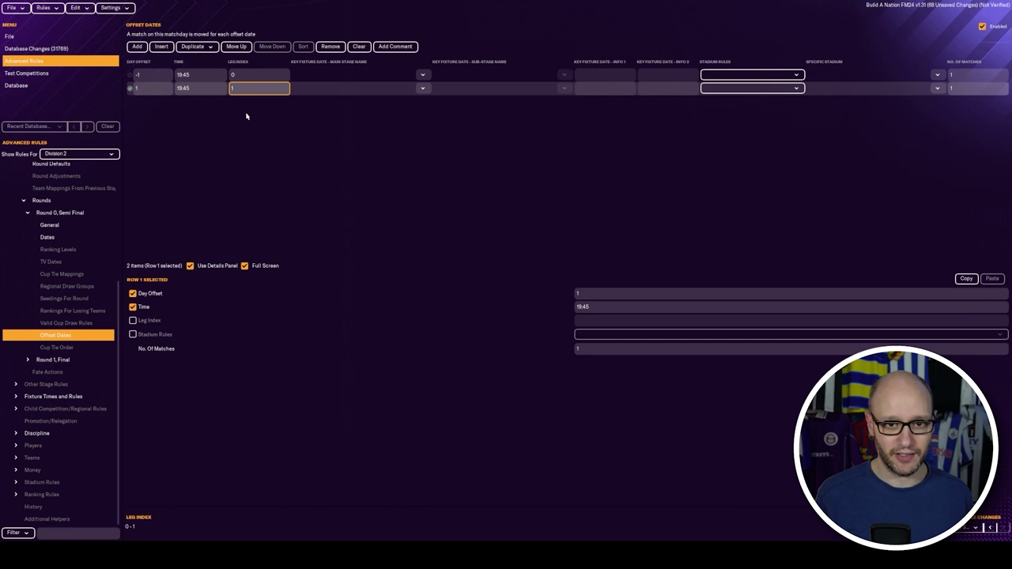
text(1)
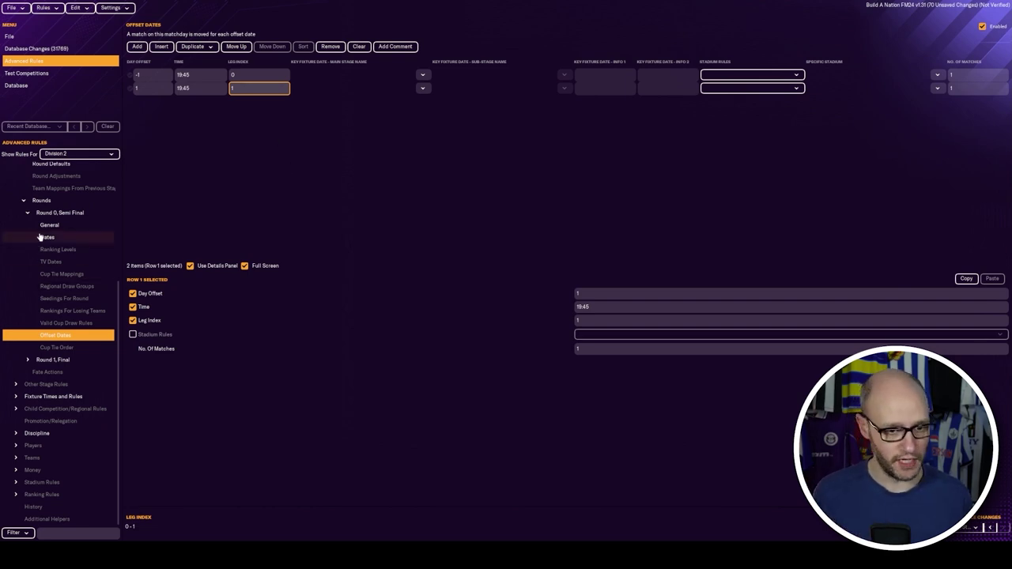
- Set the Final round's draw date to be drawn after the Semi Final round
click(56, 213)
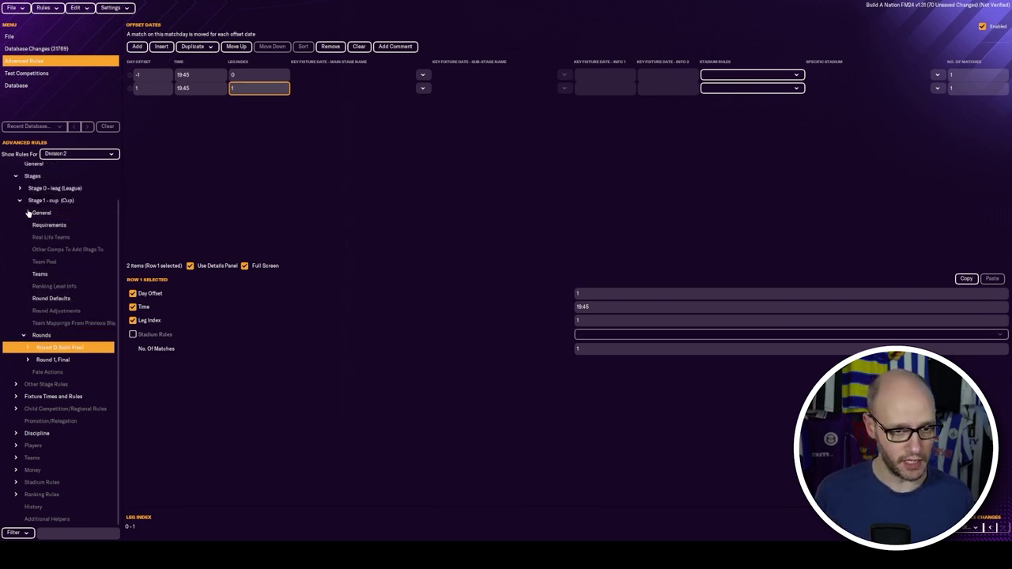
click(27, 363)
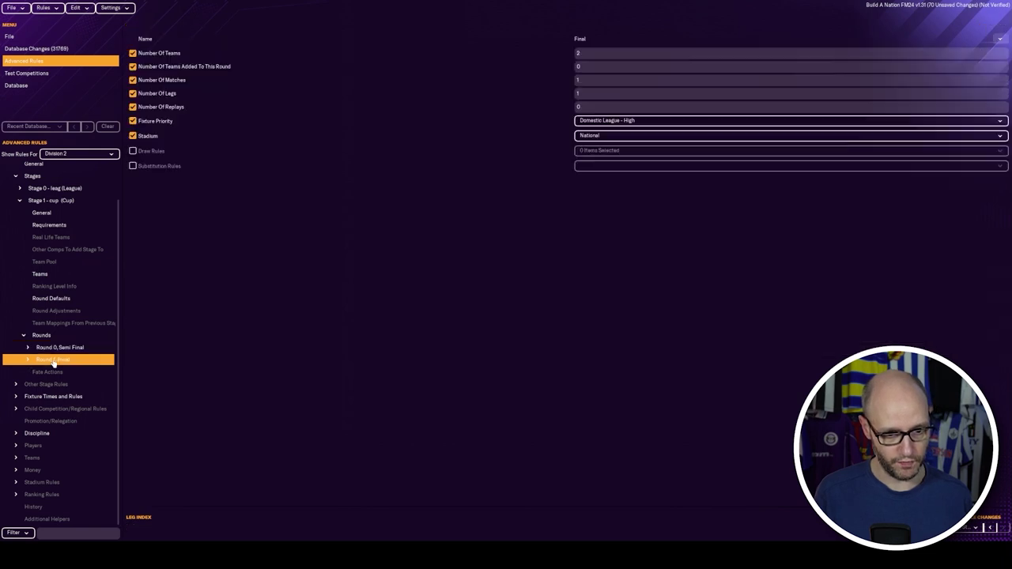
click(25, 363)
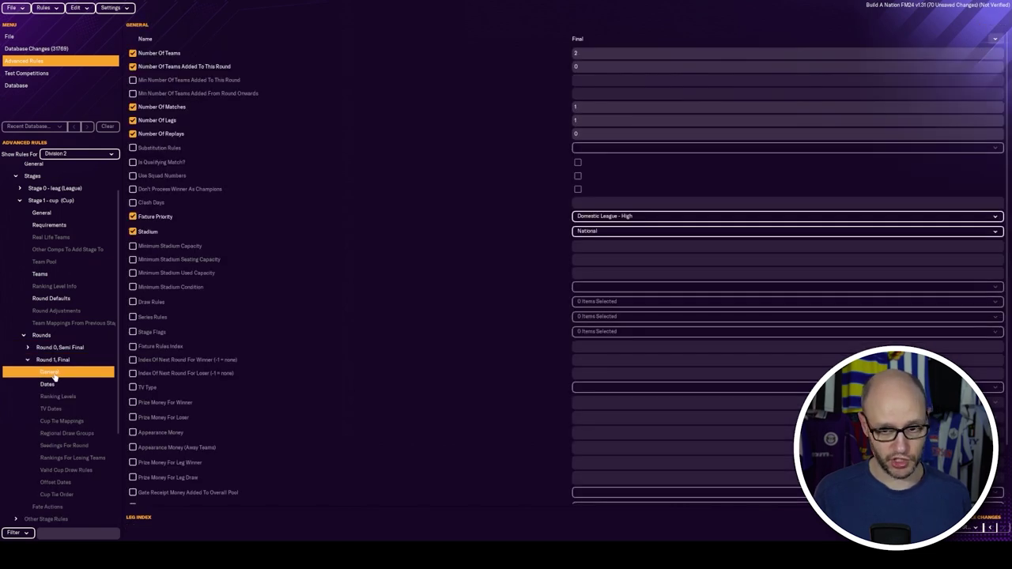
click(55, 361)
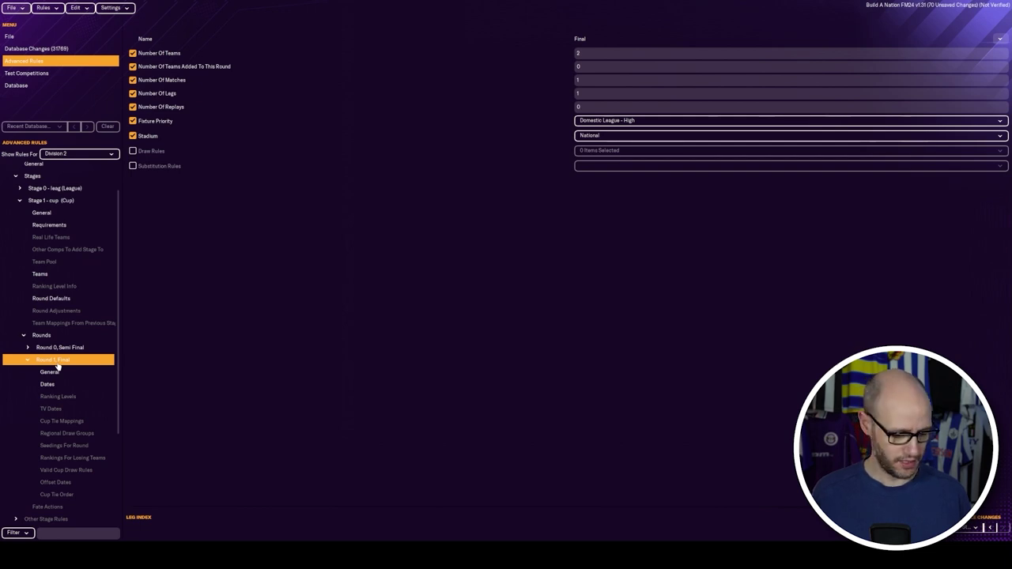
click(54, 372)
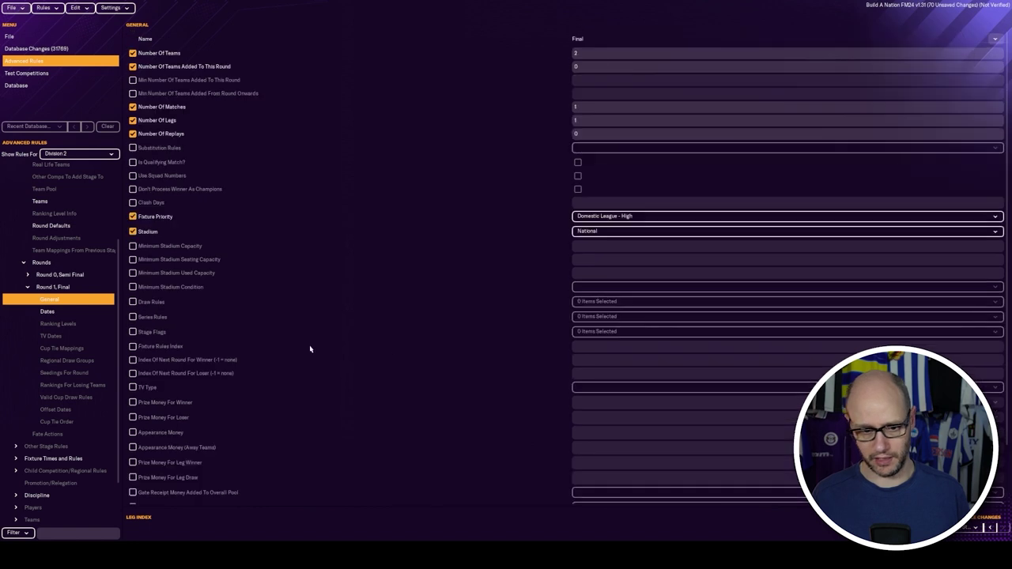
click(89, 314)
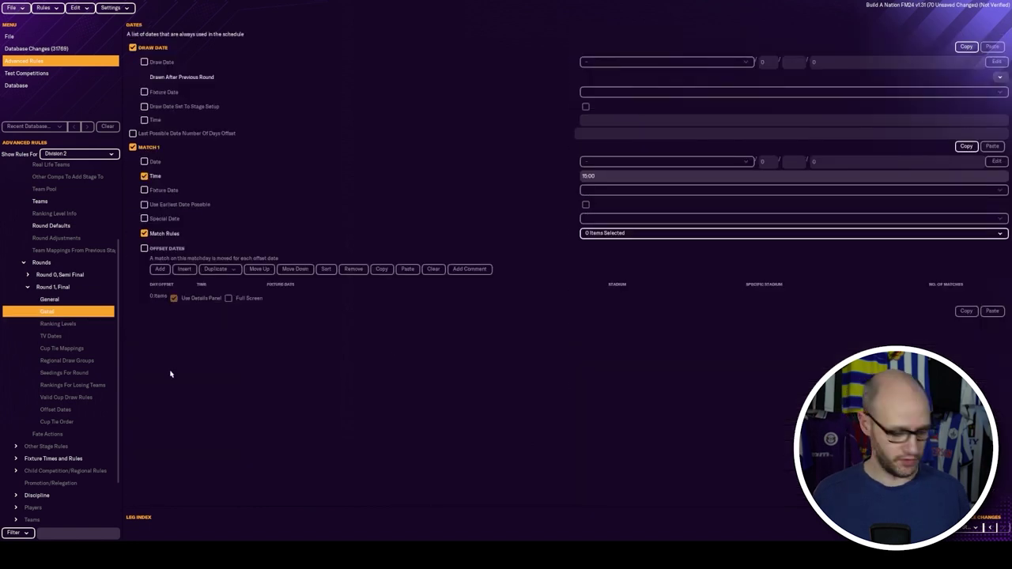
click(163, 76)
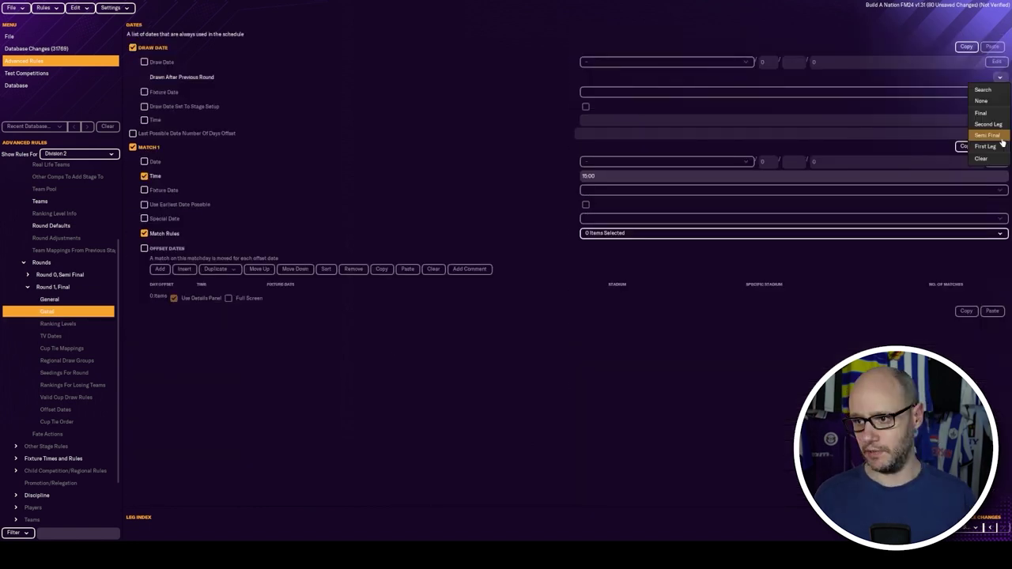
click(381, 140)
- Schedule the Final's draw 2 days after the previous round at 12:00
click(144, 76)
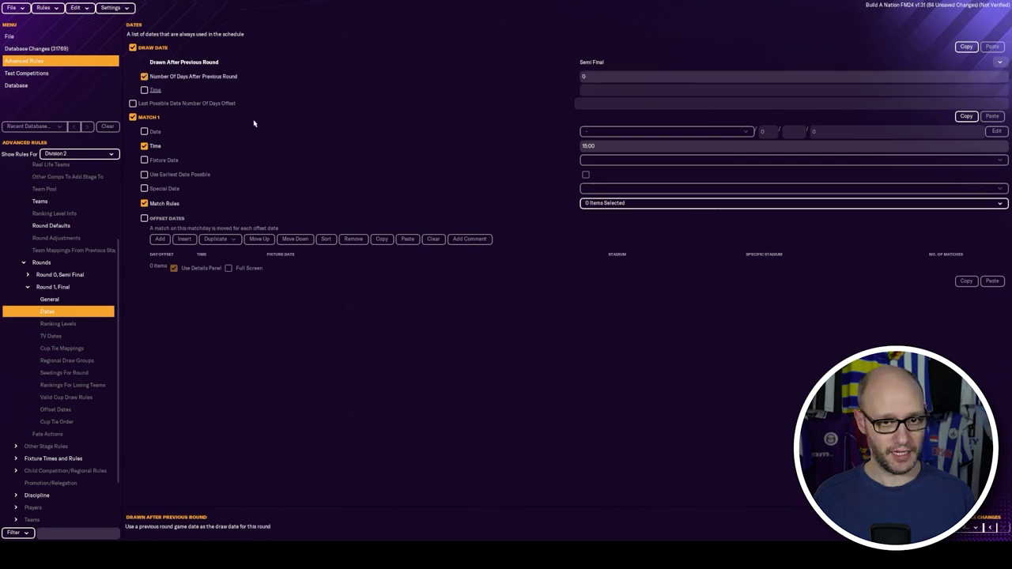
scroll(549, 82, up, 2)
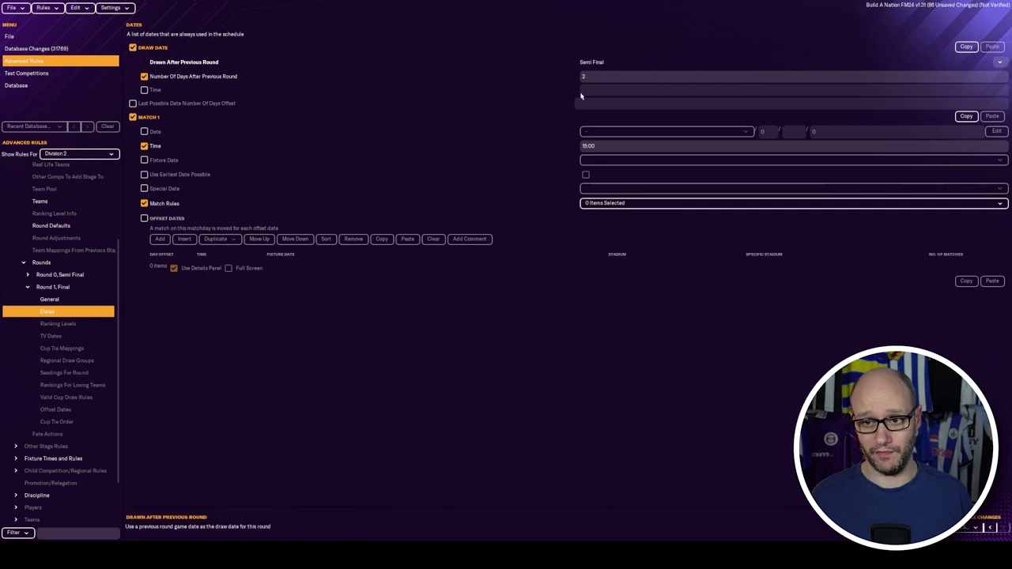
click(144, 90)
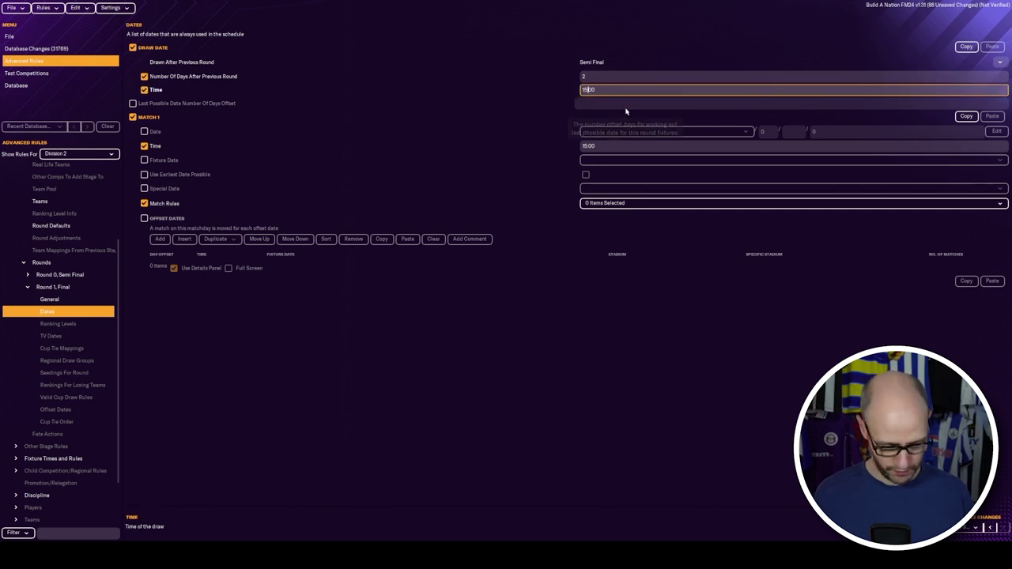
text(12:00)
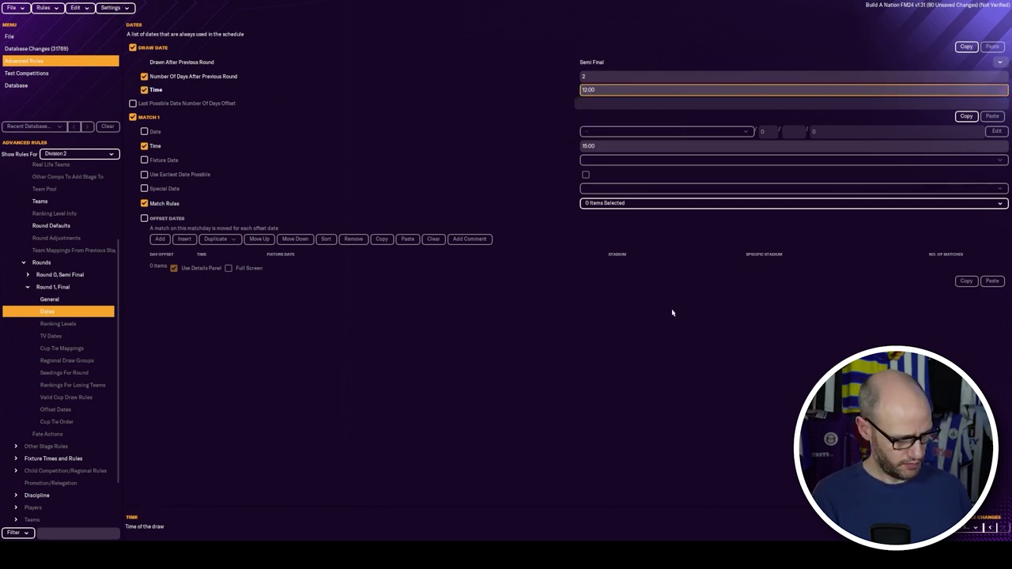
- Replace the Final's Match 1 time setting with the Final, -1 fixture date
click(144, 146)
click(144, 160)
click(688, 145)
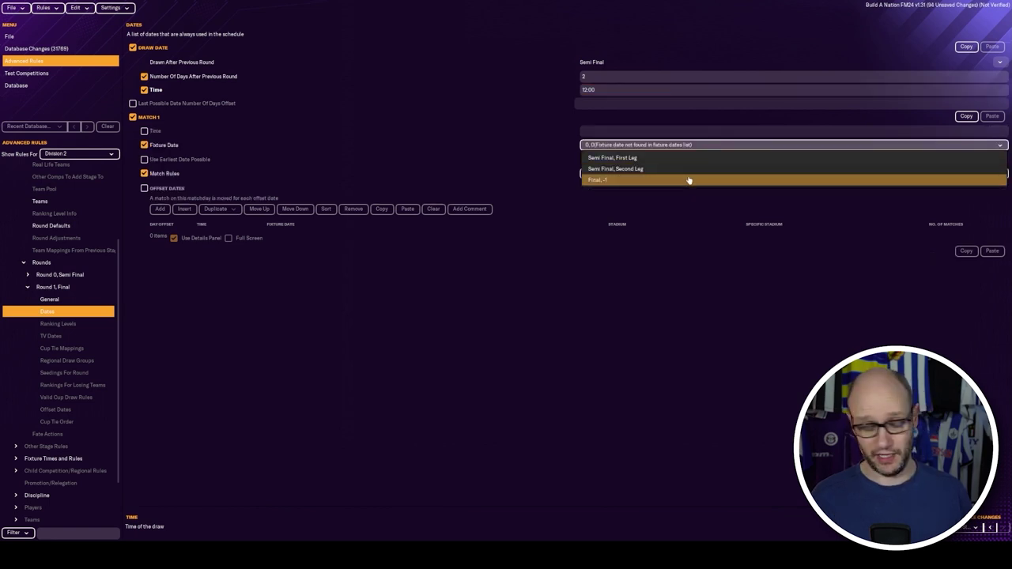
click(689, 180)
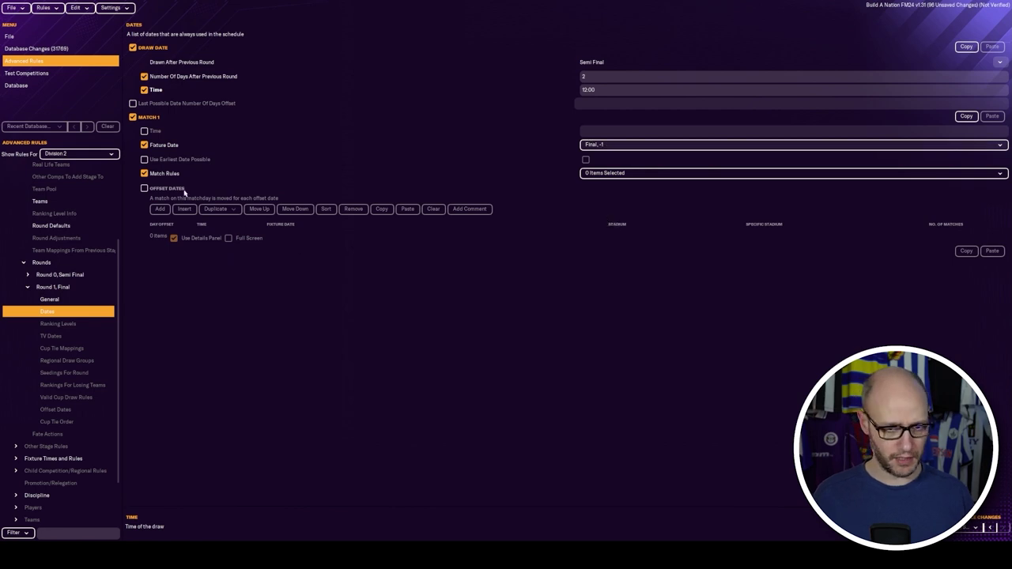
- Set the Final's match rules to Extra Time and Penalties
click(625, 172)
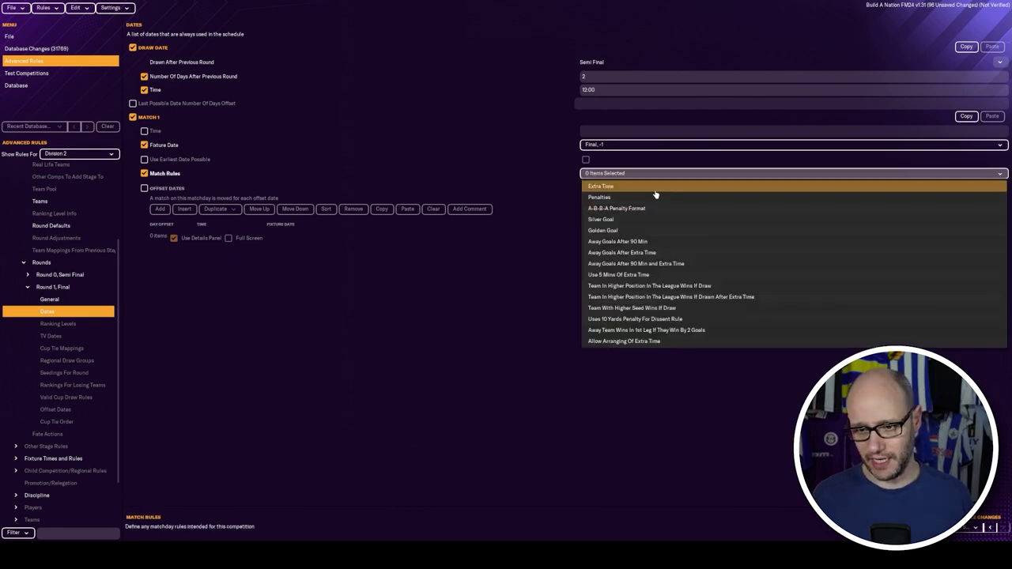
click(656, 186)
click(658, 174)
click(654, 199)
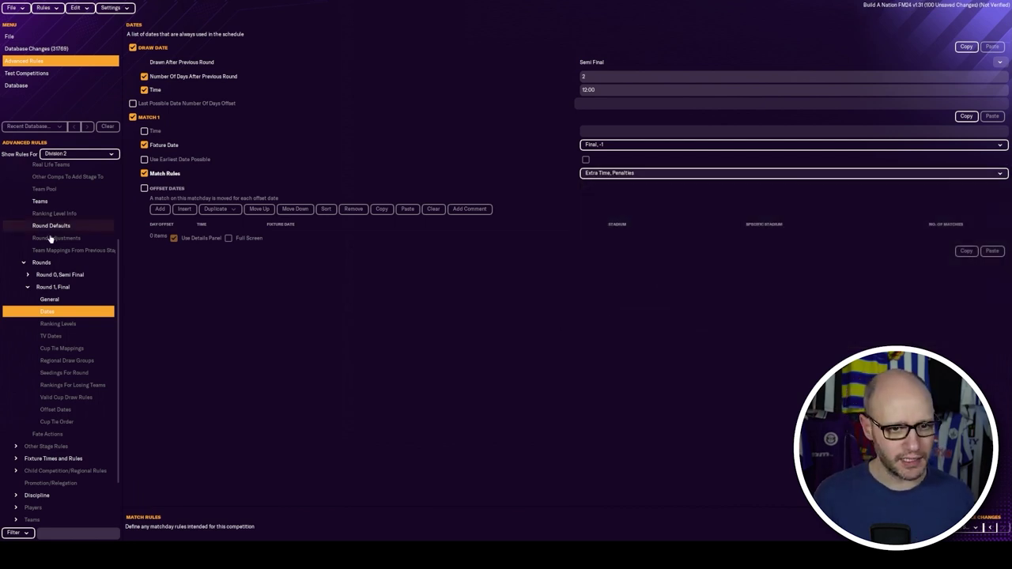
- Change the Final fixture date's ID to a plain Final without a second part, and recheck the Final round's dates
scroll(47, 261, up, 3)
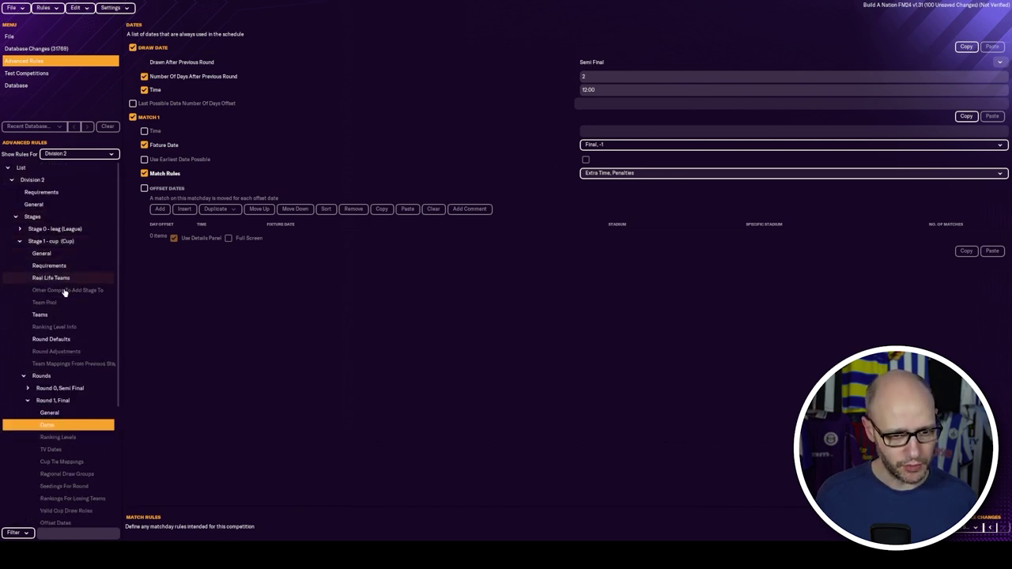
scroll(66, 333, down, 5)
click(66, 409)
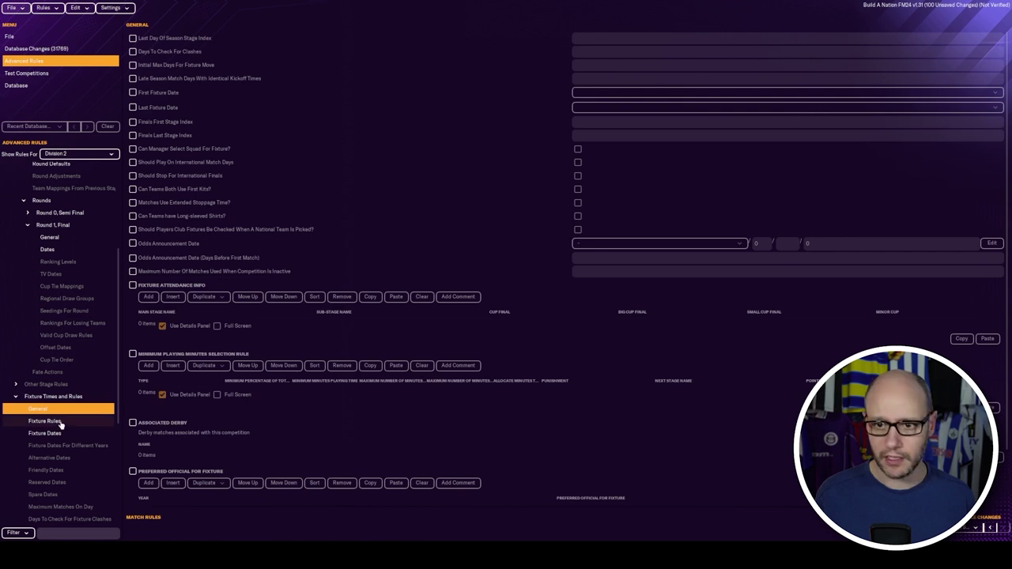
click(49, 434)
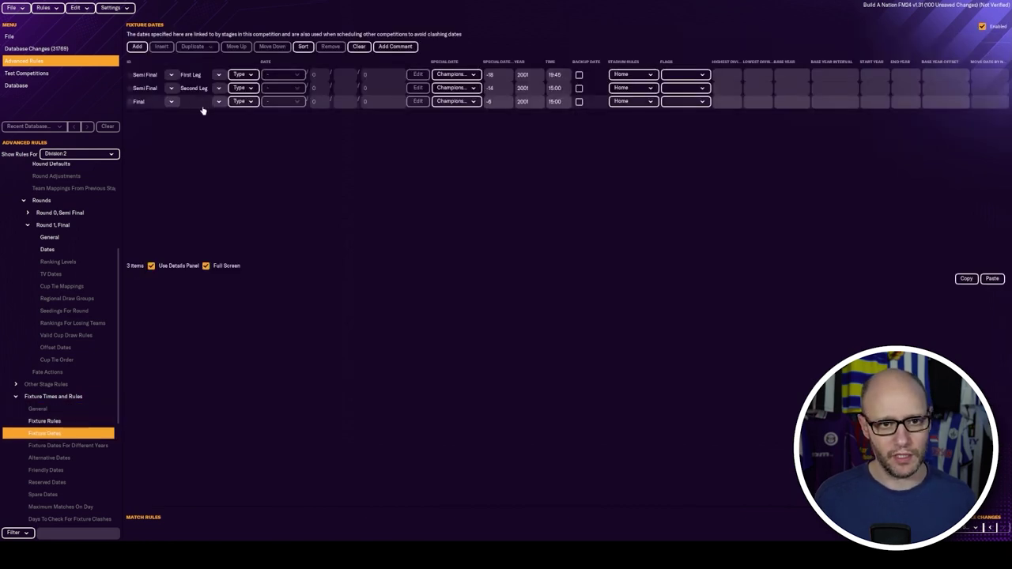
click(132, 105)
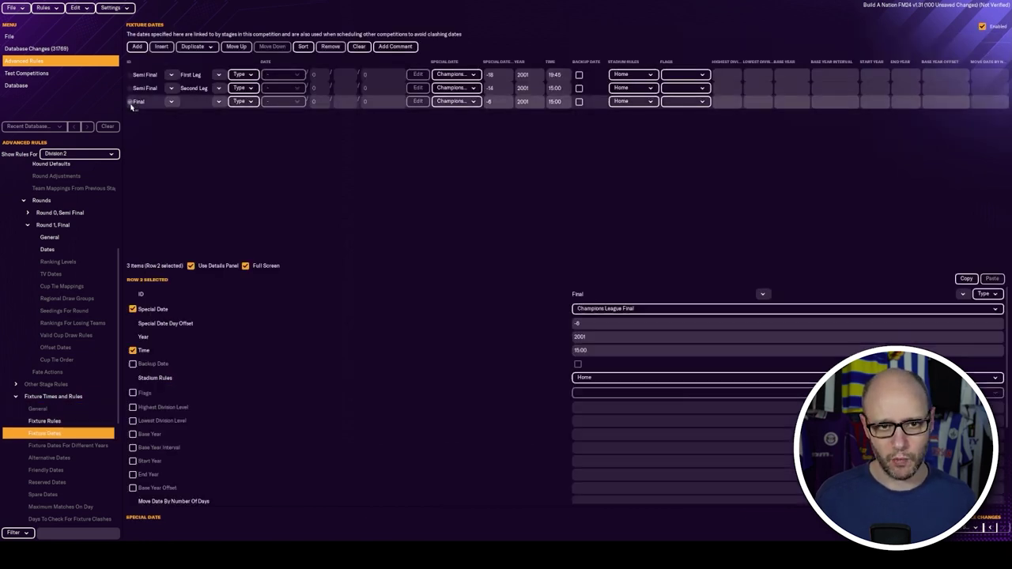
click(984, 293)
click(949, 317)
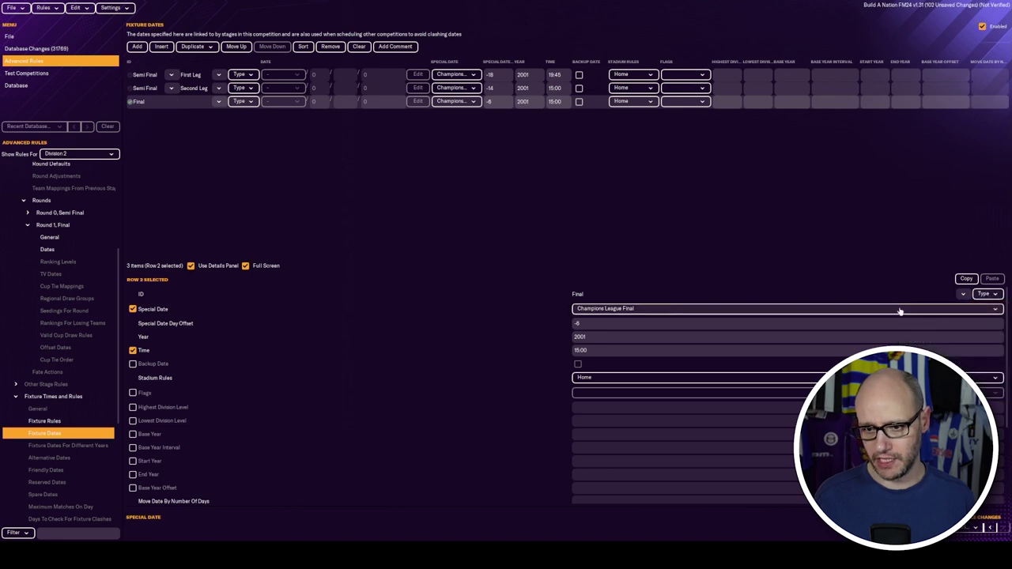
click(70, 250)
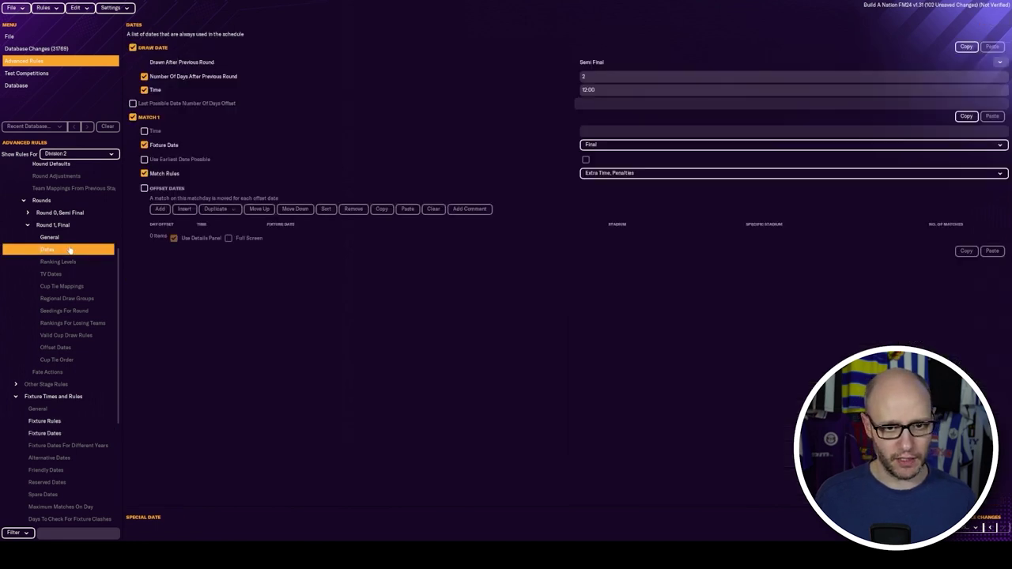
- Add a Set League Fate action to the cup stage's fate actions, applied to the Final round
click(76, 372)
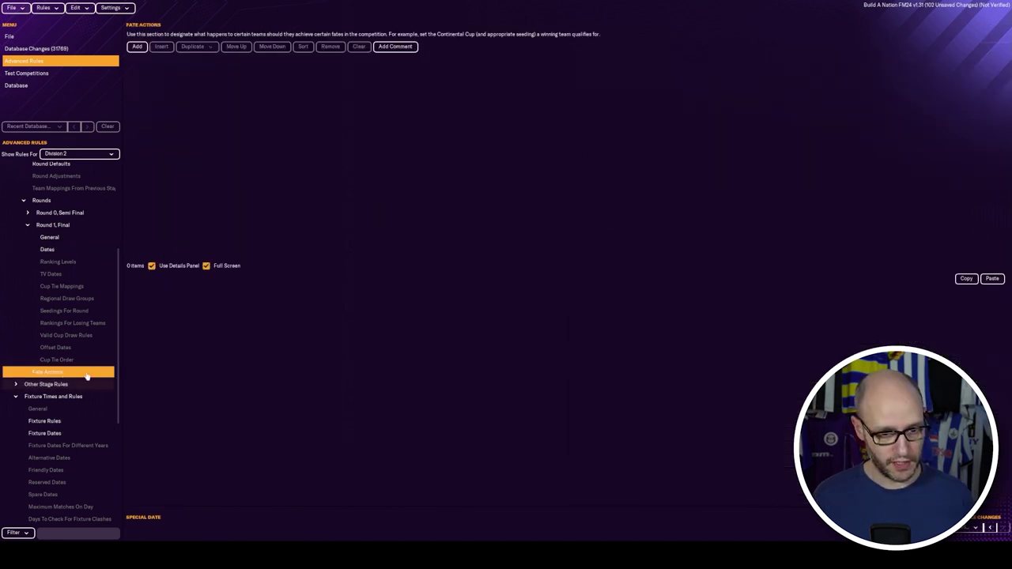
click(137, 47)
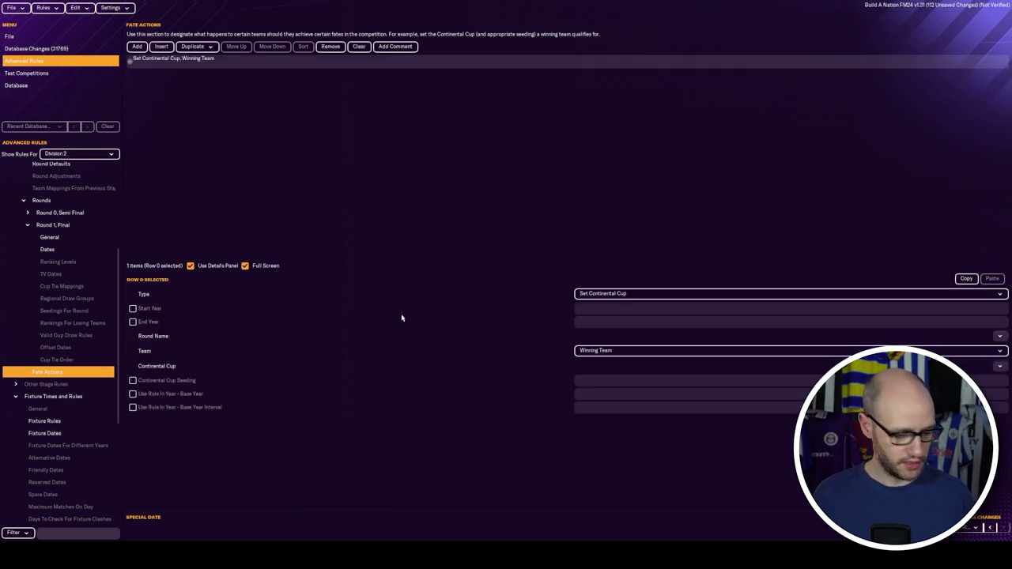
click(620, 295)
click(606, 318)
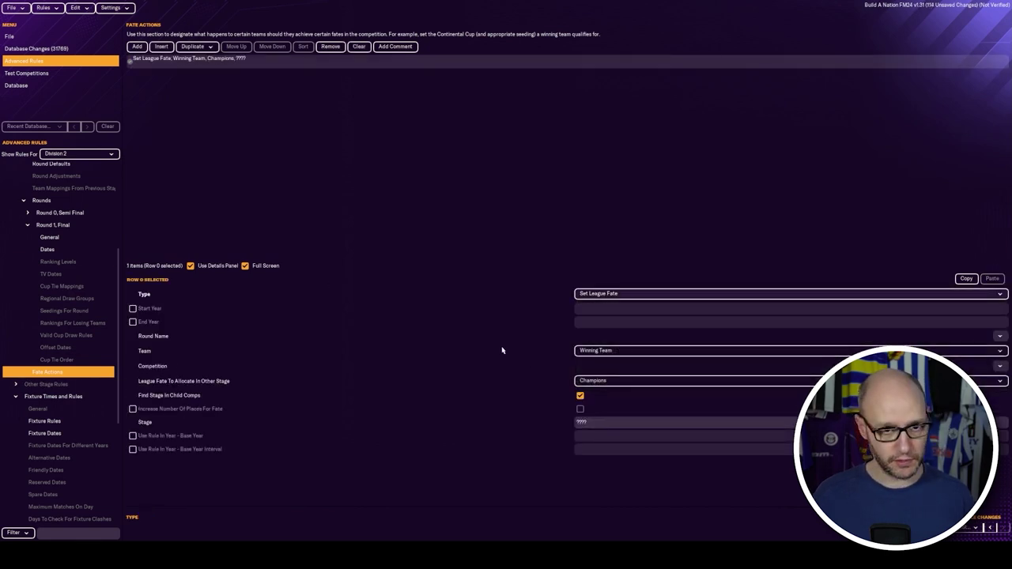
click(1000, 336)
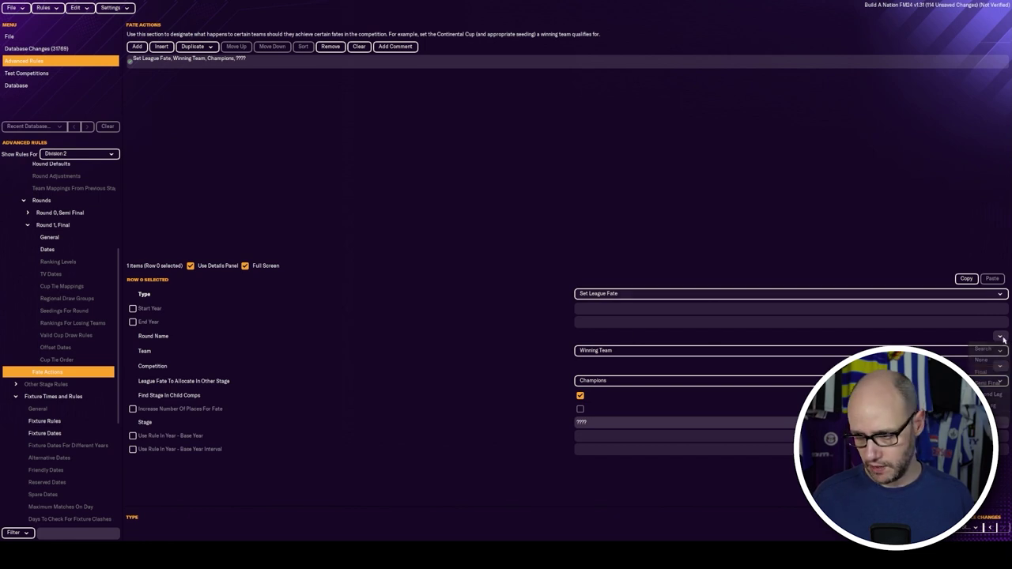
click(988, 355)
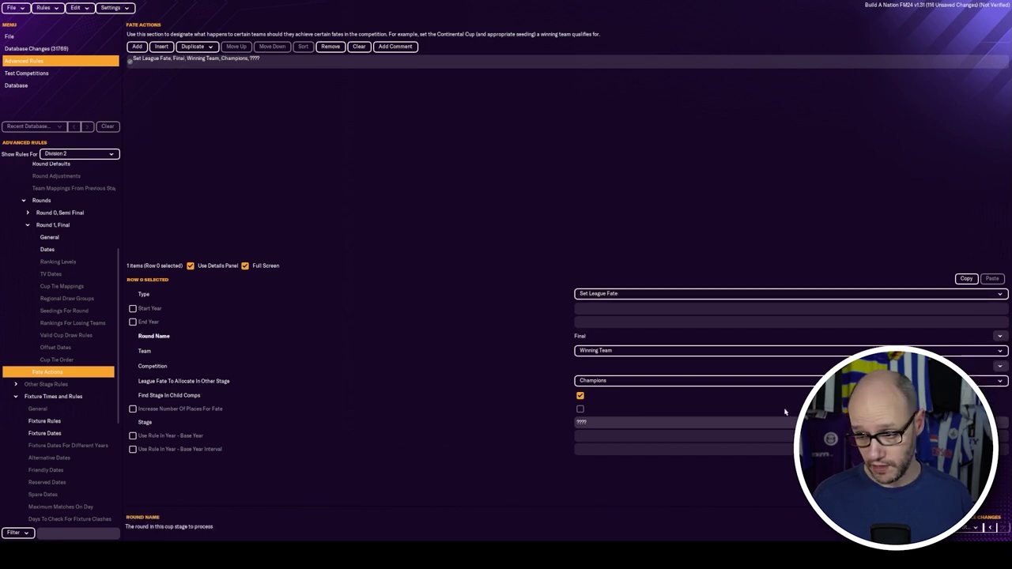
- Allocate the Promoted fate to the Final's winning team and set the target stage to leag
click(642, 380)
click(638, 417)
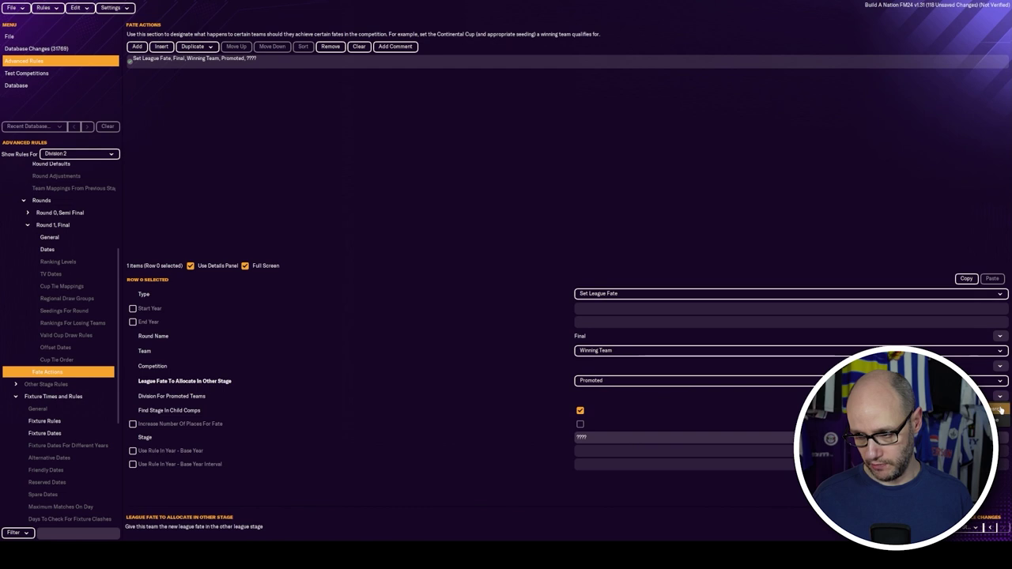
click(598, 438)
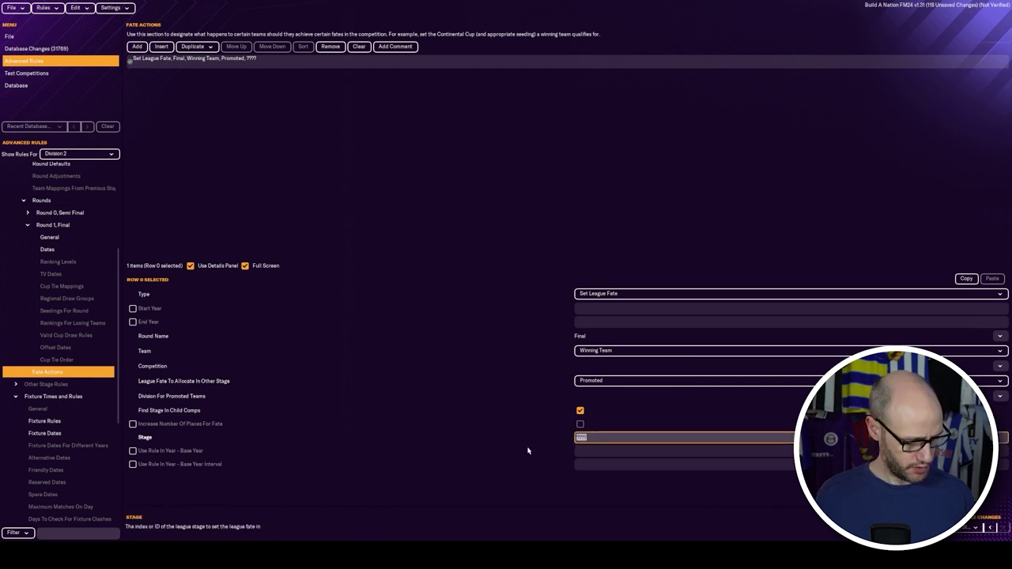
text(leag)
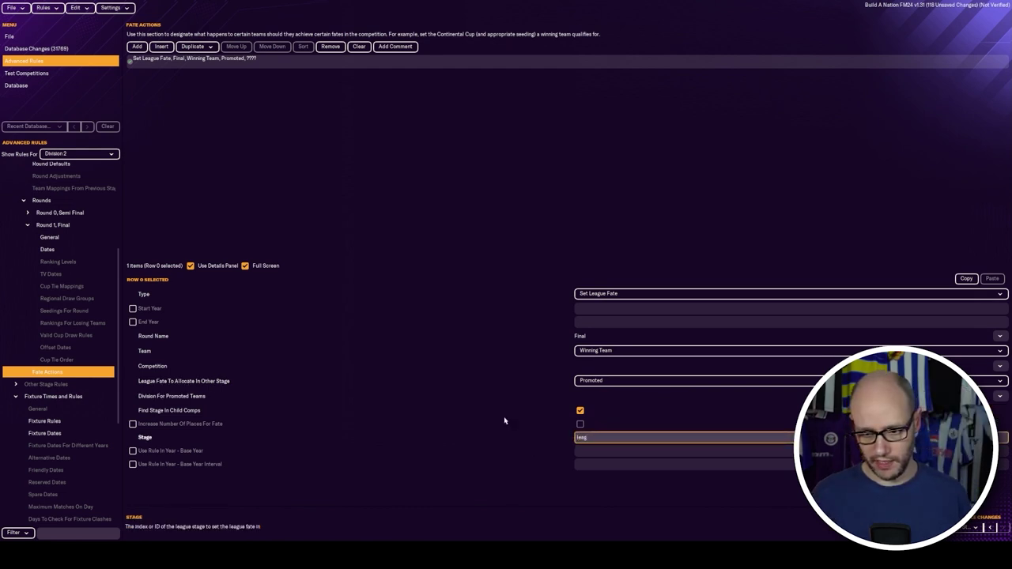
- Duplicate the fate action twice and set the second entry to Losing Team with No Fate
click(211, 48)
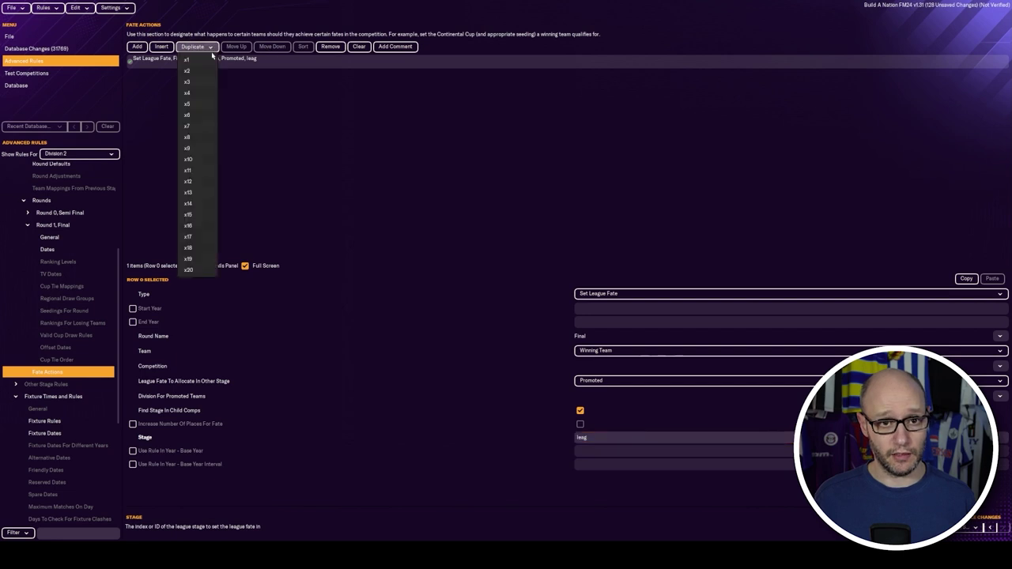
click(188, 71)
click(193, 72)
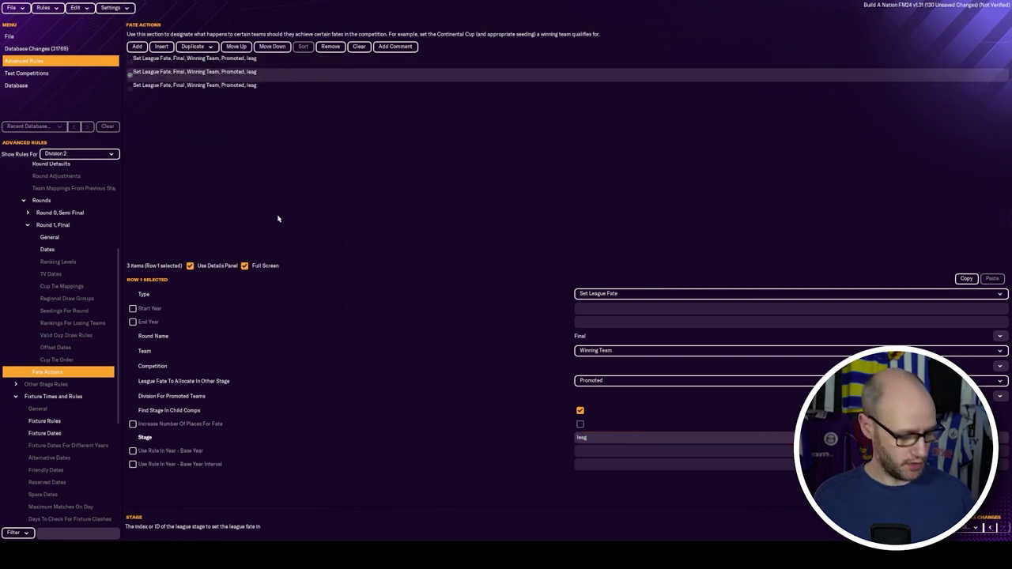
click(617, 350)
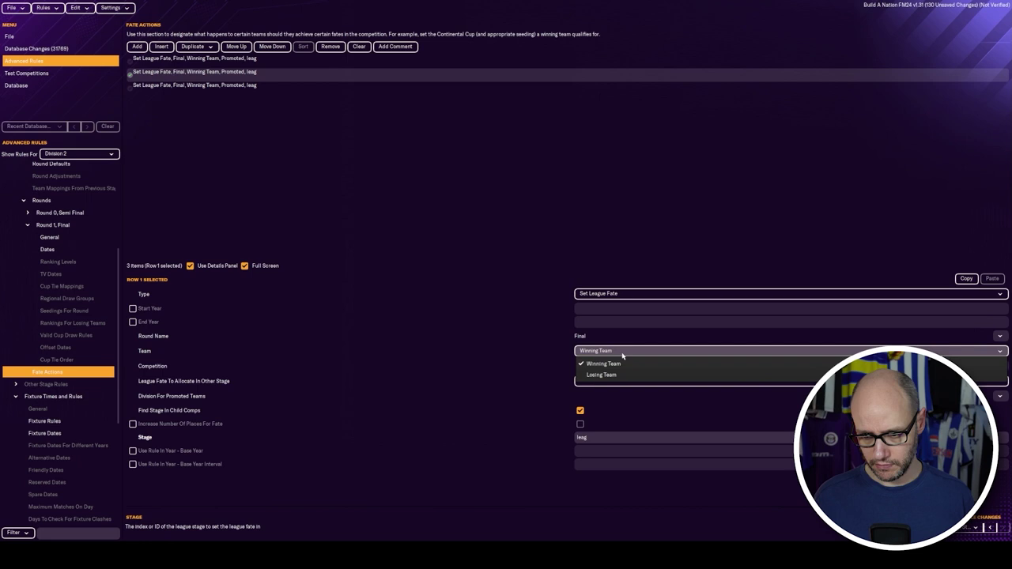
click(618, 373)
click(619, 383)
click(621, 394)
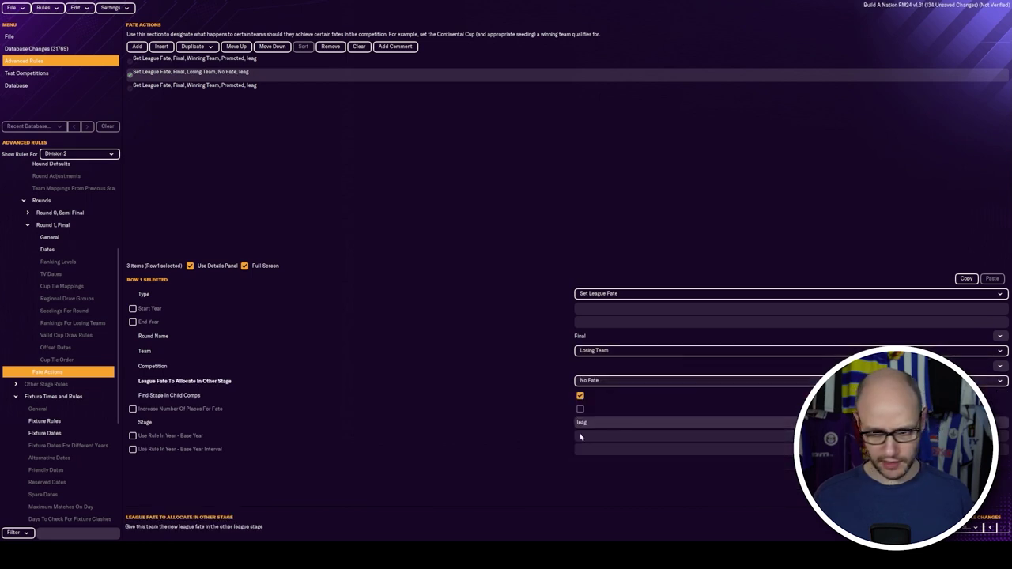
- Set the third fate action to the Semi Final's Losing Team with No Fate
click(210, 84)
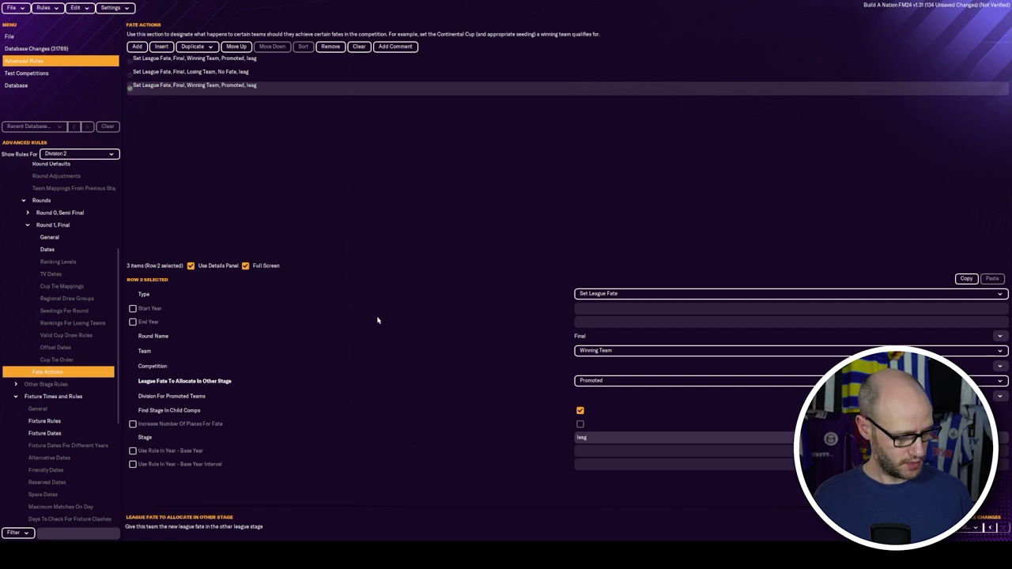
click(670, 336)
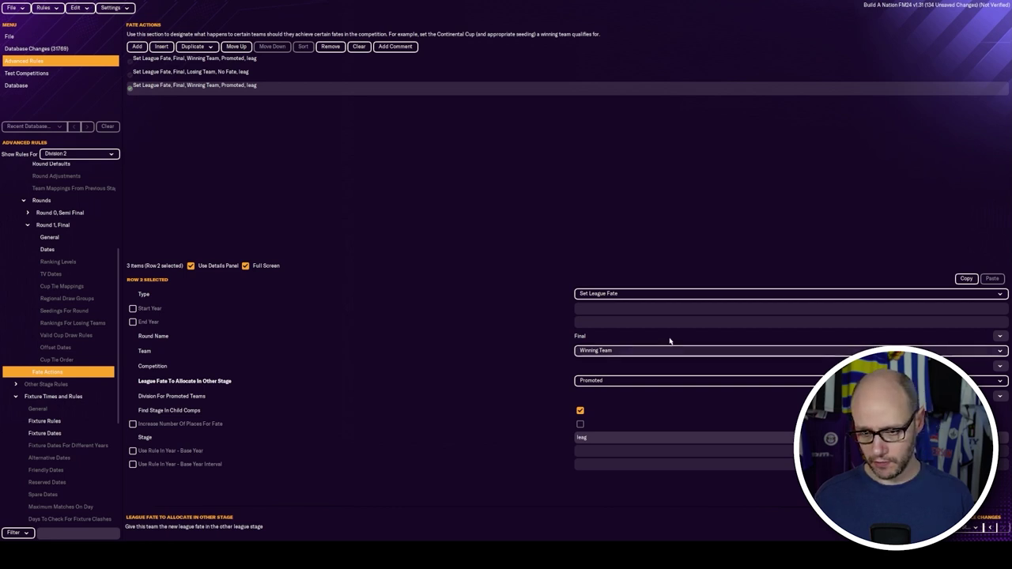
click(669, 351)
click(644, 350)
click(645, 393)
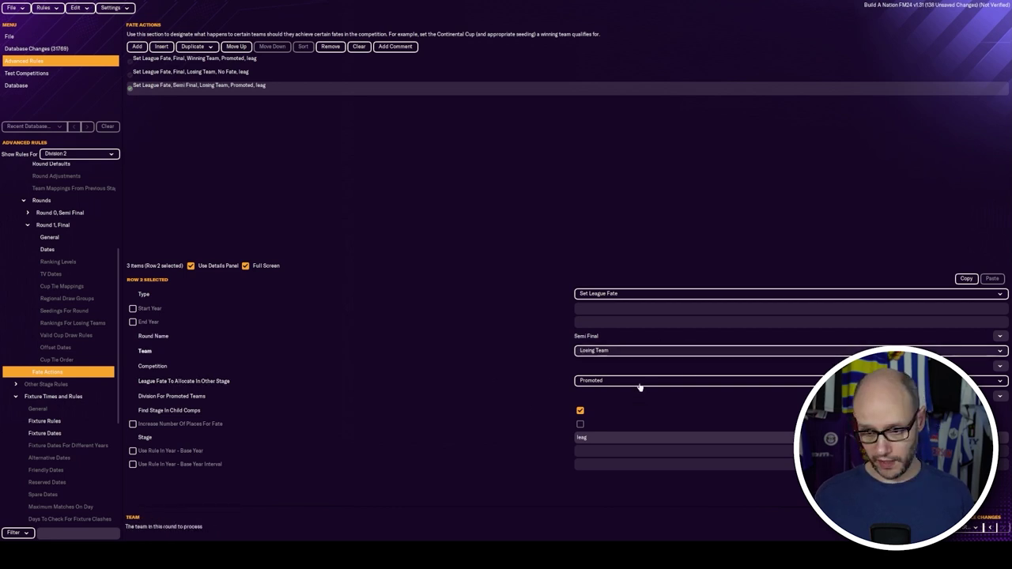
click(644, 380)
click(645, 393)
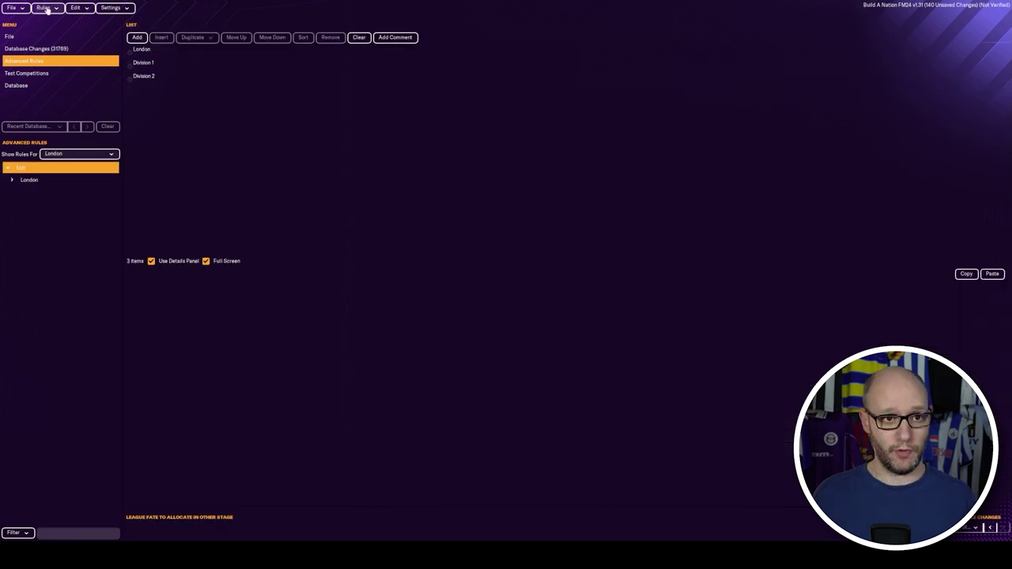
- Save the editor data locally as a new file titled Build A Nation FM24 v1.32
click(47, 10)
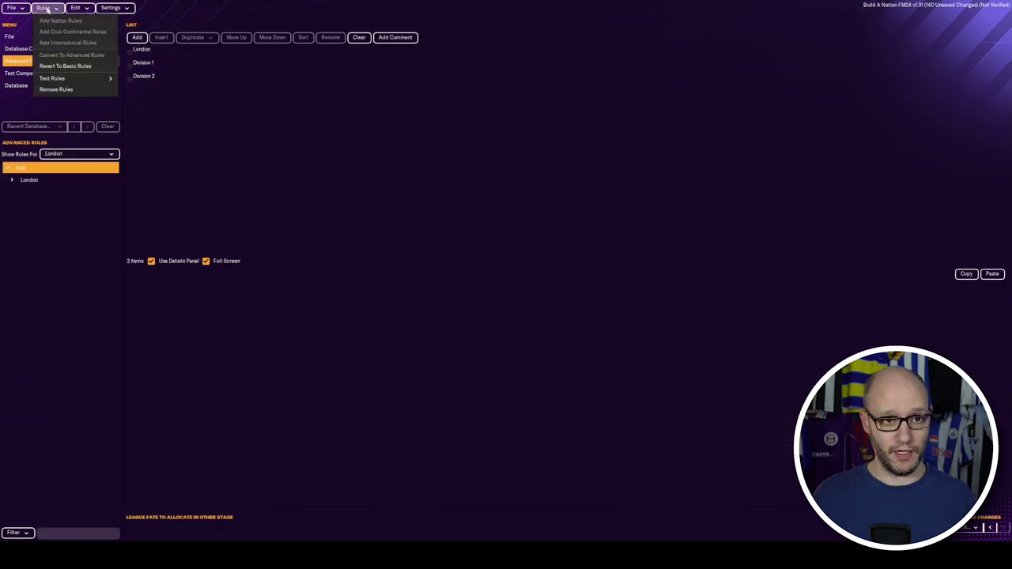
click(17, 8)
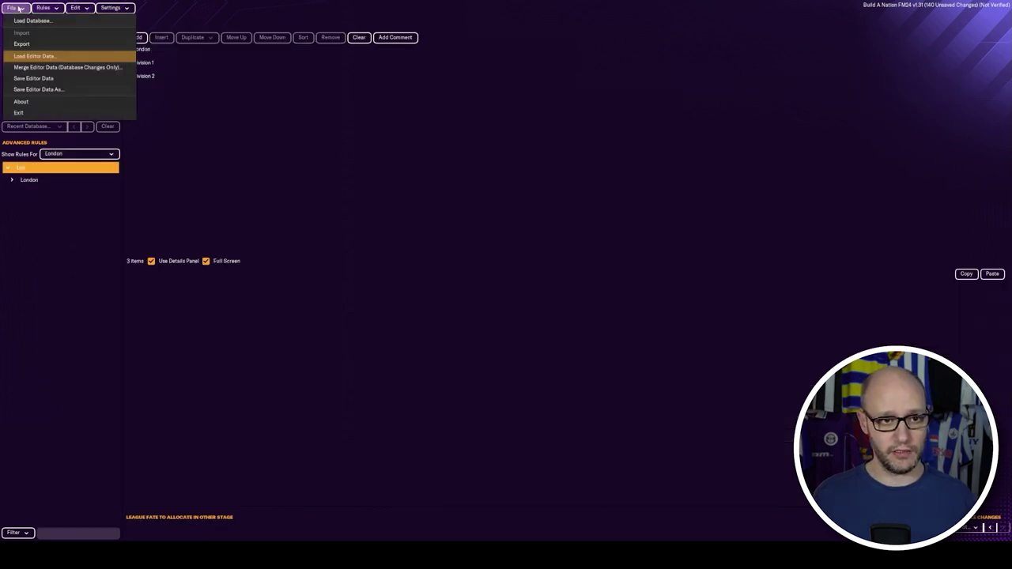
click(39, 90)
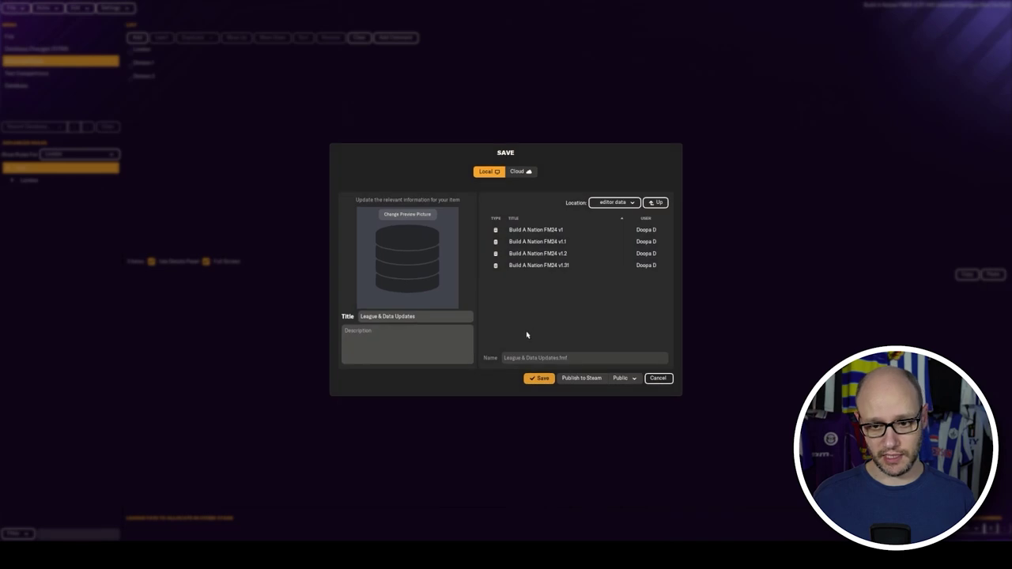
click(570, 265)
key(BackSpace)
text(24 v1.32)
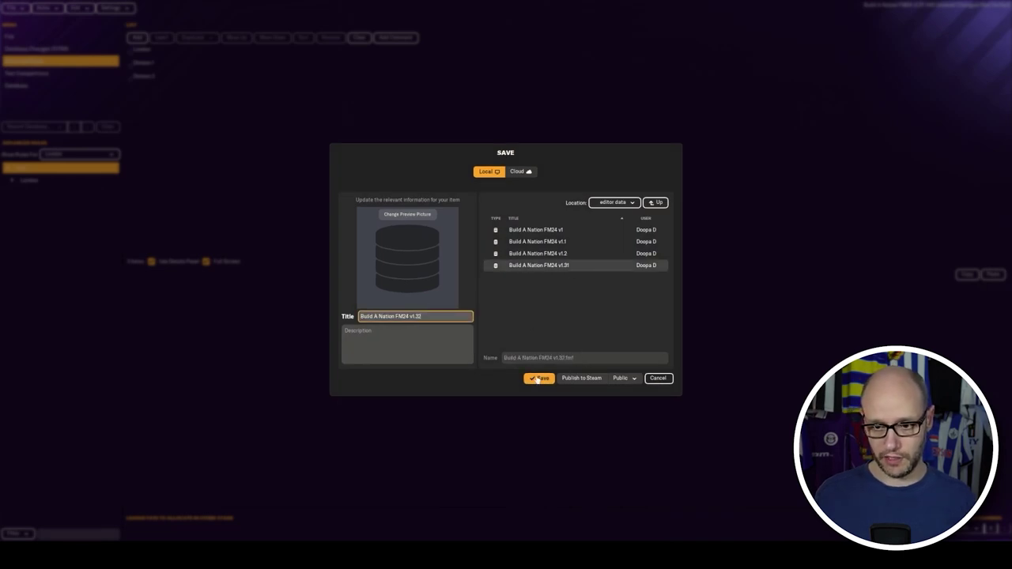
click(538, 378)
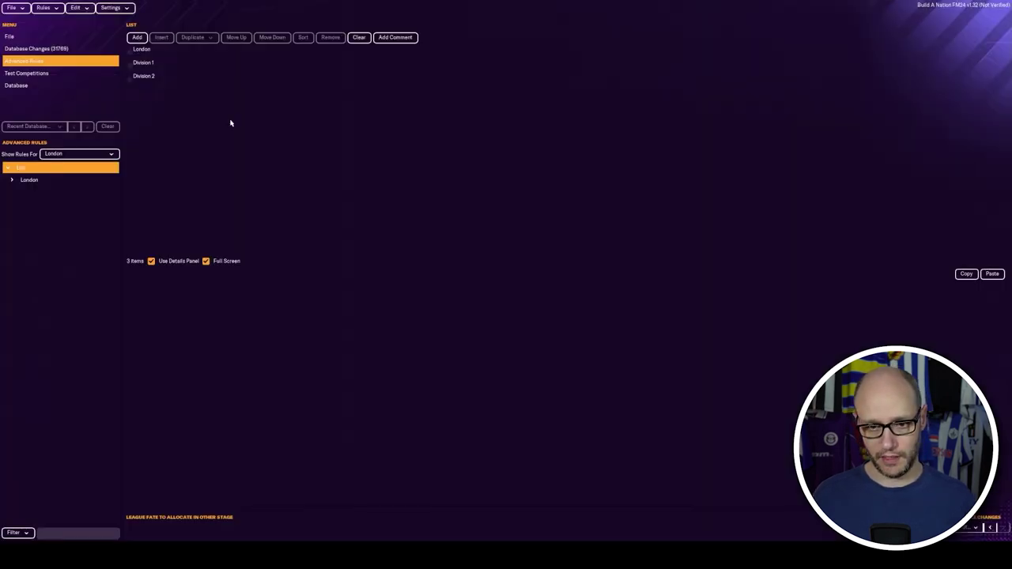
- Test the rules for all divisions and save the editor data
click(45, 8)
mouse_move(93, 80)
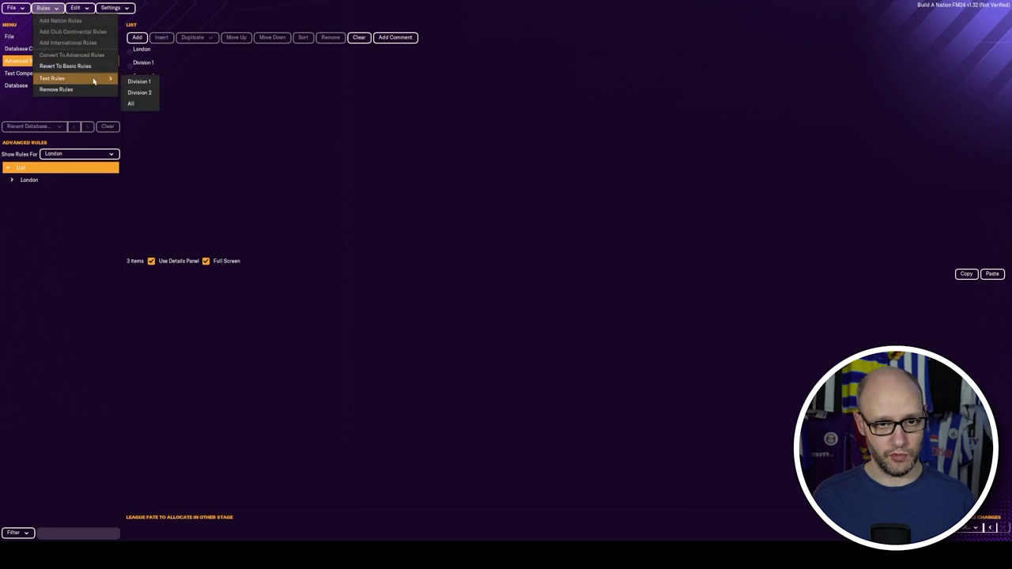
click(148, 101)
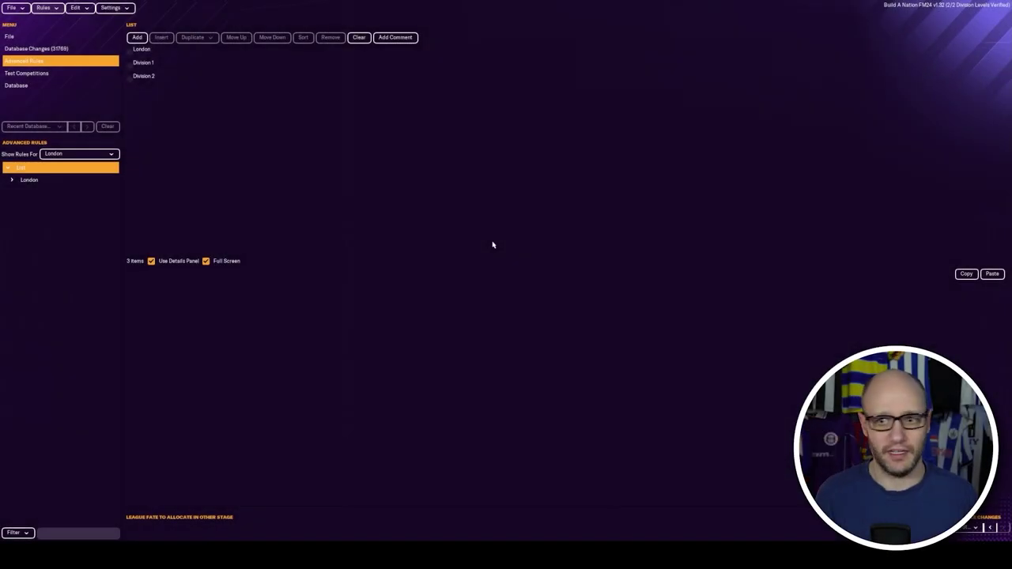
click(12, 8)
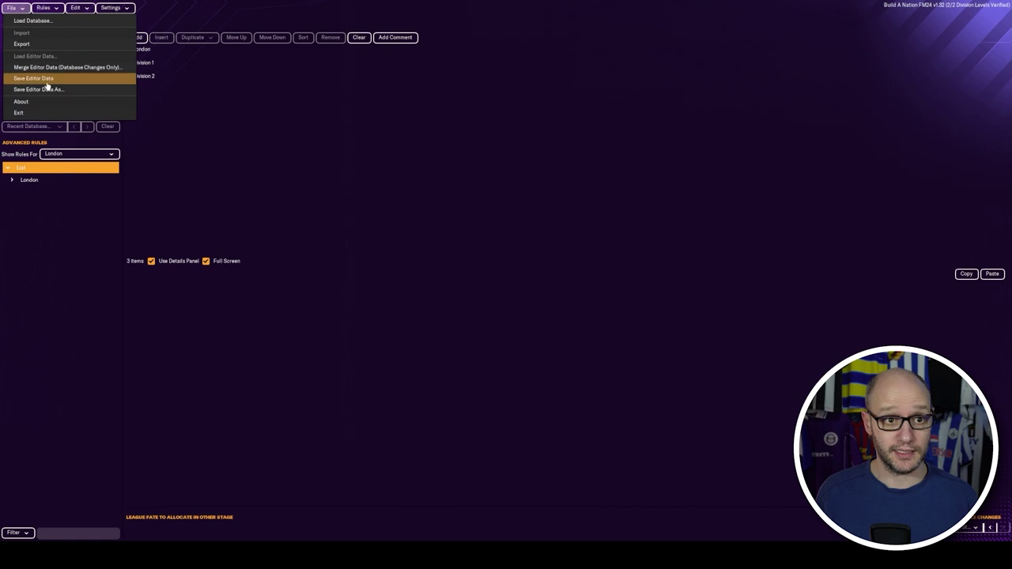
key(Return)
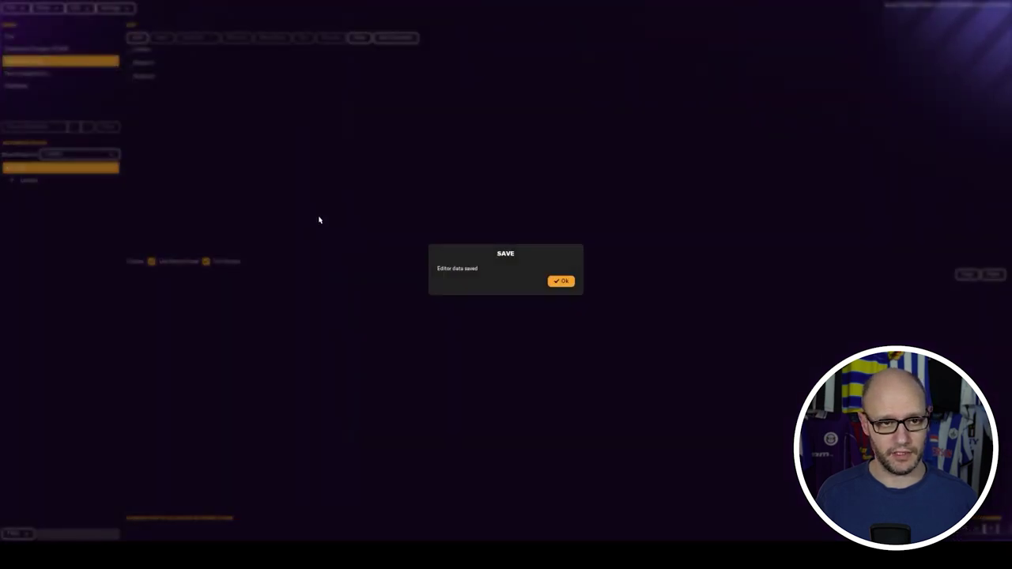
click(557, 283)
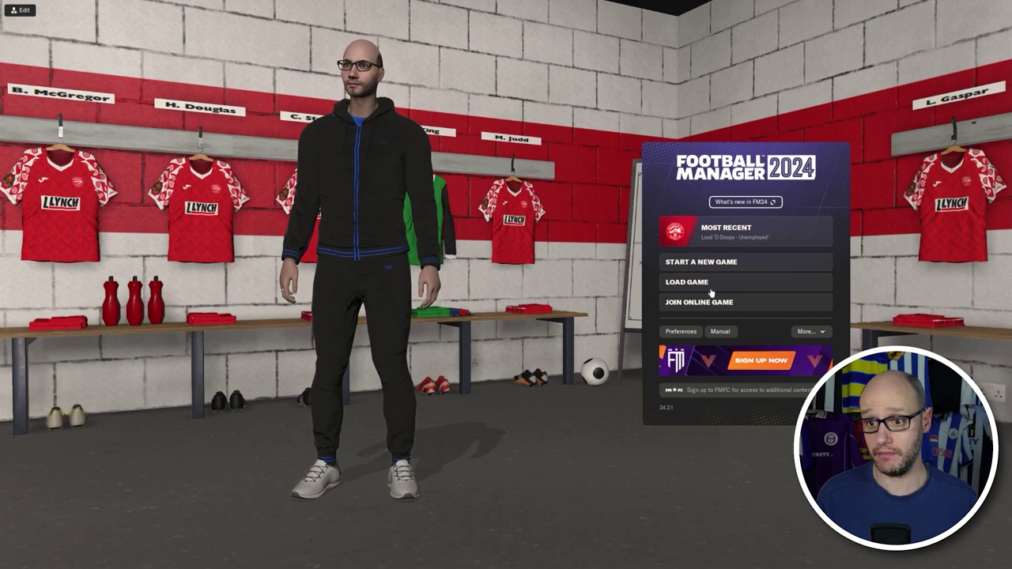
- Switch to Football Manager 2024 and set up a new career game with only the Build A Nation FM24 v1.32 data file enabled
click(704, 262)
click(461, 239)
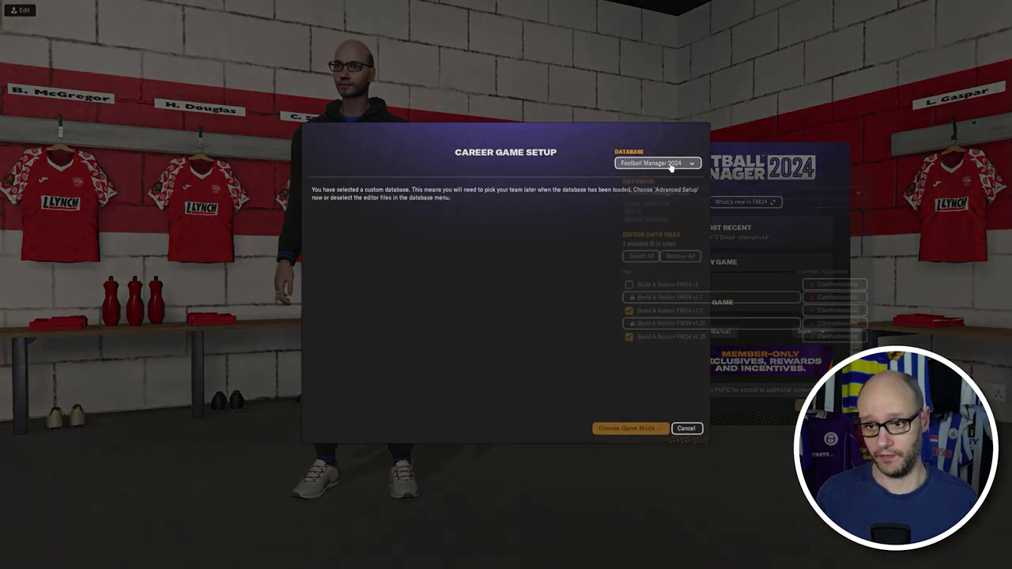
click(670, 163)
click(629, 310)
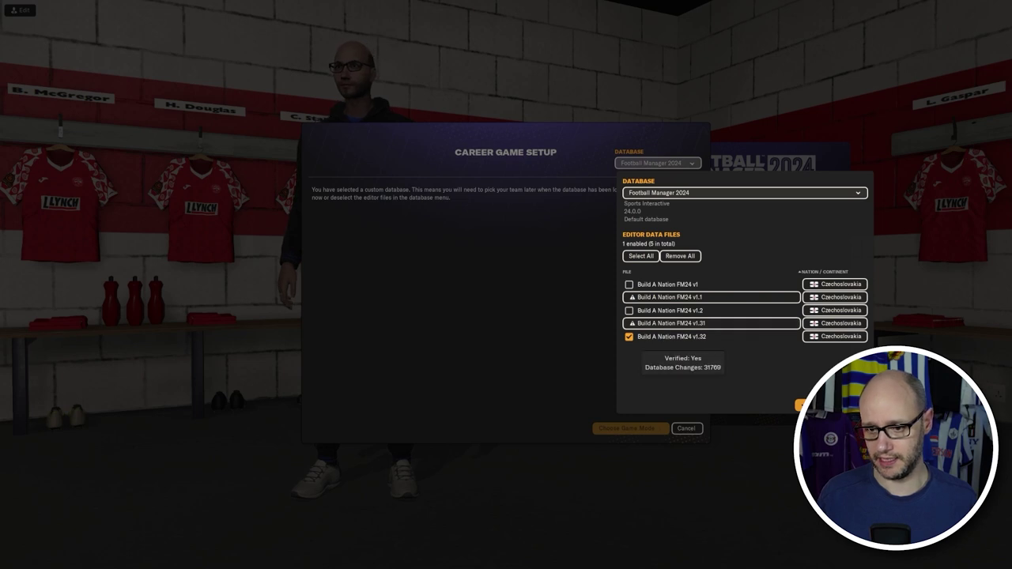
click(768, 452)
click(631, 428)
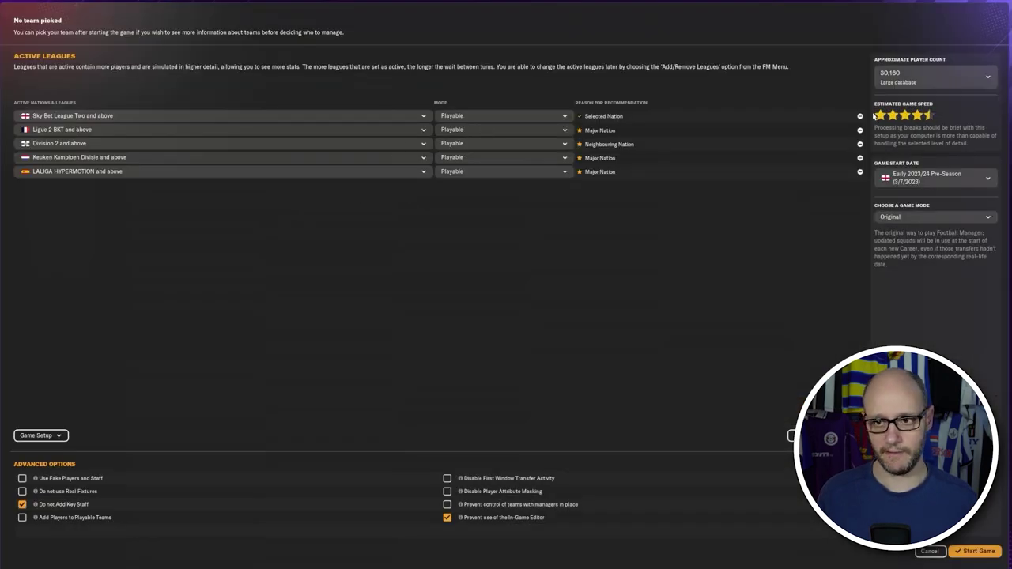
- Remove the English, French, Dutch and Spanish leagues from the active leagues, leaving only London's Division 2 and above
click(861, 117)
click(861, 116)
click(860, 130)
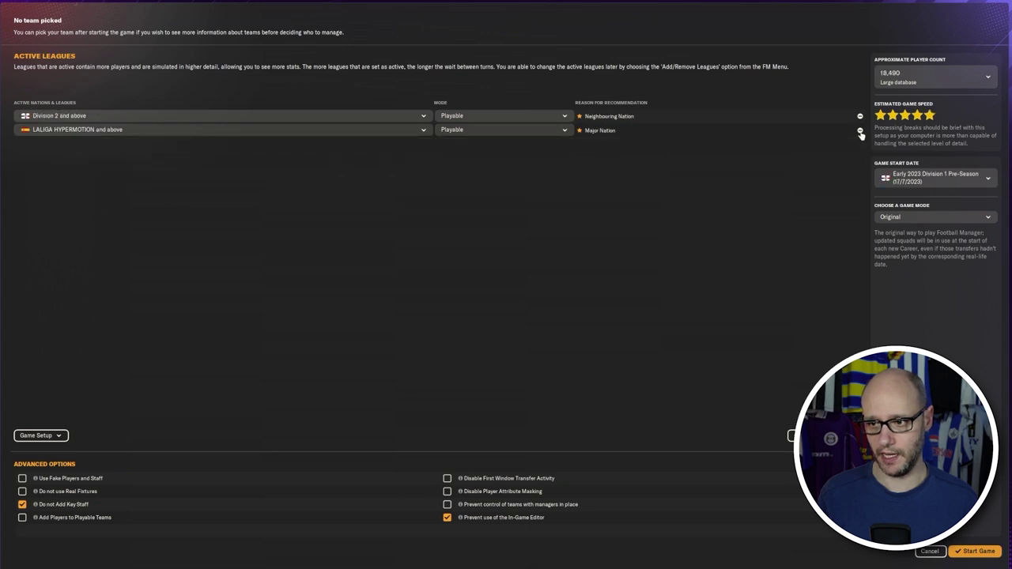
click(860, 130)
click(219, 118)
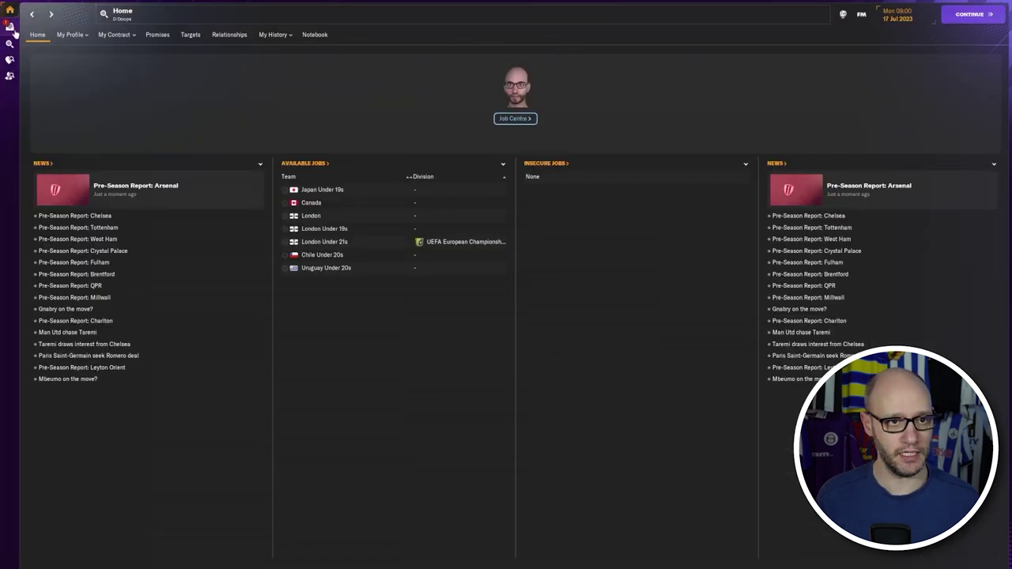
- Open London's Division 2 from the nation's overview and inspect its league table and stages at the start of the season
click(312, 217)
click(41, 34)
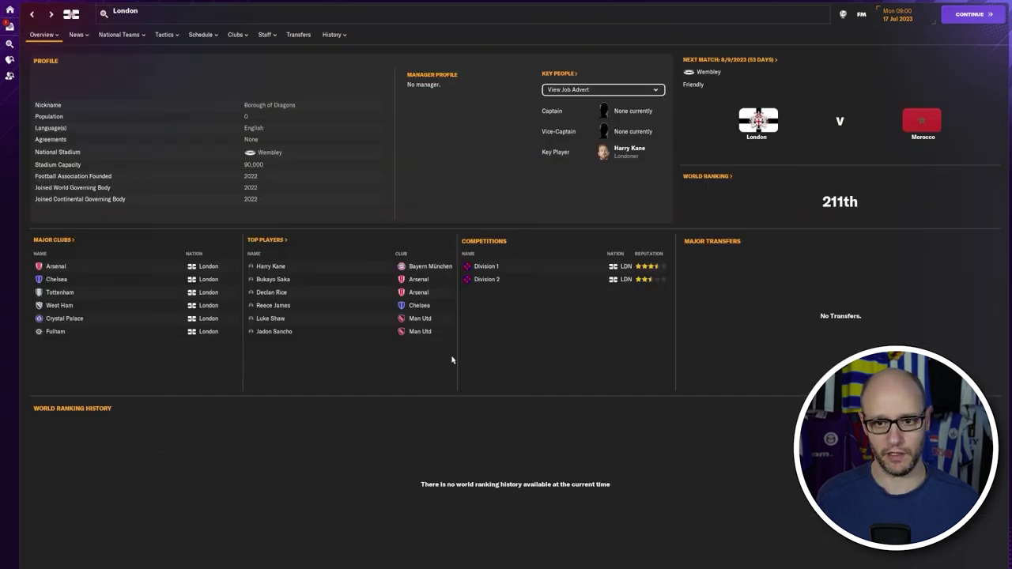
click(485, 281)
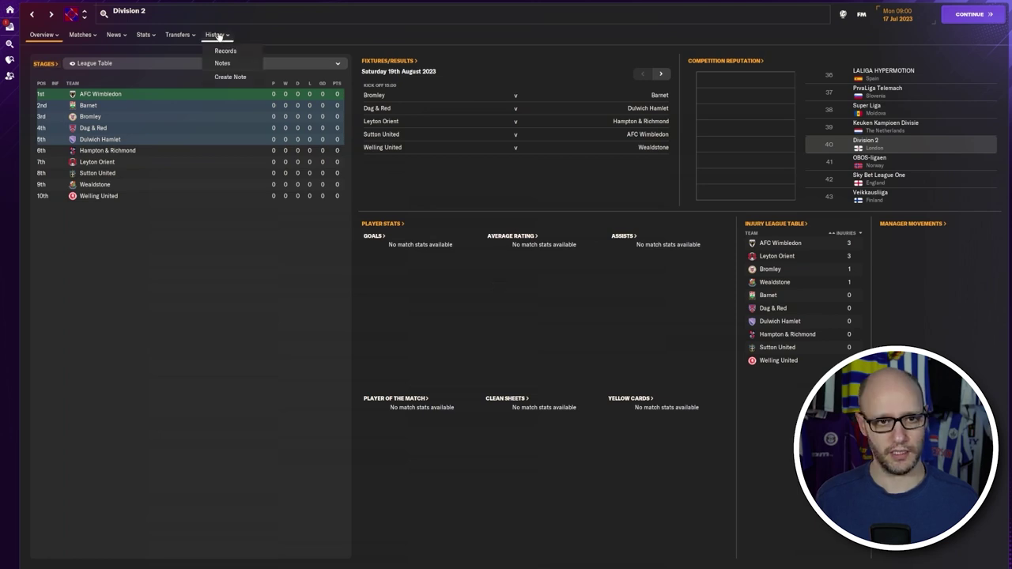
mouse_move(44, 35)
click(49, 75)
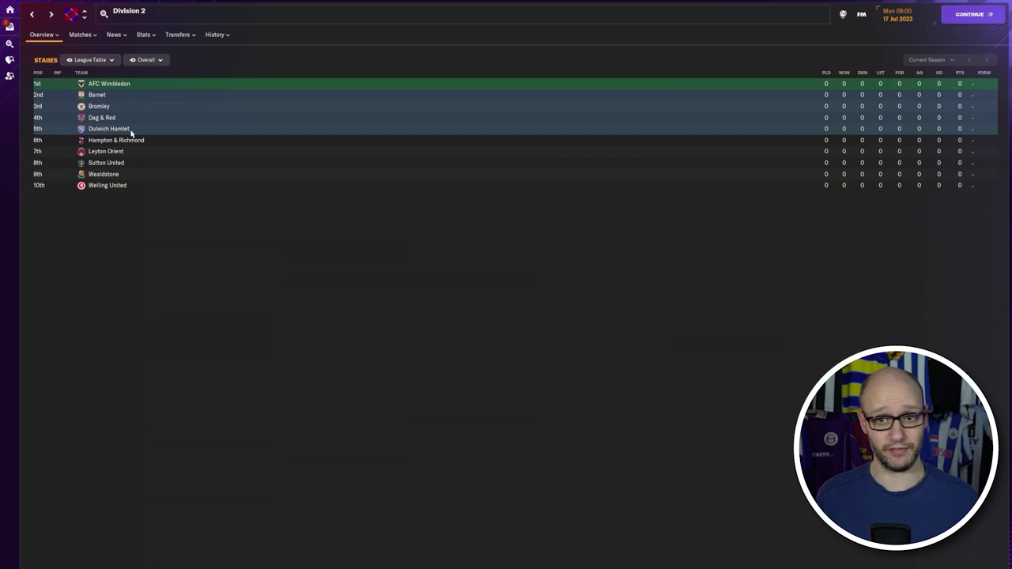
click(99, 62)
click(91, 79)
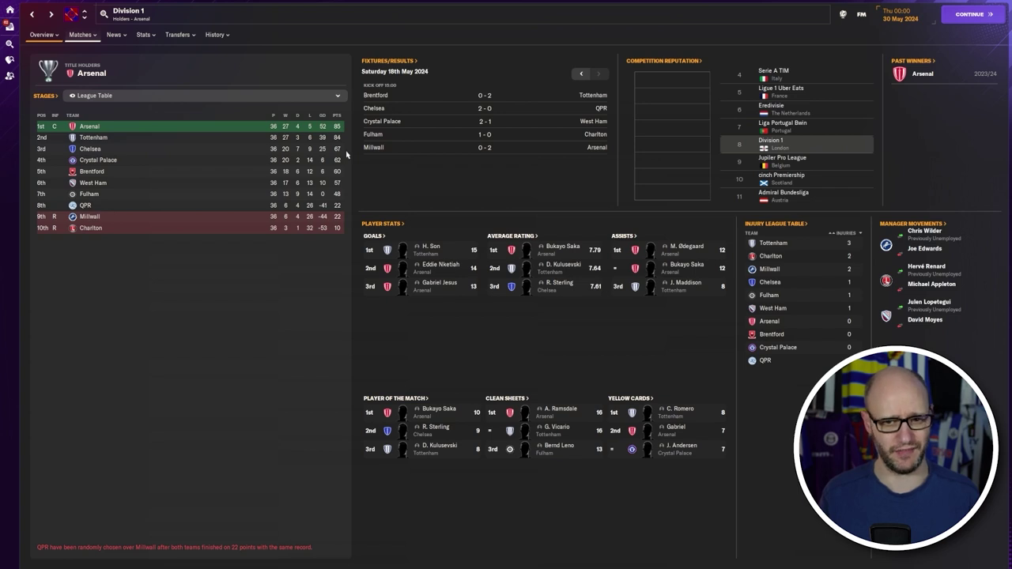
- Switch from Division 1 to Division 2 and check its end-of-season league table for the promoted teams
click(84, 17)
click(277, 96)
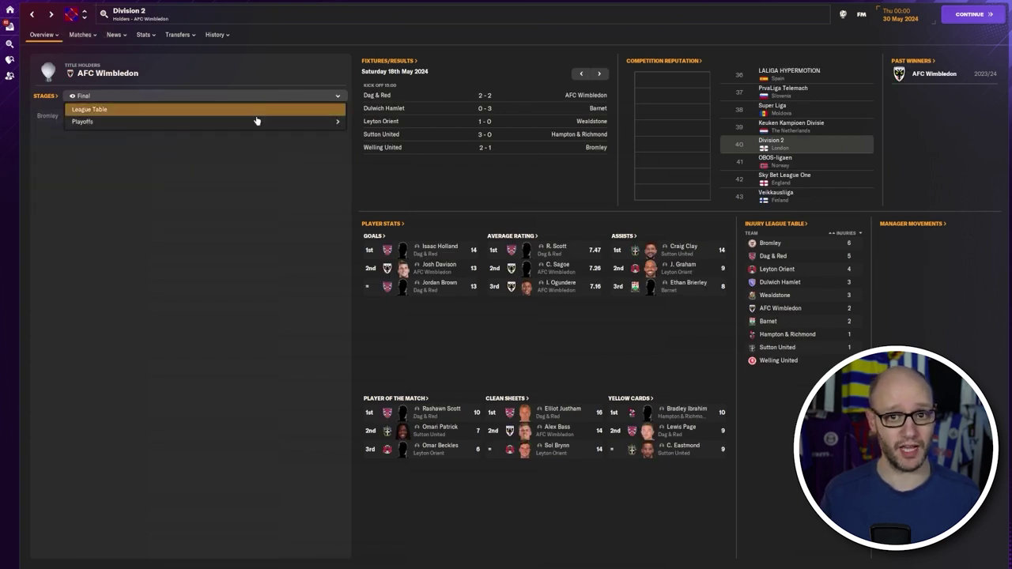
click(258, 119)
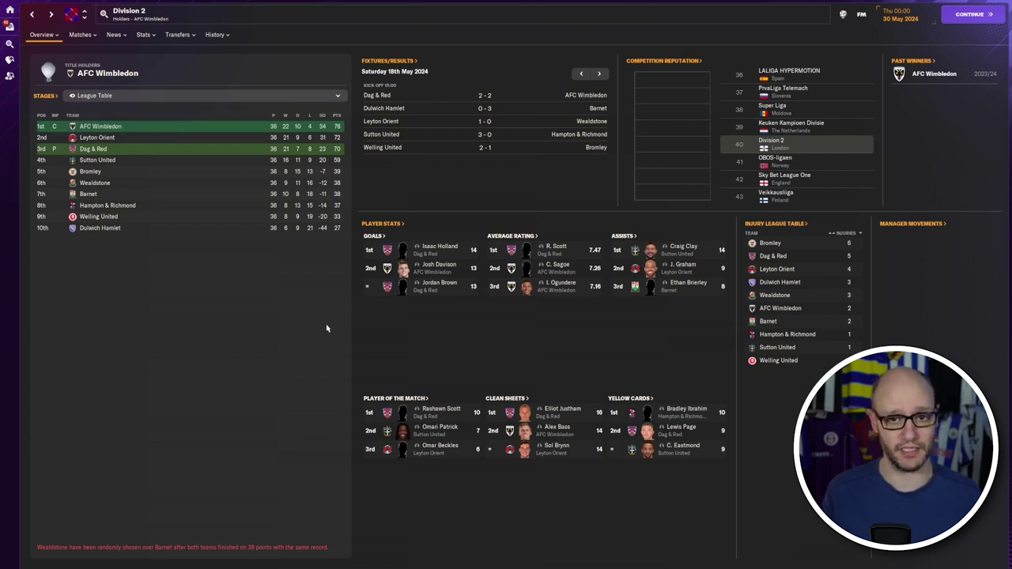
- Check the results of the Semi Final and Final in Division 2's Playoffs stage
click(169, 95)
mouse_move(333, 122)
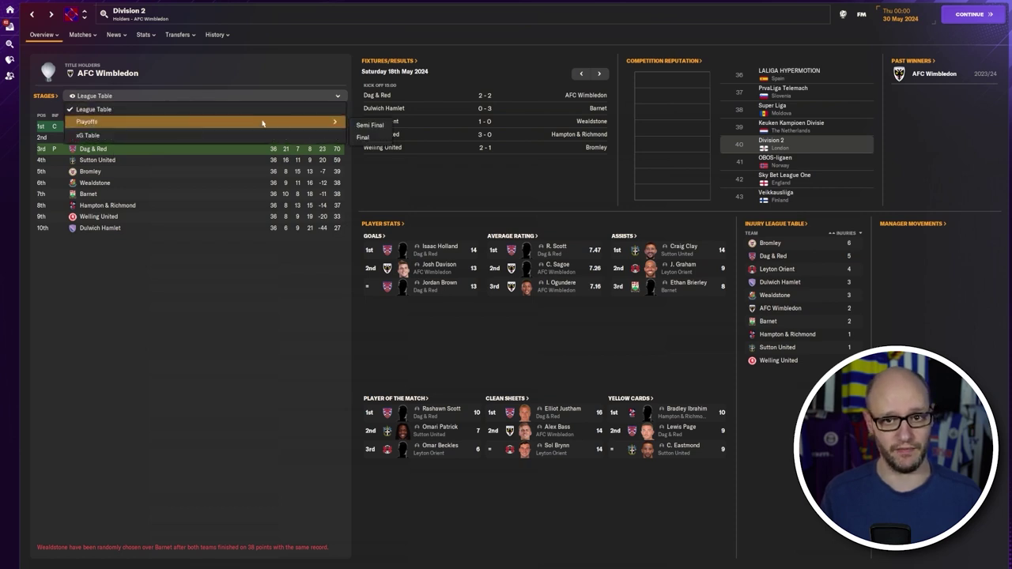
click(369, 125)
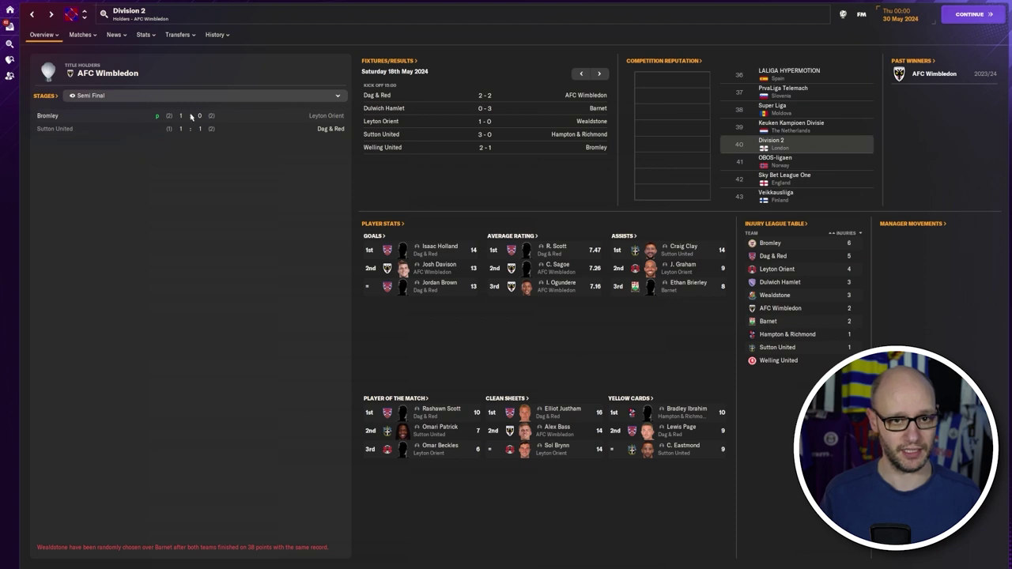
click(230, 99)
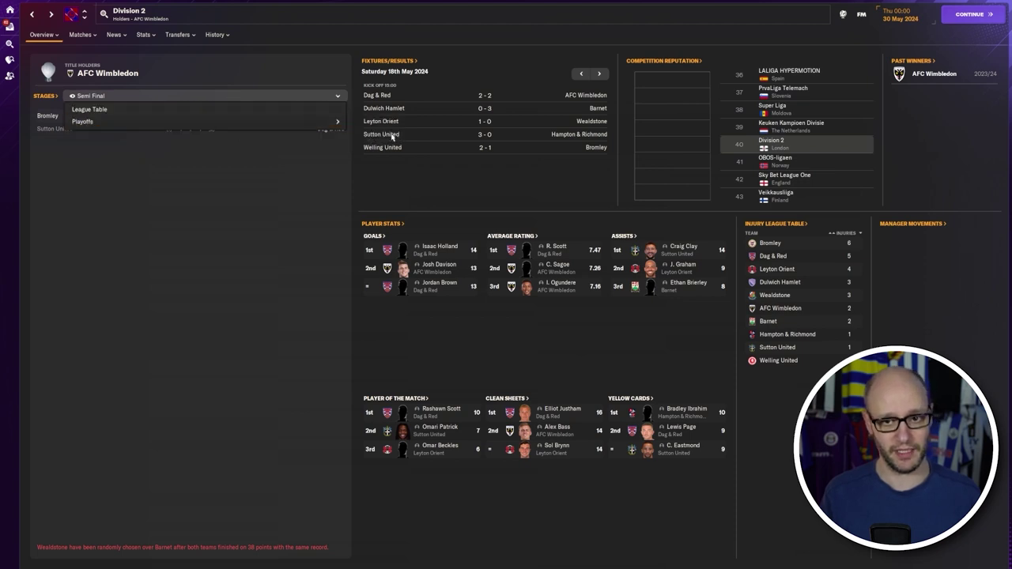
click(322, 101)
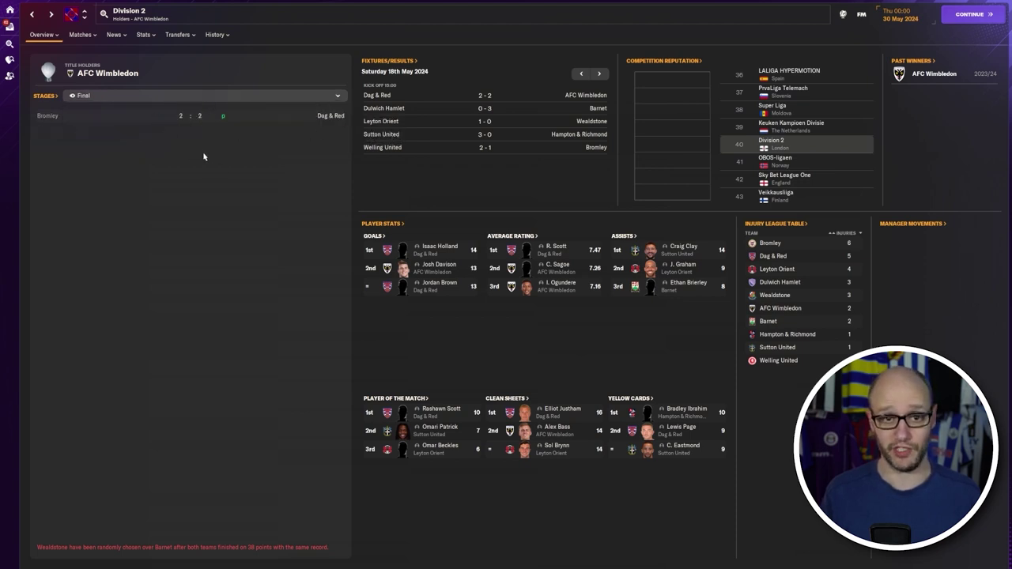